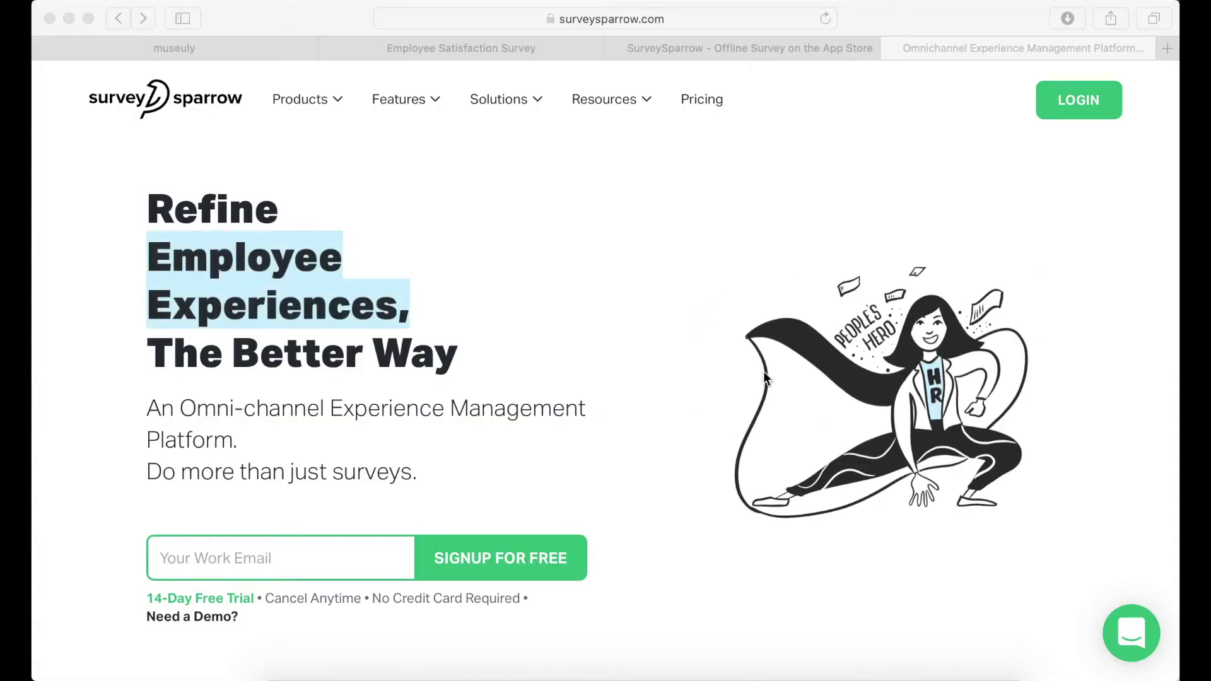
# - Bring the Safari window showing the surveysparrow.com homepage to the front
pyautogui.click(612, 427)
pyautogui.scroll(-2, 611, 427)
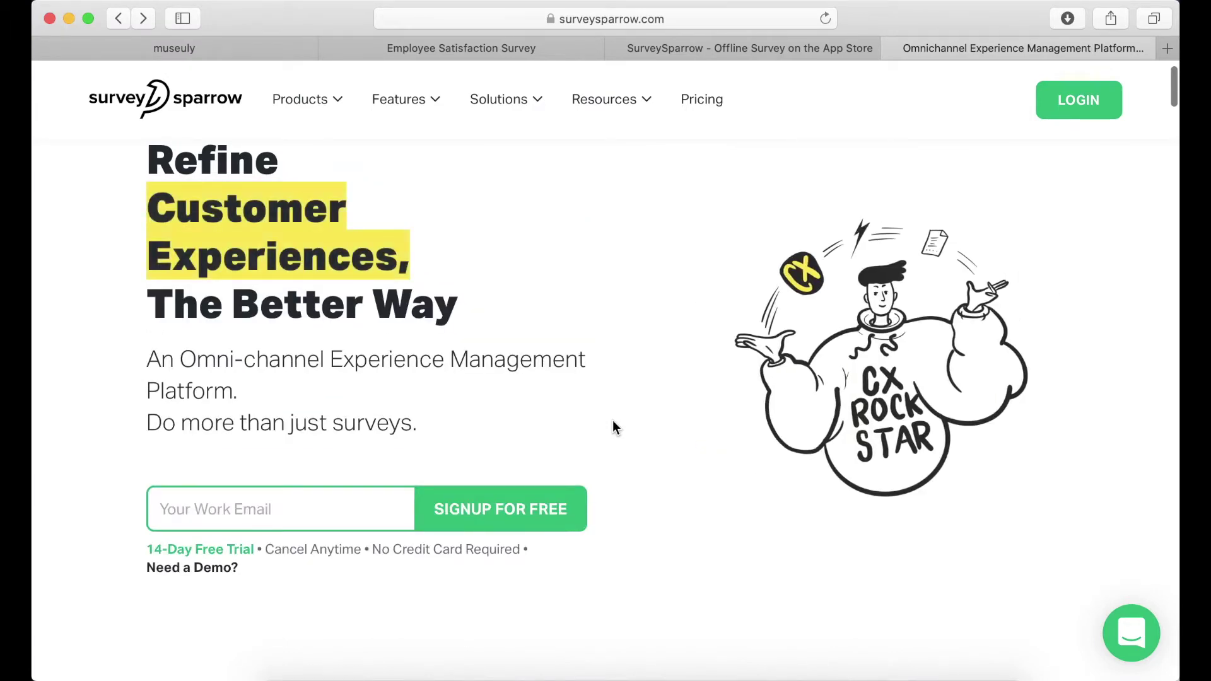
pyautogui.scroll(-9, 612, 422)
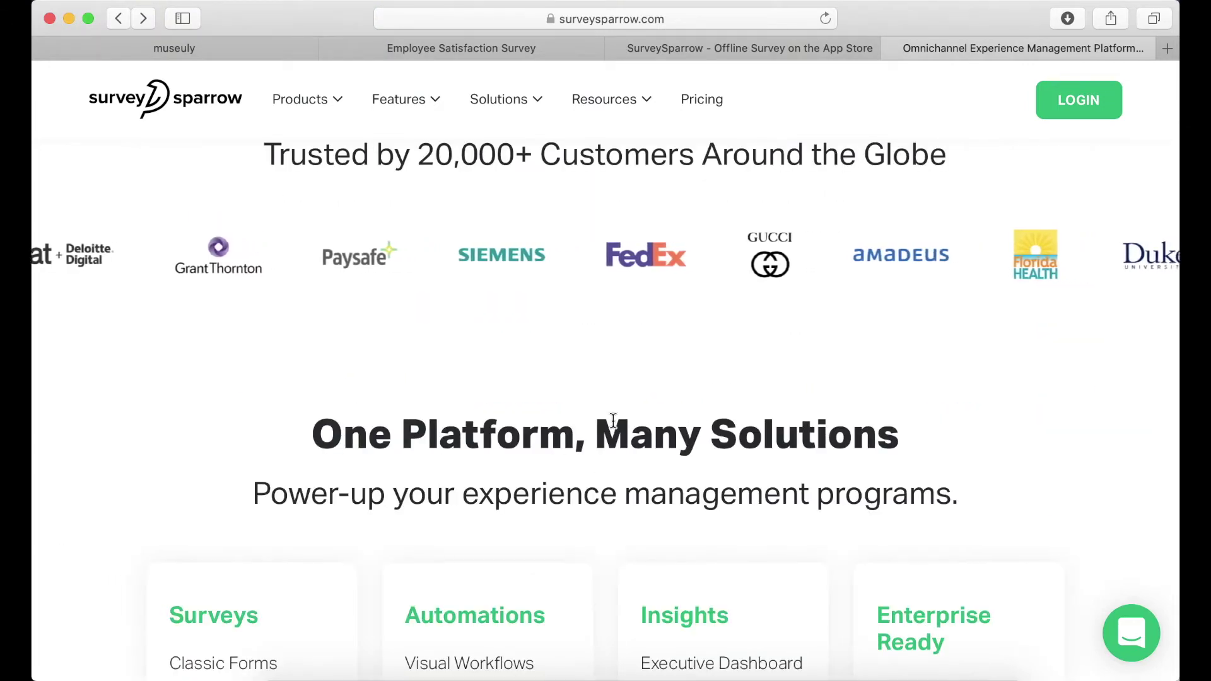
pyautogui.scroll(-2, 613, 421)
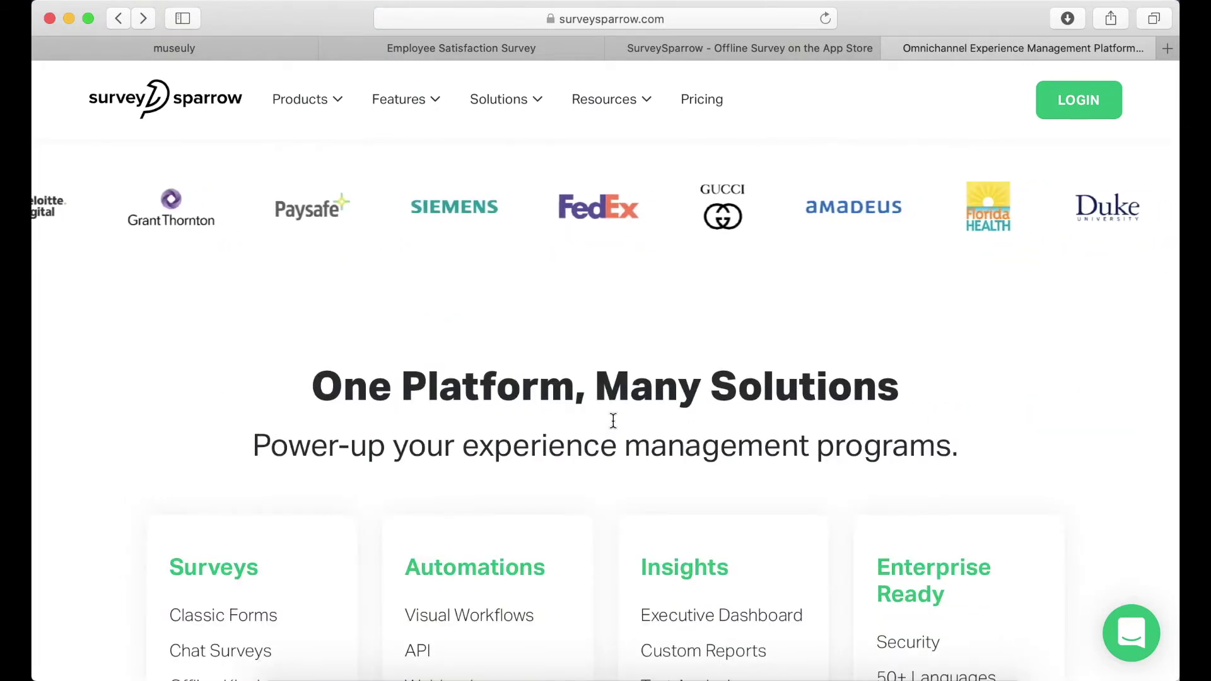
pyautogui.scroll(10, 613, 421)
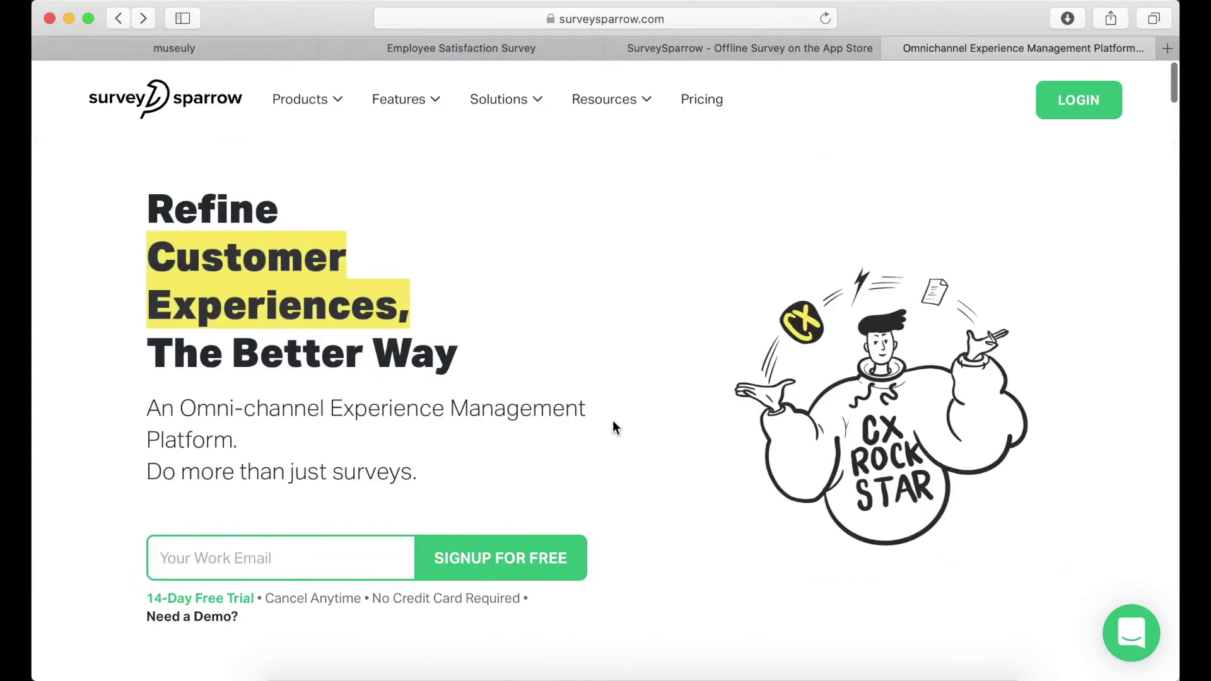
pyautogui.scroll(-10, 613, 421)
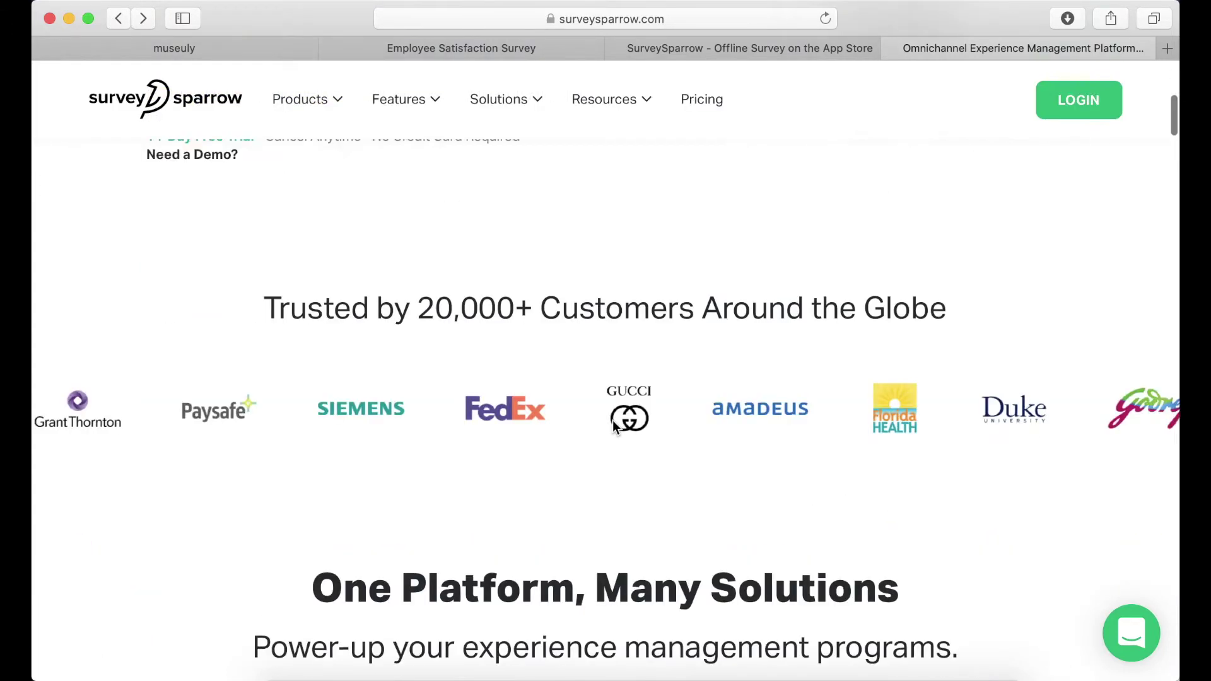
pyautogui.scroll(-3, 612, 422)
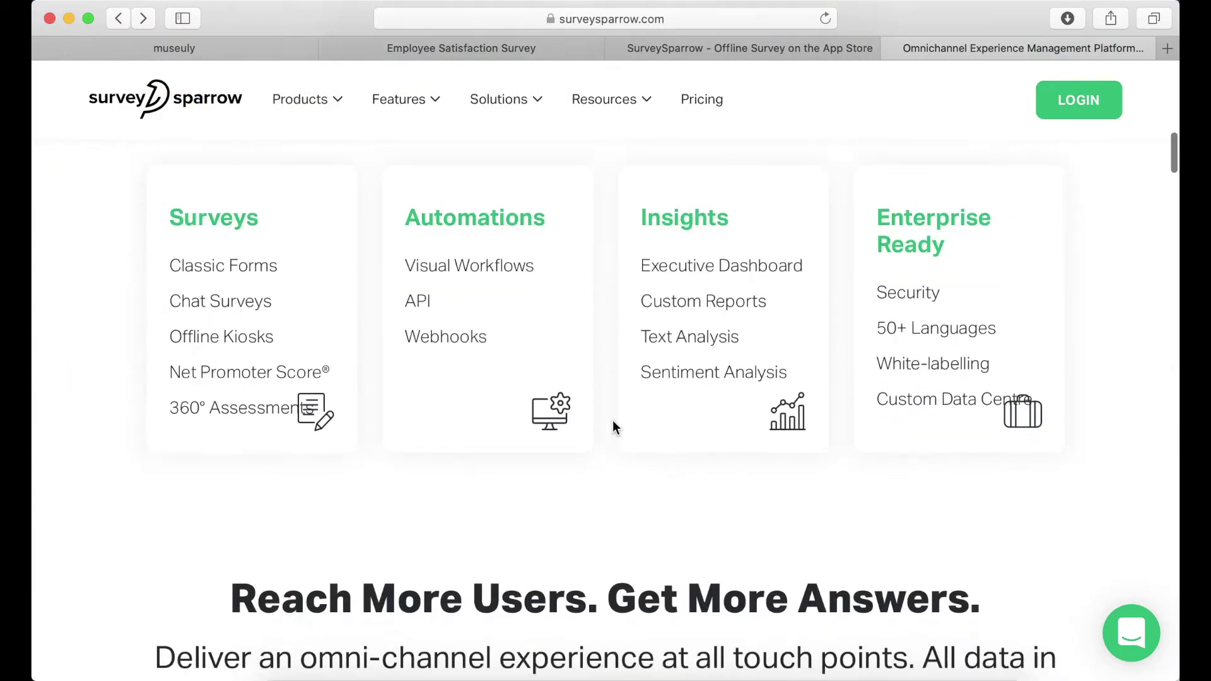
pyautogui.scroll(-6, 612, 422)
pyautogui.scroll(5, 615, 429)
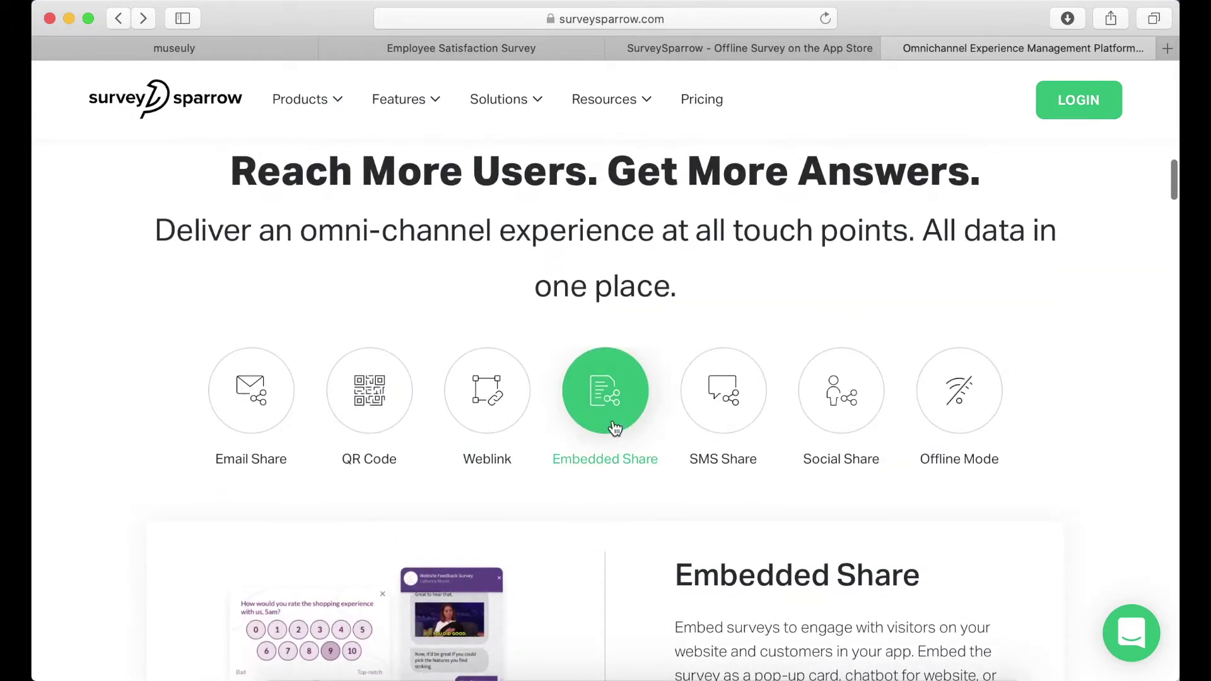
pyautogui.scroll(-5, 613, 421)
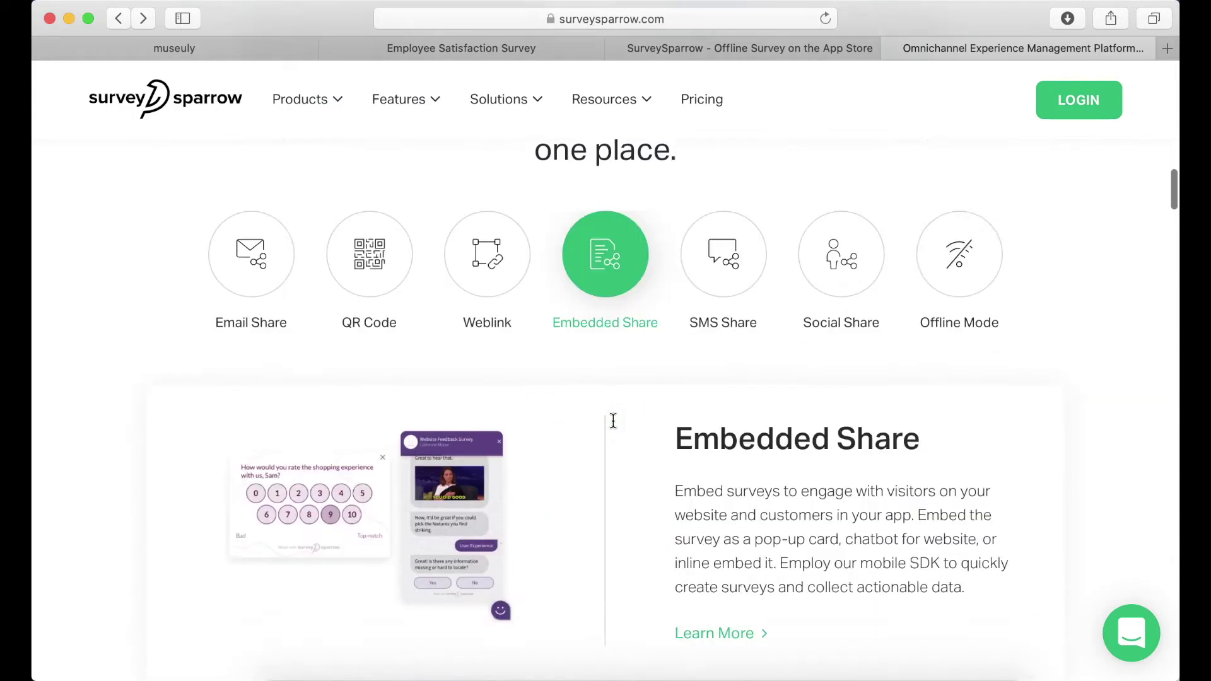
pyautogui.scroll(5, 613, 421)
pyautogui.scroll(-5, 613, 421)
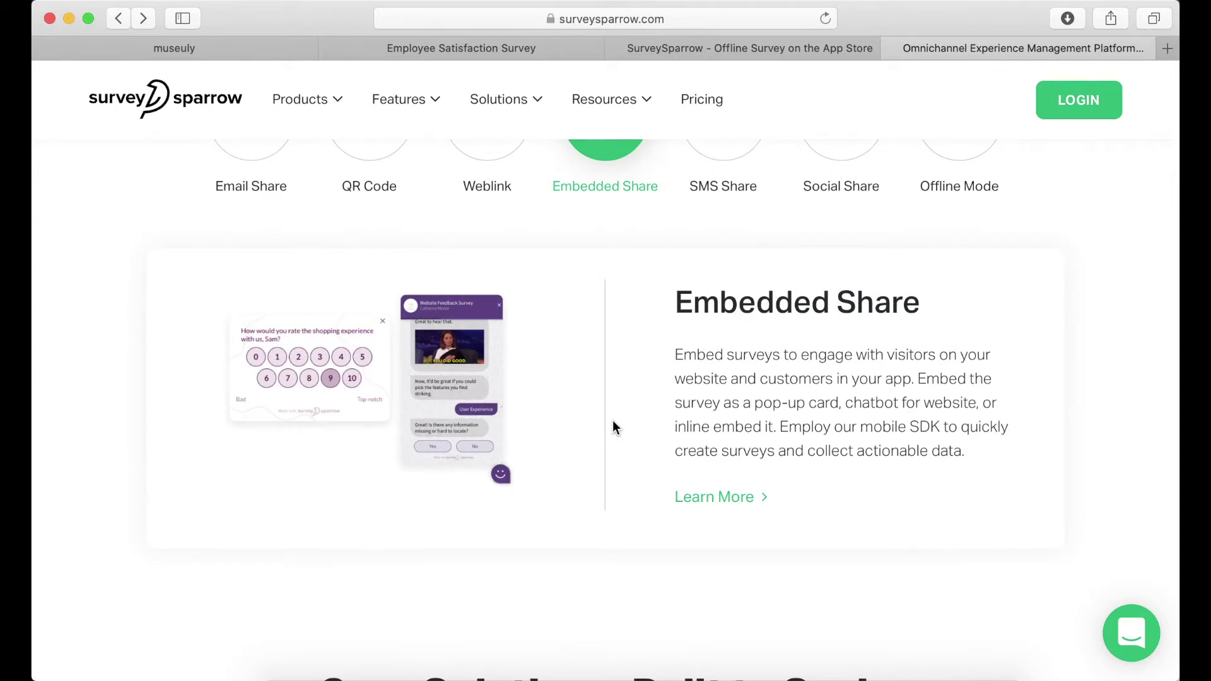
pyautogui.scroll(-5, 615, 429)
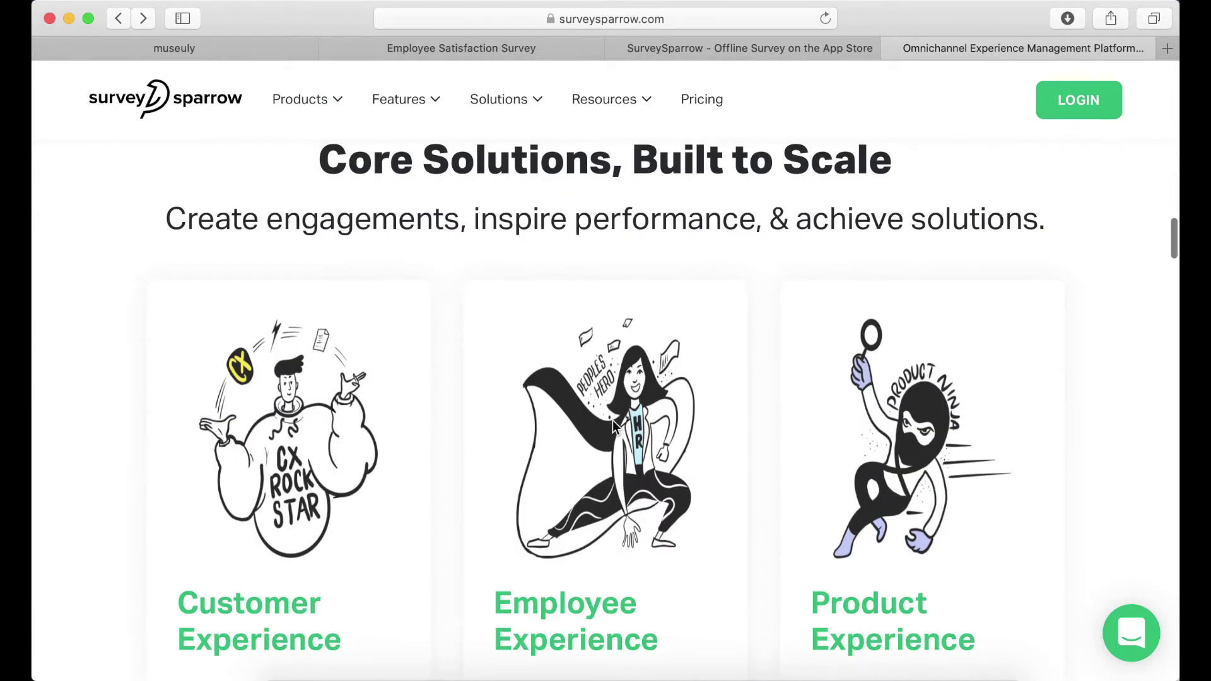
pyautogui.scroll(-5, 615, 428)
pyautogui.scroll(4, 615, 428)
pyautogui.scroll(-5, 614, 428)
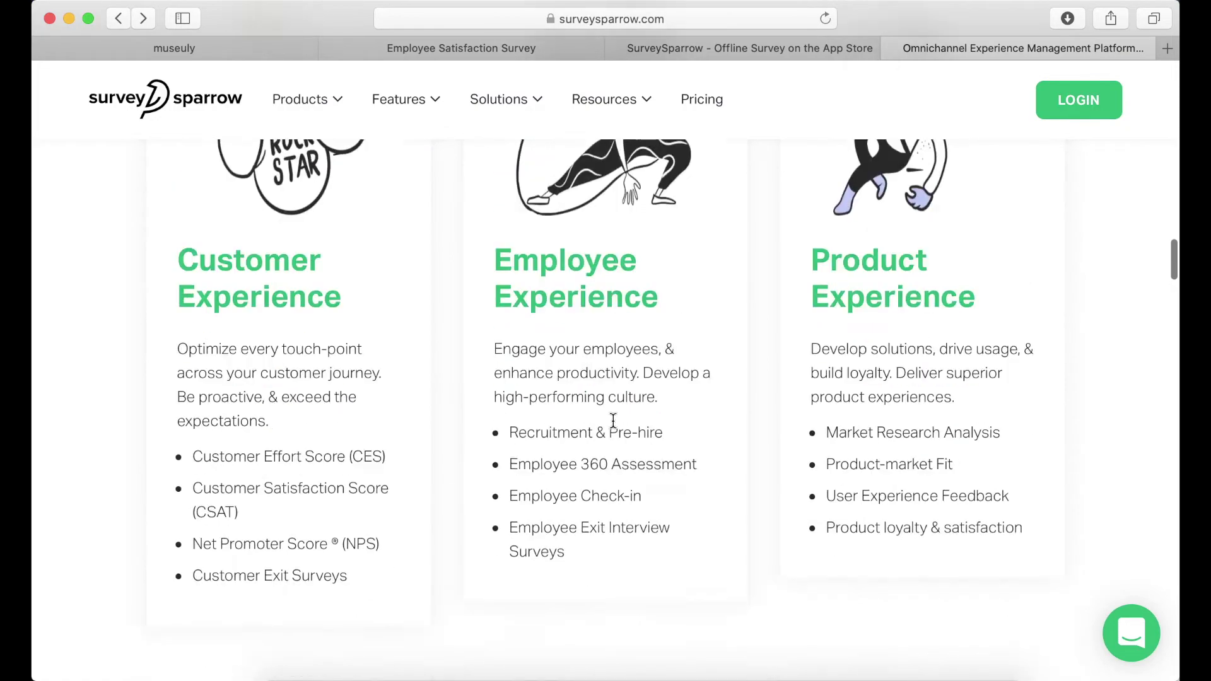
pyautogui.scroll(4, 613, 426)
pyautogui.scroll(-10, 612, 427)
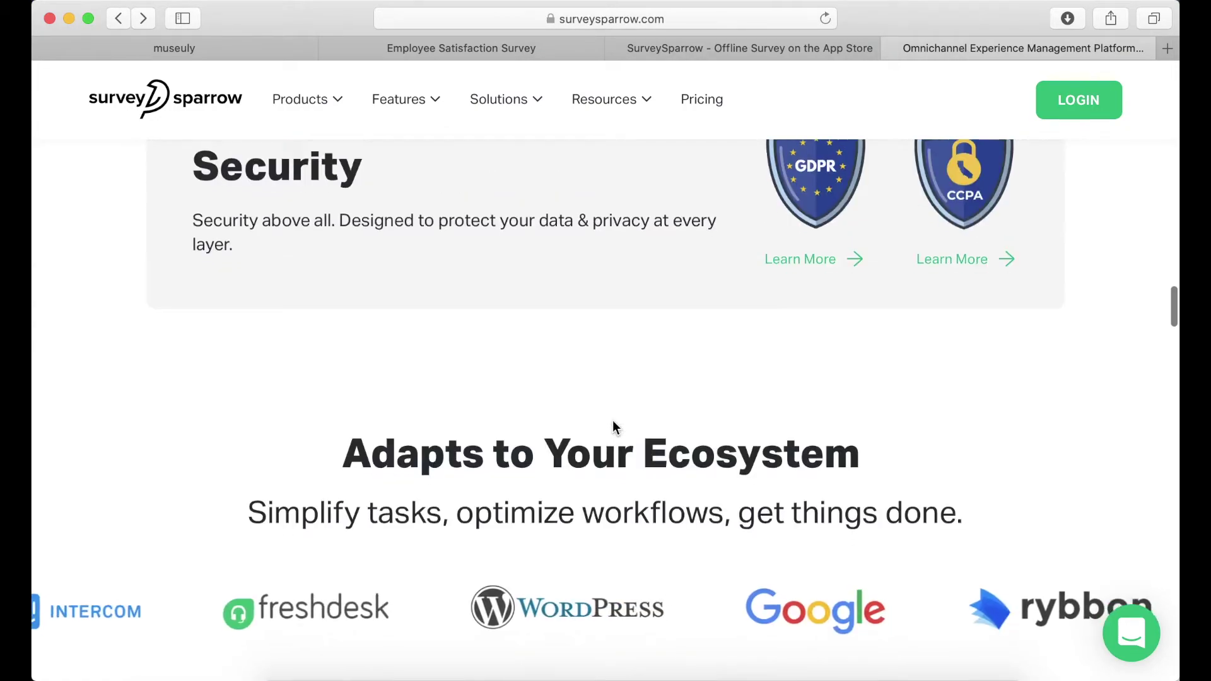
pyautogui.scroll(-5, 613, 427)
pyautogui.scroll(1, 613, 426)
pyautogui.scroll(-5, 613, 427)
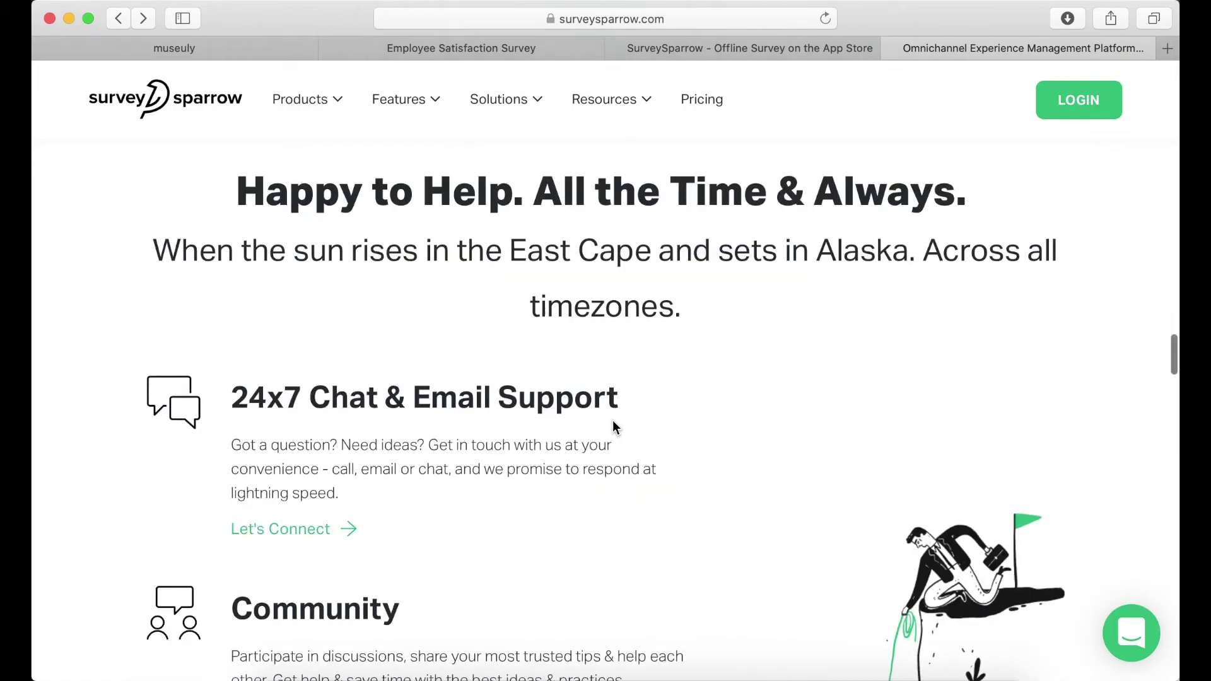
pyautogui.scroll(7, 613, 426)
pyautogui.scroll(12, 613, 424)
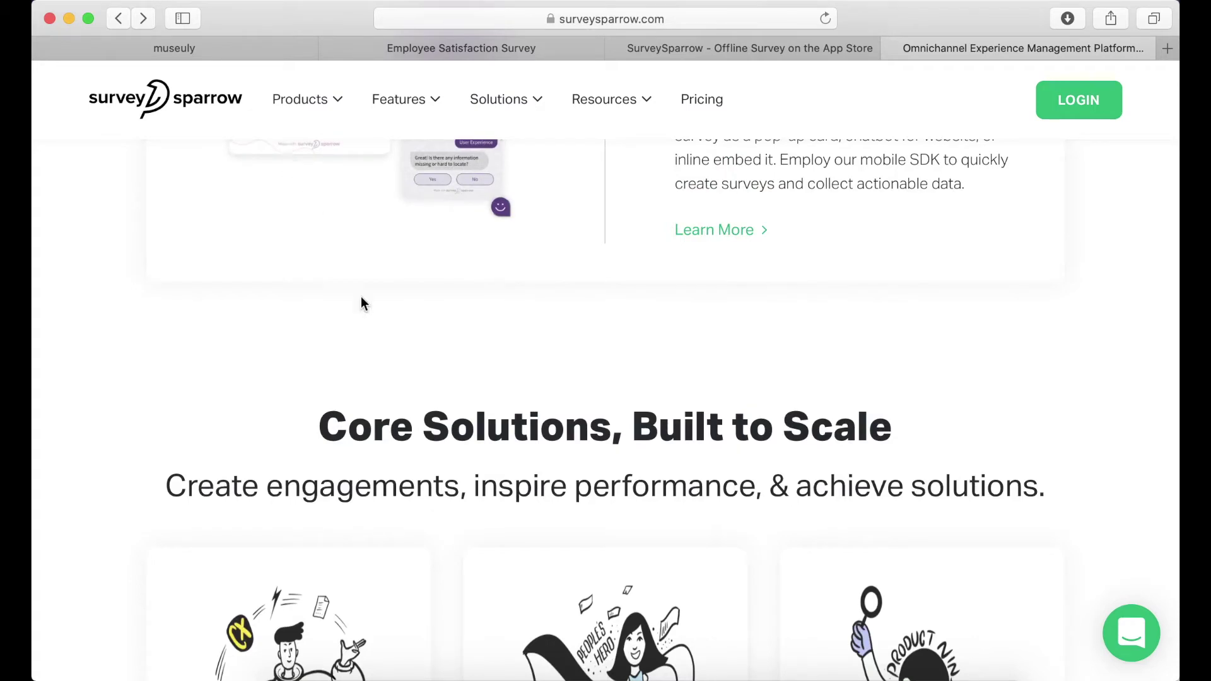
pyautogui.scroll(-8, 362, 301)
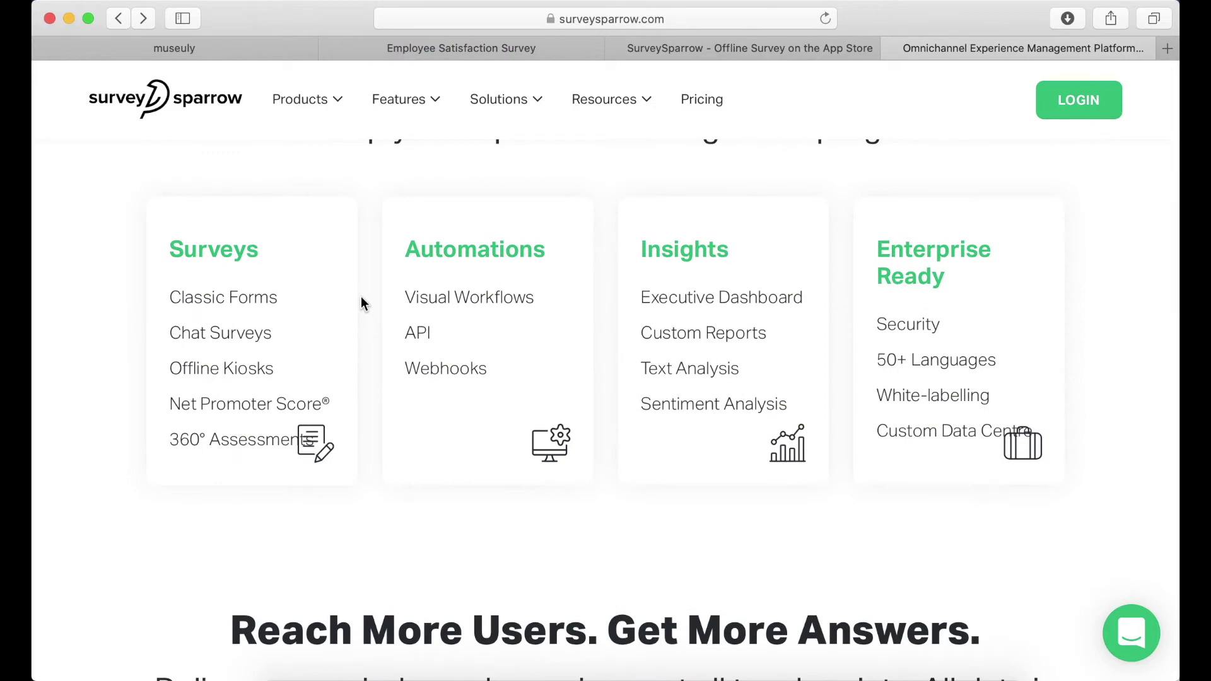
pyautogui.scroll(2, 361, 302)
pyautogui.scroll(12, 361, 303)
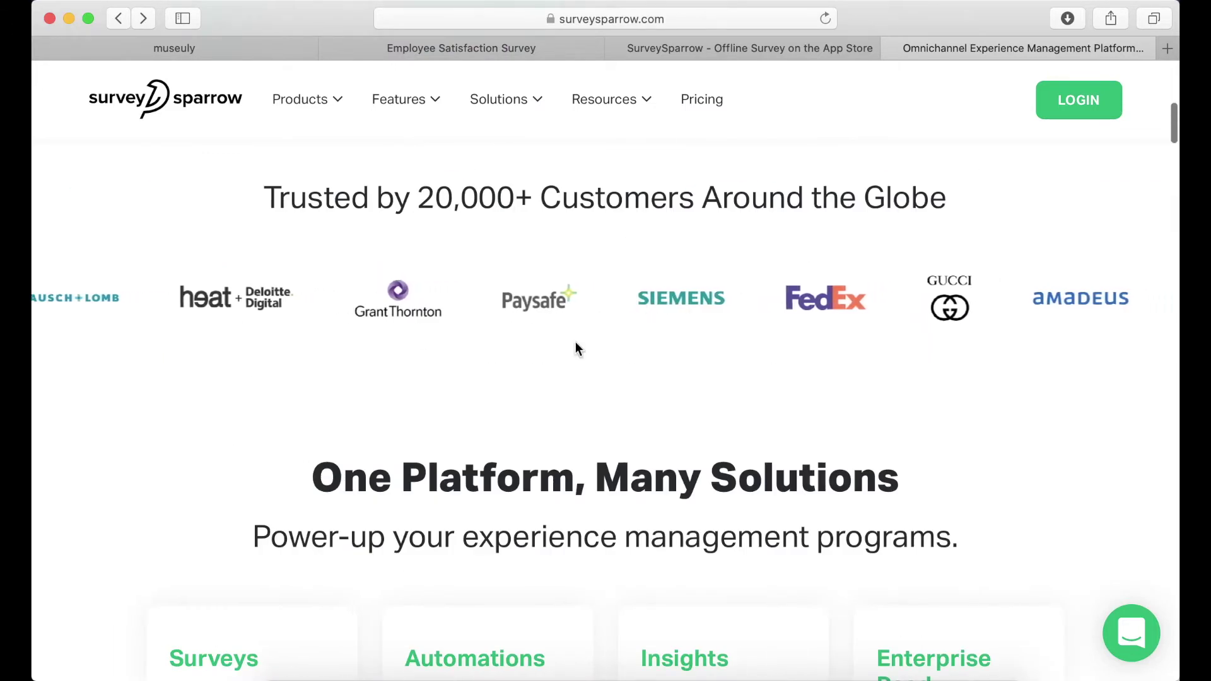
pyautogui.scroll(1, 570, 341)
pyautogui.scroll(12, 570, 341)
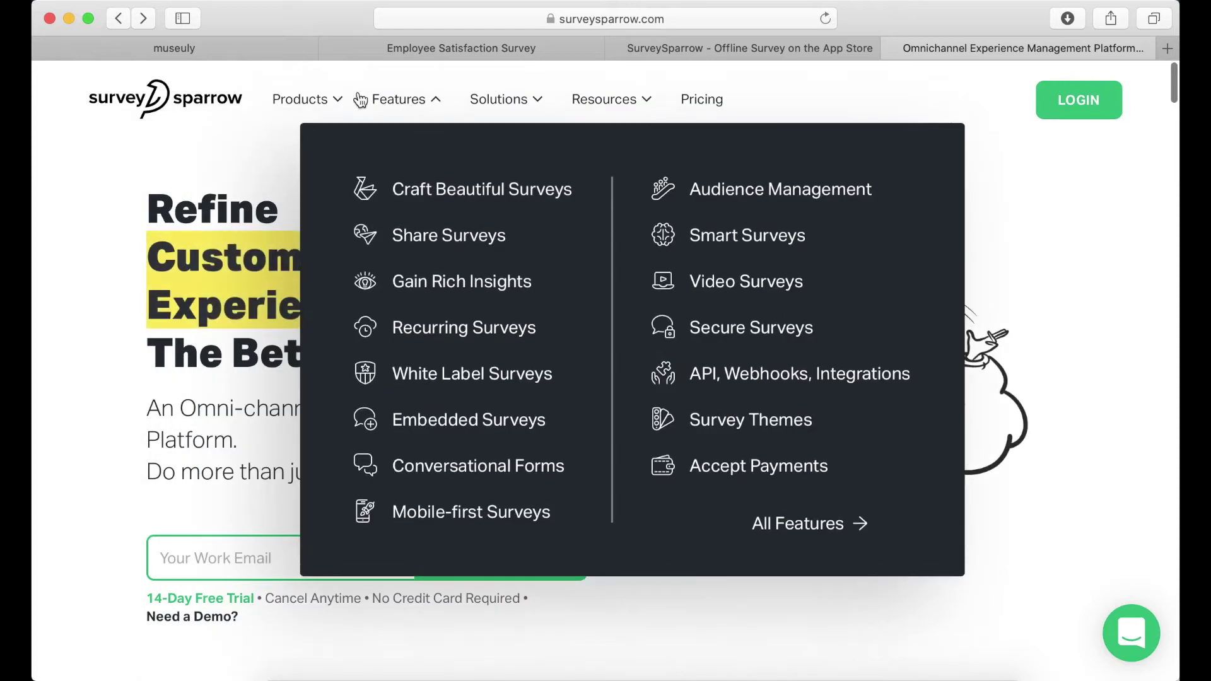
# - Log in through the homepage's LOGIN link to reach the dashboard listing six surveys
pyautogui.moveTo(315, 102)
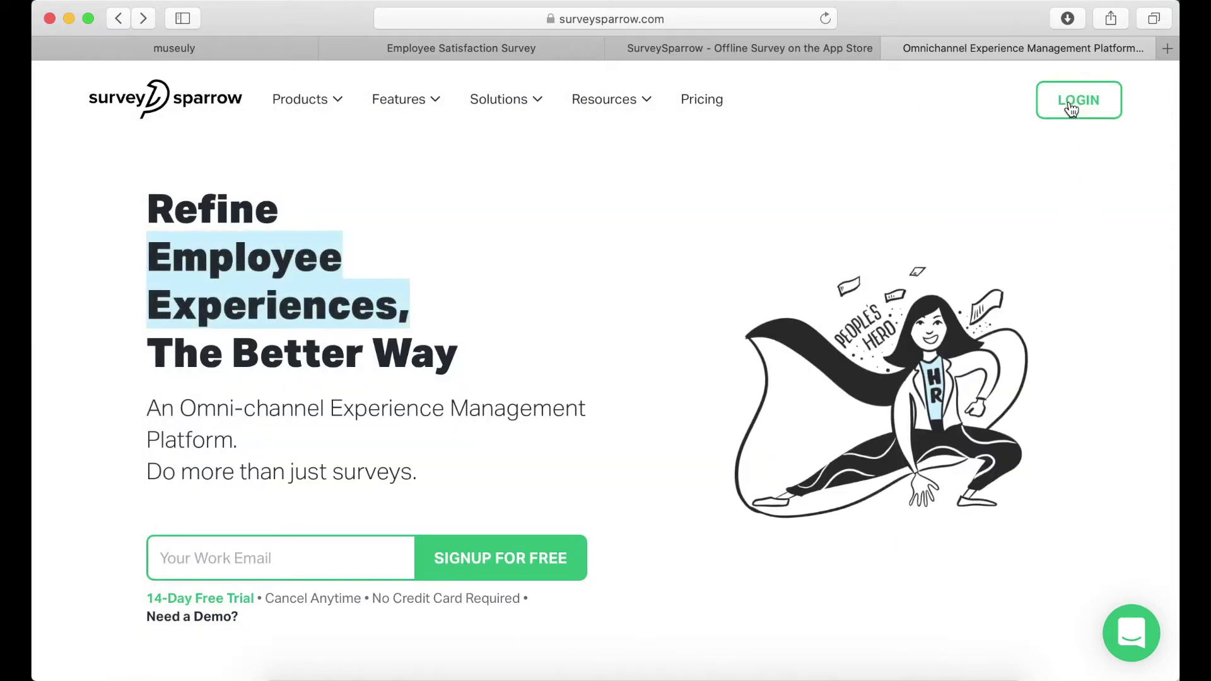
pyautogui.click(1070, 108)
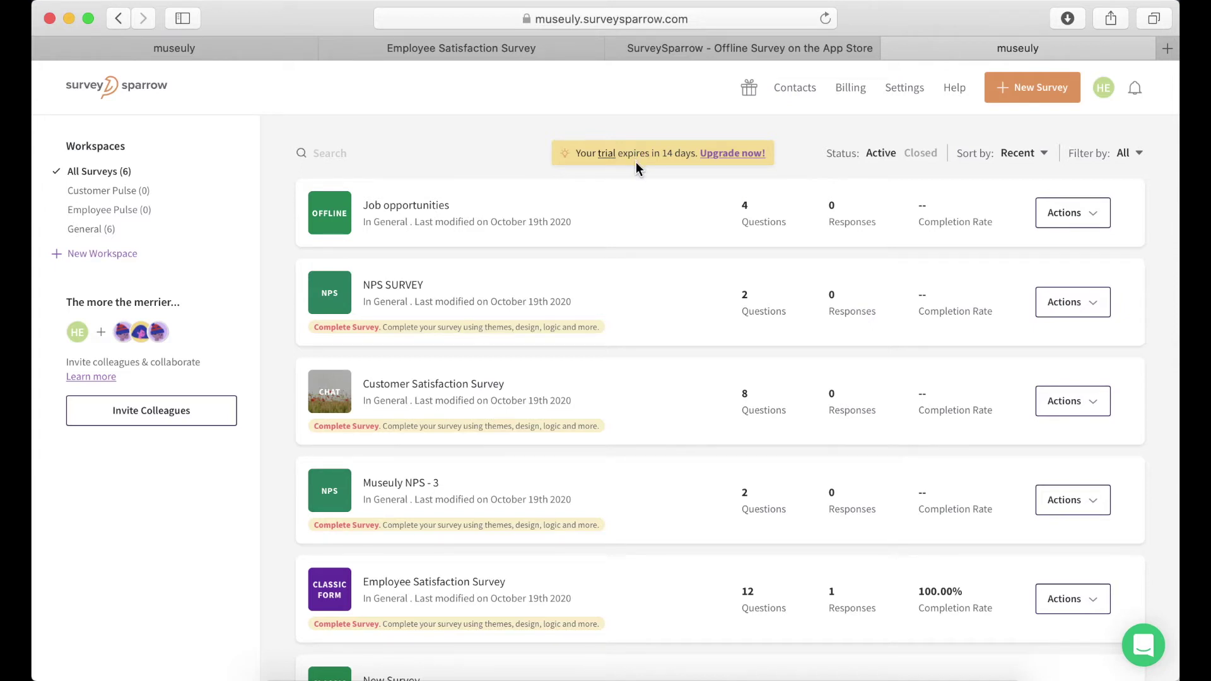
# - Start a new survey and pick Classic Survey to browse its templates
pyautogui.click(1032, 97)
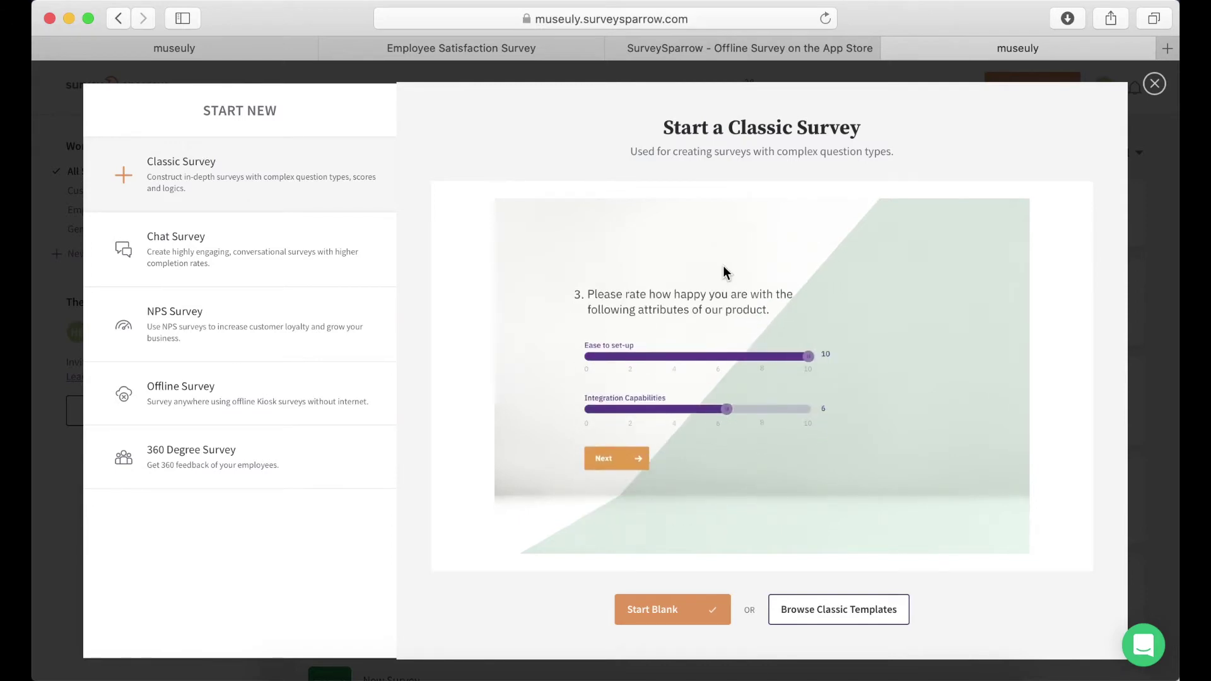
pyautogui.click(813, 624)
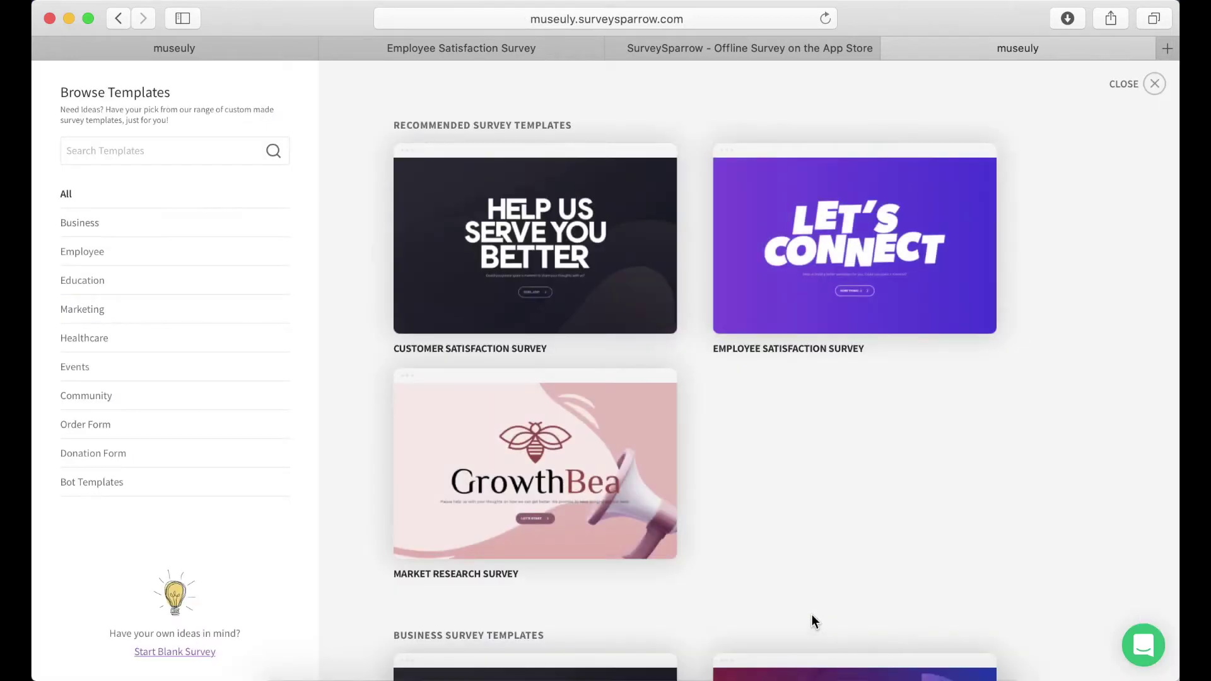
# - Browse the Education, Marketing, Events, Community, Order Form and Donation Form template categories
pyautogui.scroll(-3, 812, 615)
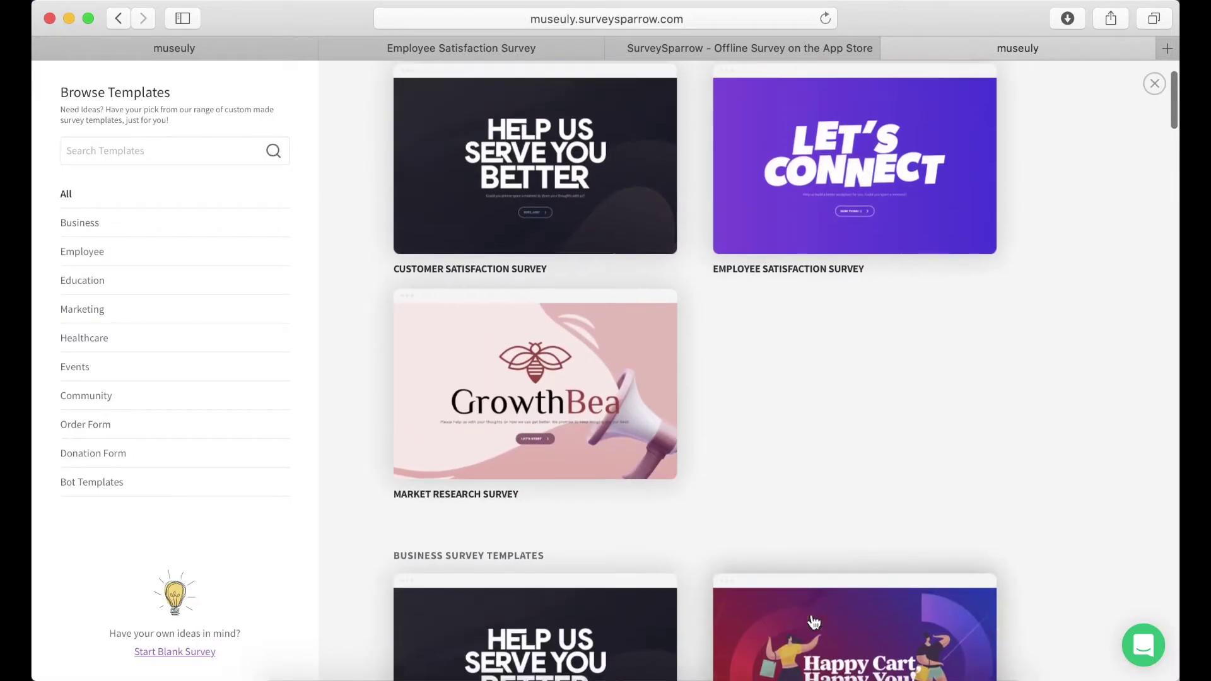
pyautogui.scroll(2, 812, 615)
pyautogui.scroll(-8, 811, 614)
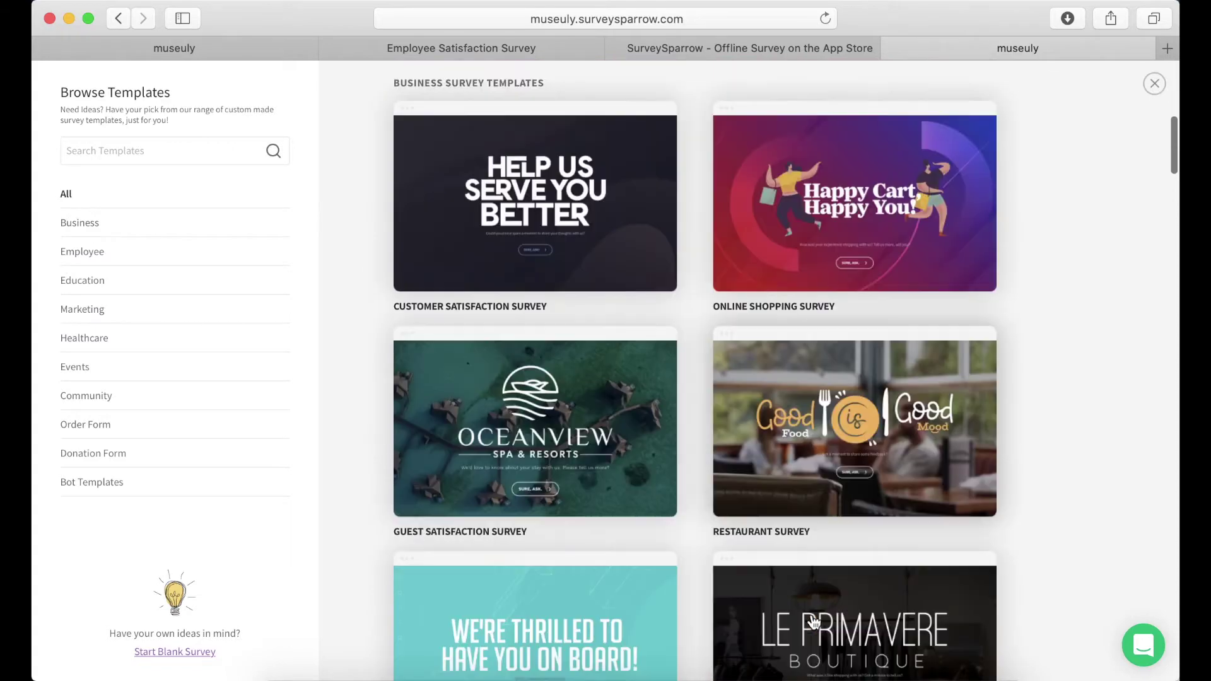
pyautogui.scroll(-5, 813, 623)
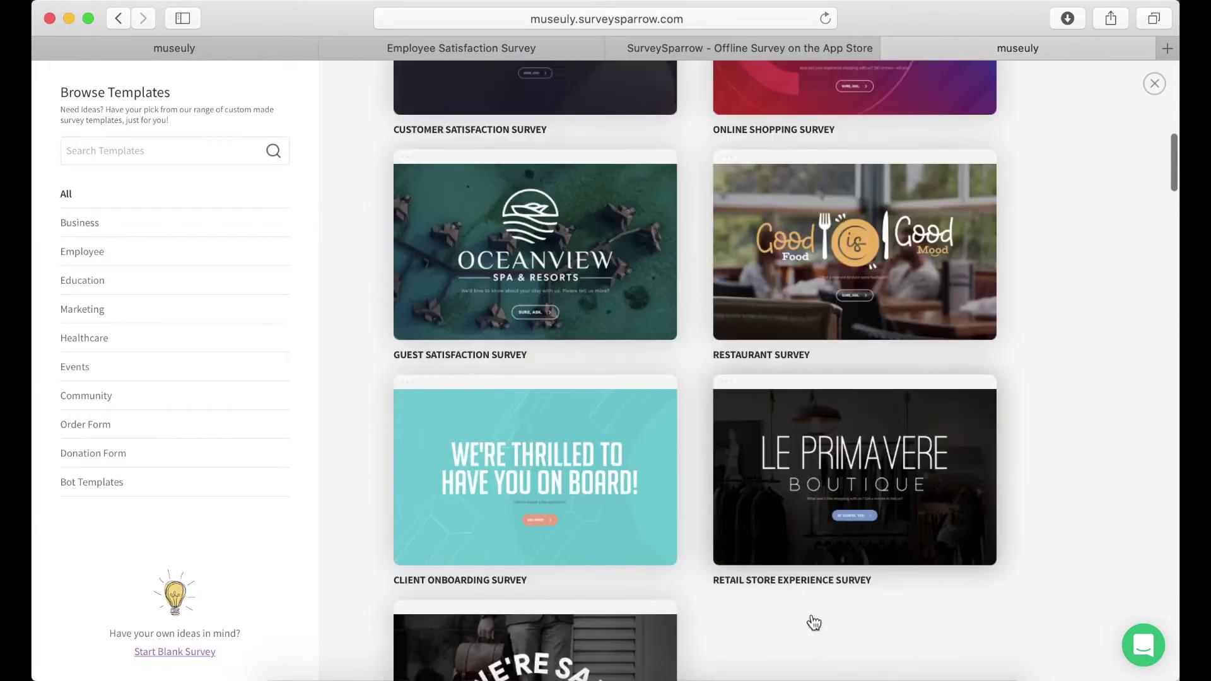
pyautogui.scroll(-10, 812, 621)
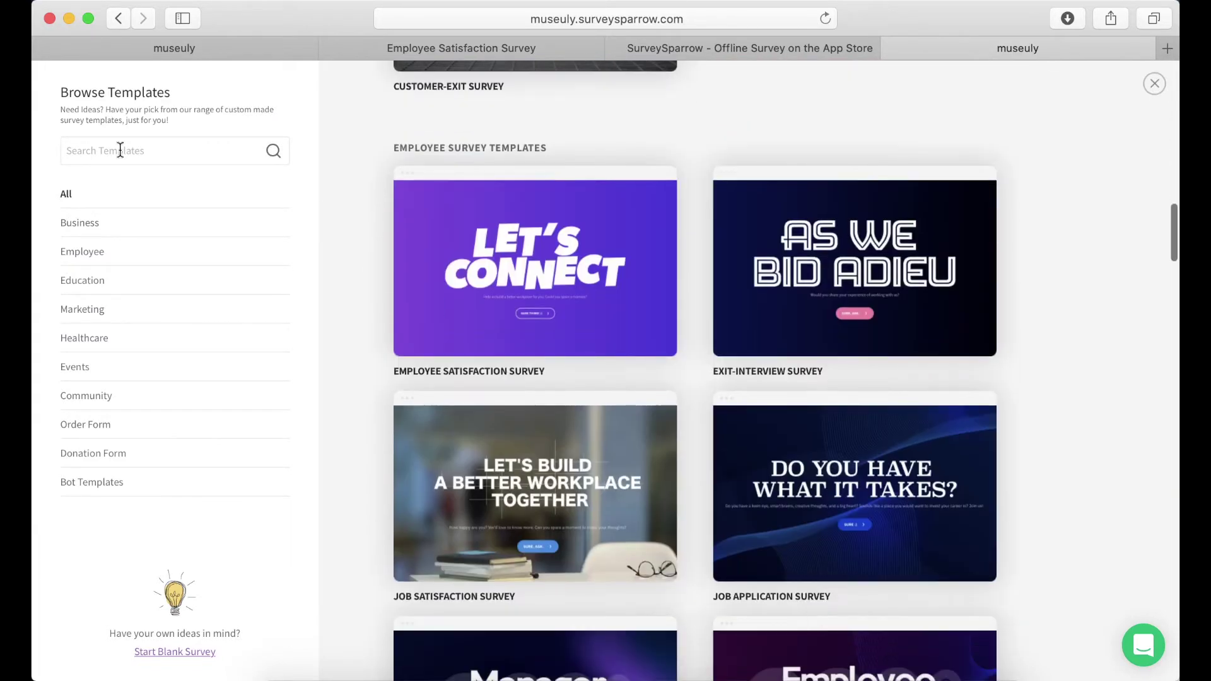
pyautogui.click(77, 282)
pyautogui.click(81, 311)
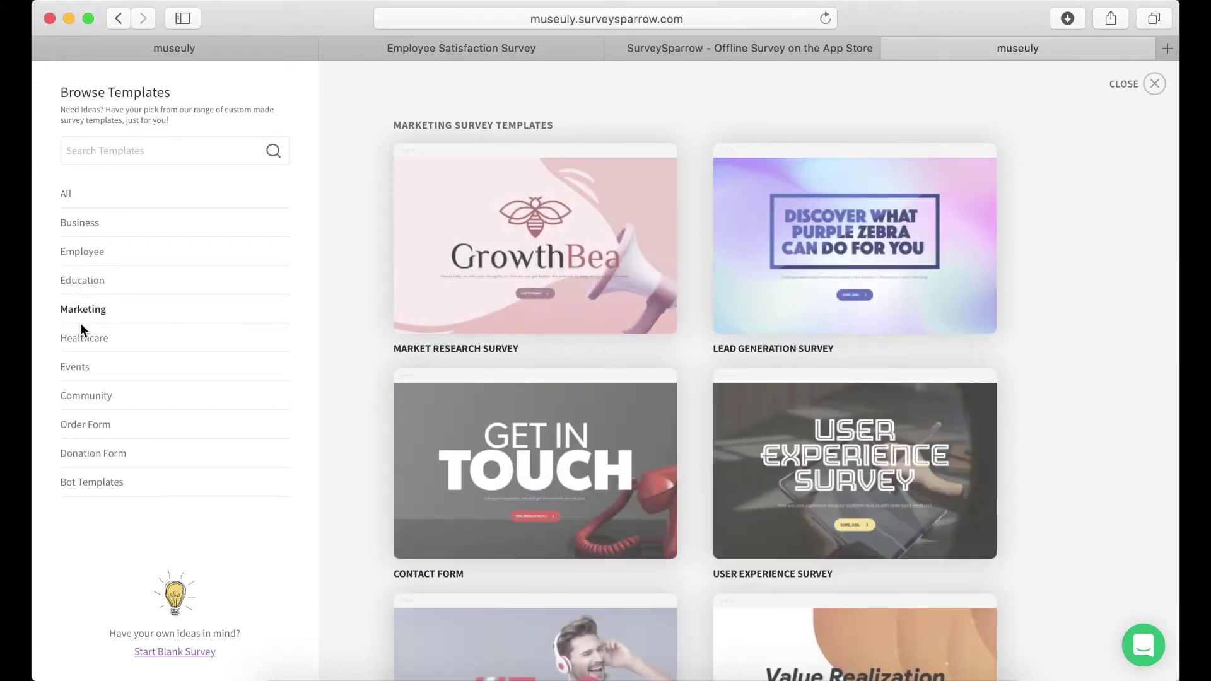
pyautogui.click(83, 371)
pyautogui.click(87, 399)
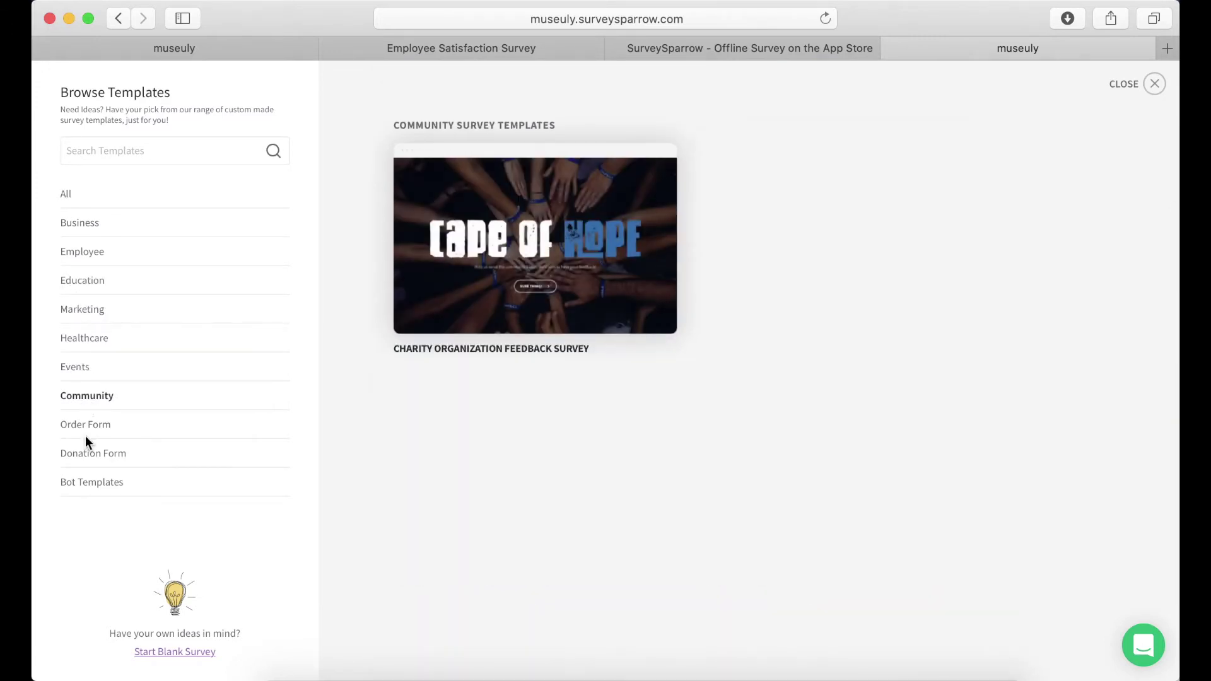
pyautogui.click(85, 426)
pyautogui.click(86, 451)
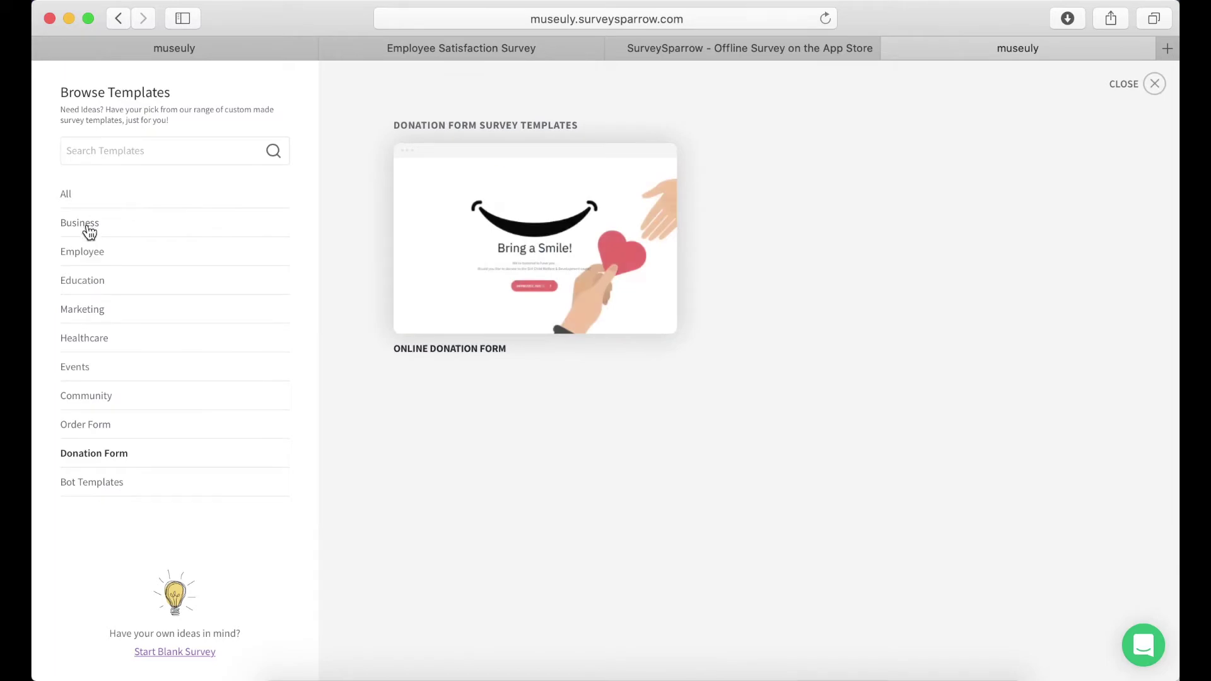
# - Settle on the Education templates and preview the Student Feedback Survey
pyautogui.click(86, 280)
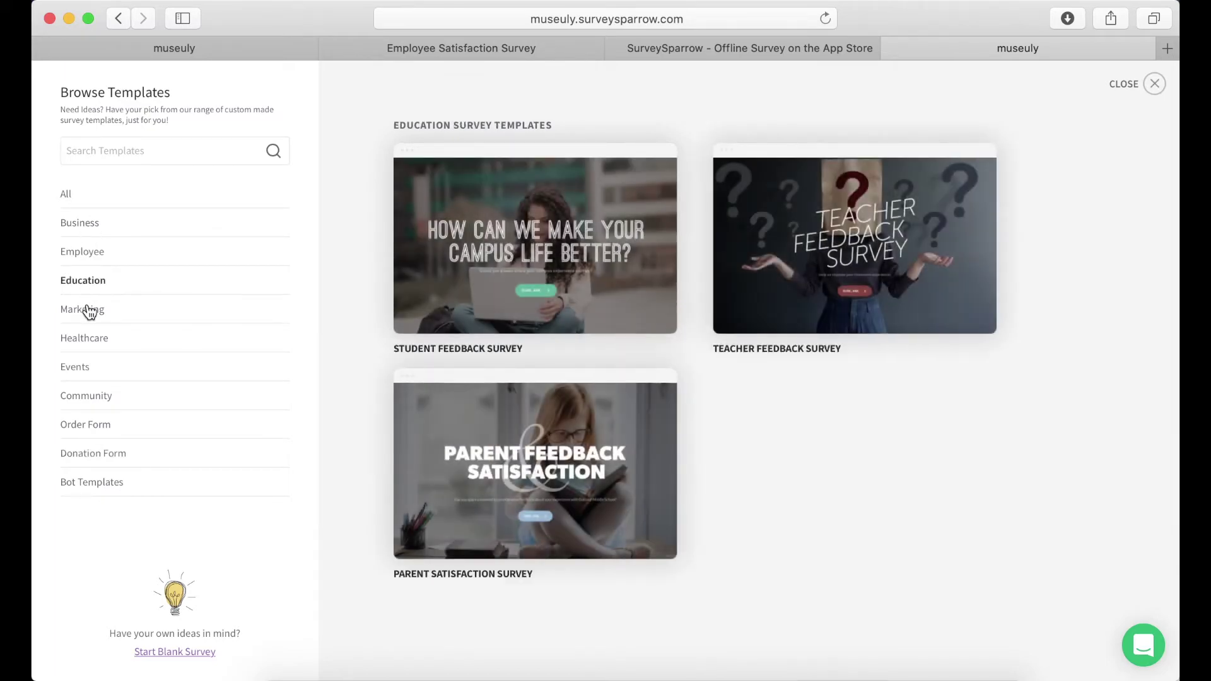
pyautogui.click(88, 310)
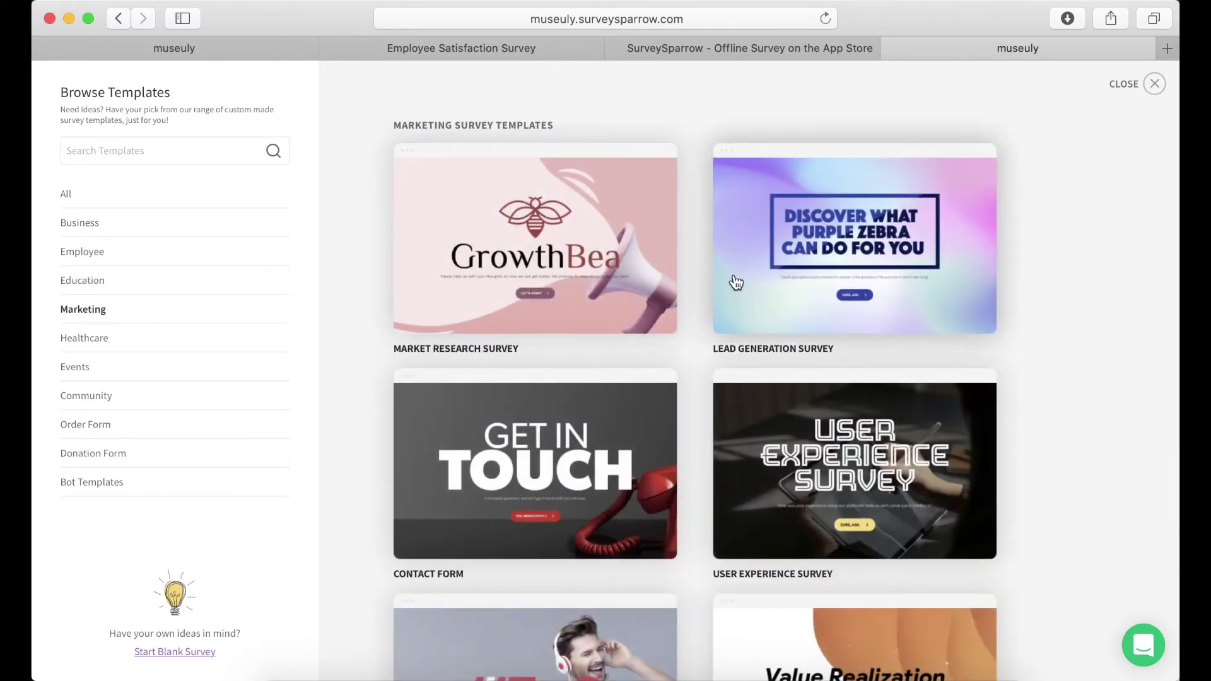
pyautogui.scroll(-3, 731, 280)
pyautogui.scroll(3, 731, 280)
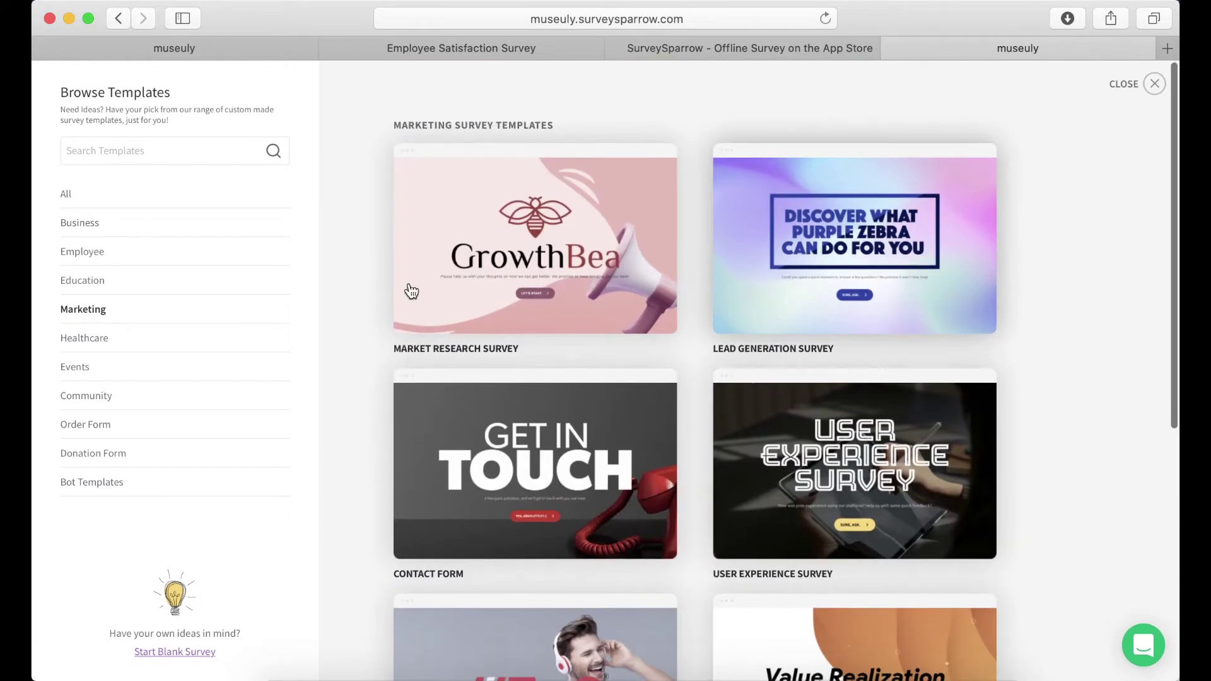
pyautogui.click(88, 283)
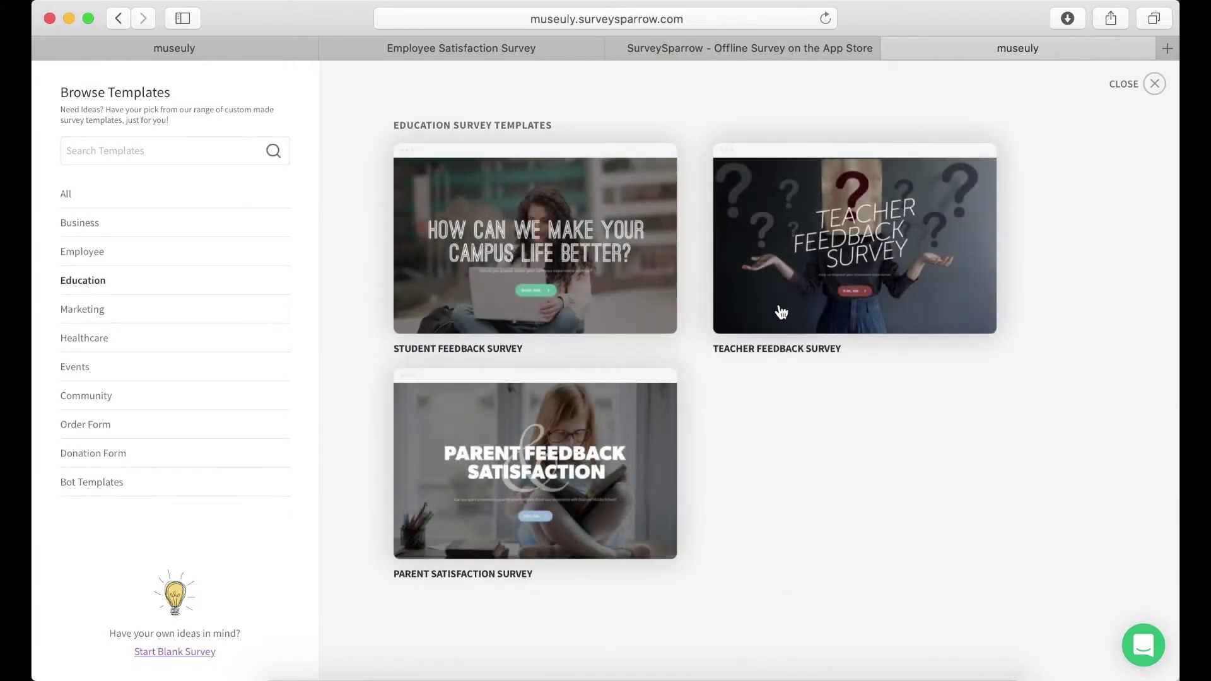
pyautogui.scroll(-1, 780, 311)
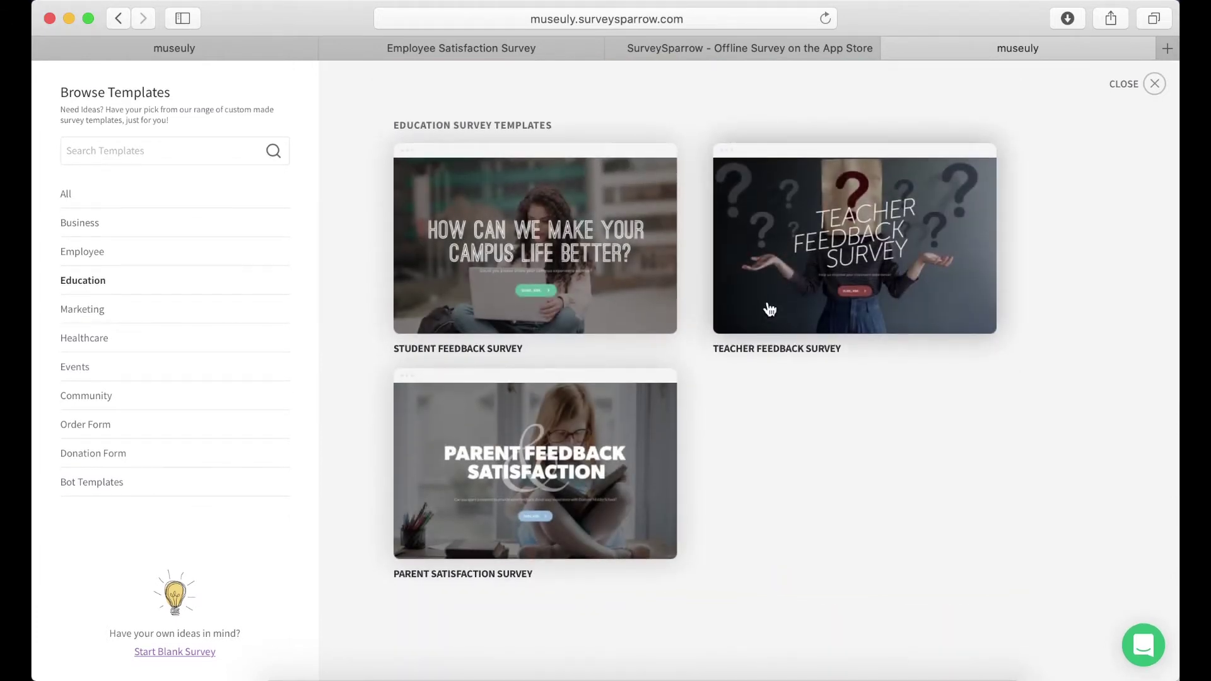
pyautogui.click(601, 297)
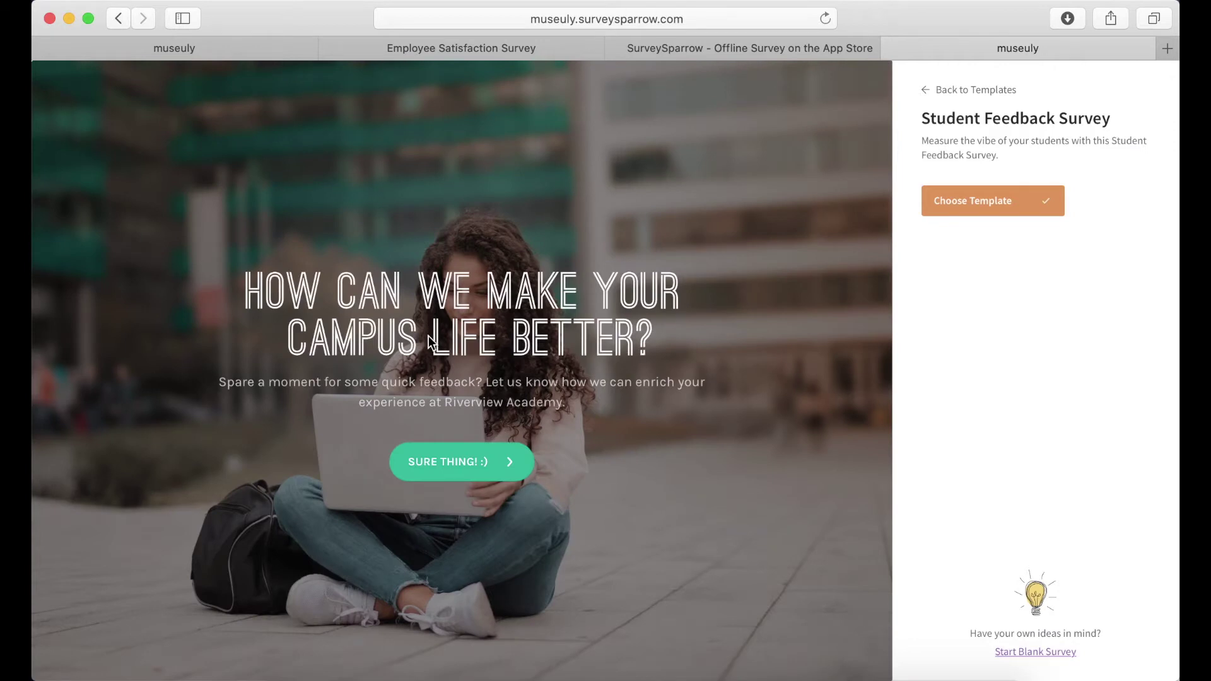
# - Answer the Student Feedback preview (face 4, five stars, 4/5, 4/5) and choose the template
pyautogui.click(464, 476)
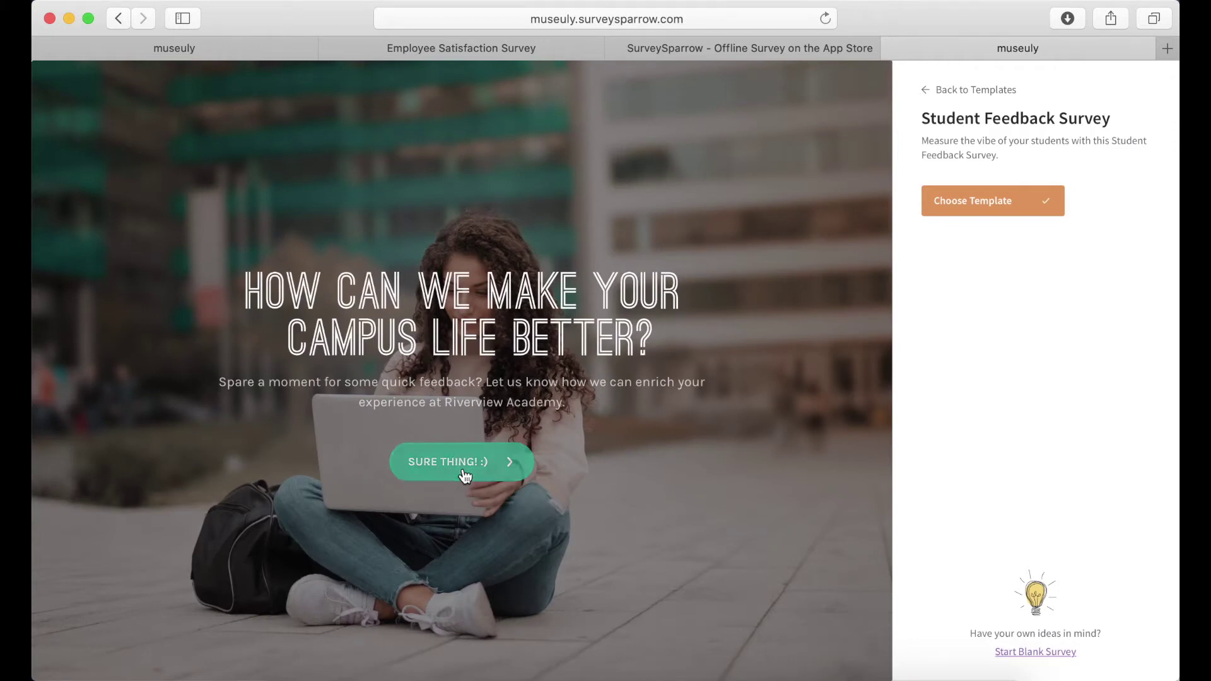
pyautogui.click(401, 404)
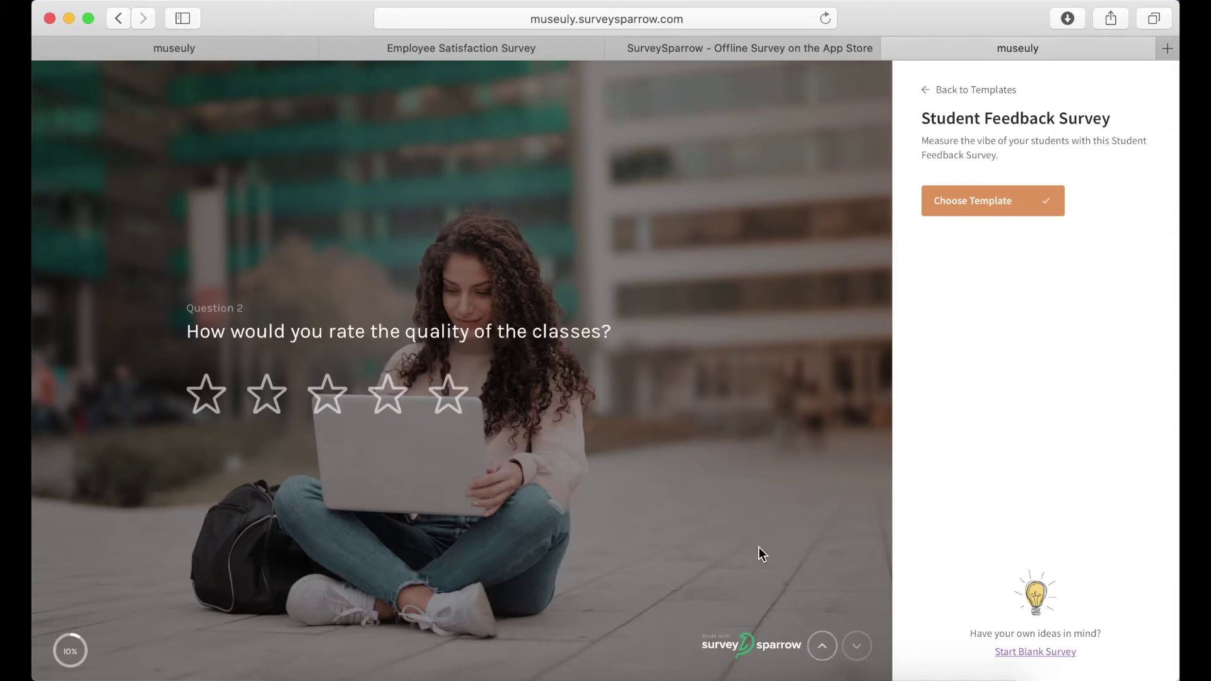
pyautogui.click(448, 408)
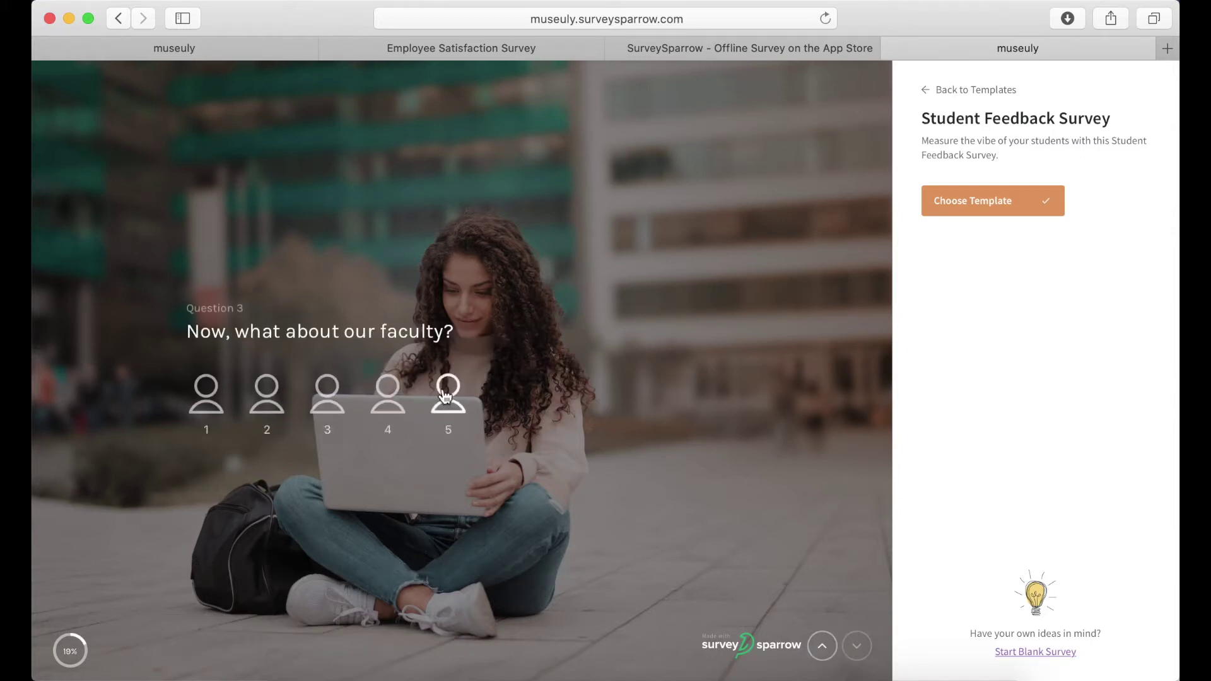
pyautogui.click(389, 407)
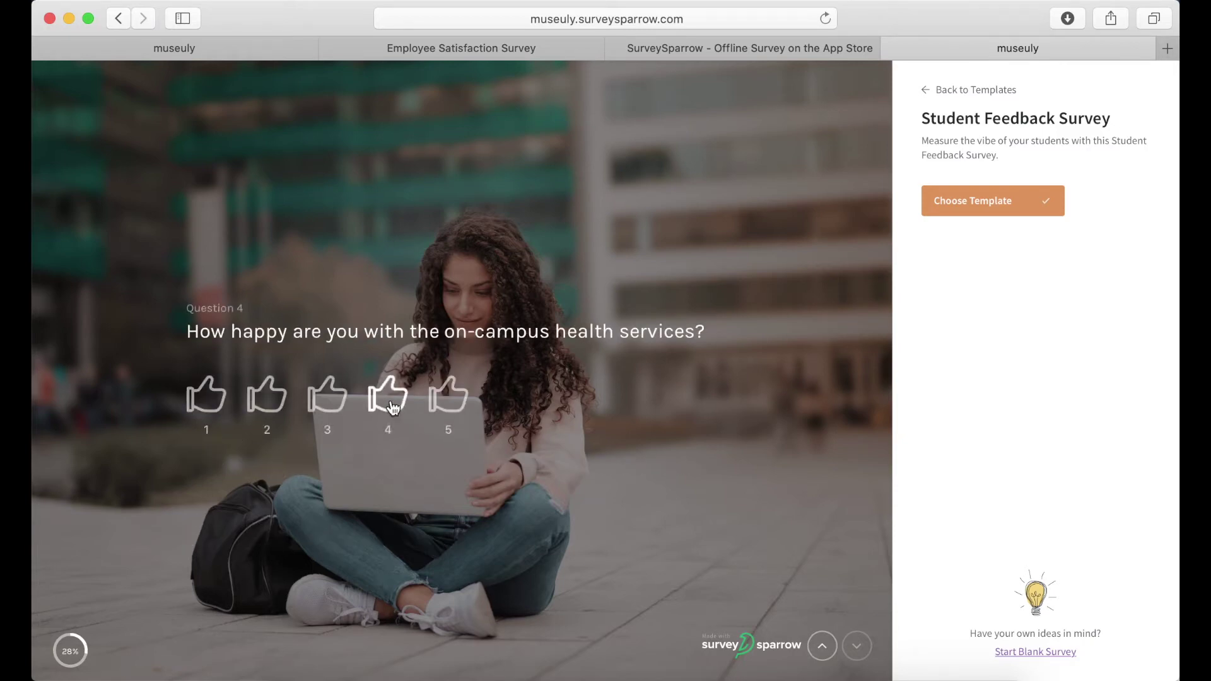
pyautogui.click(391, 407)
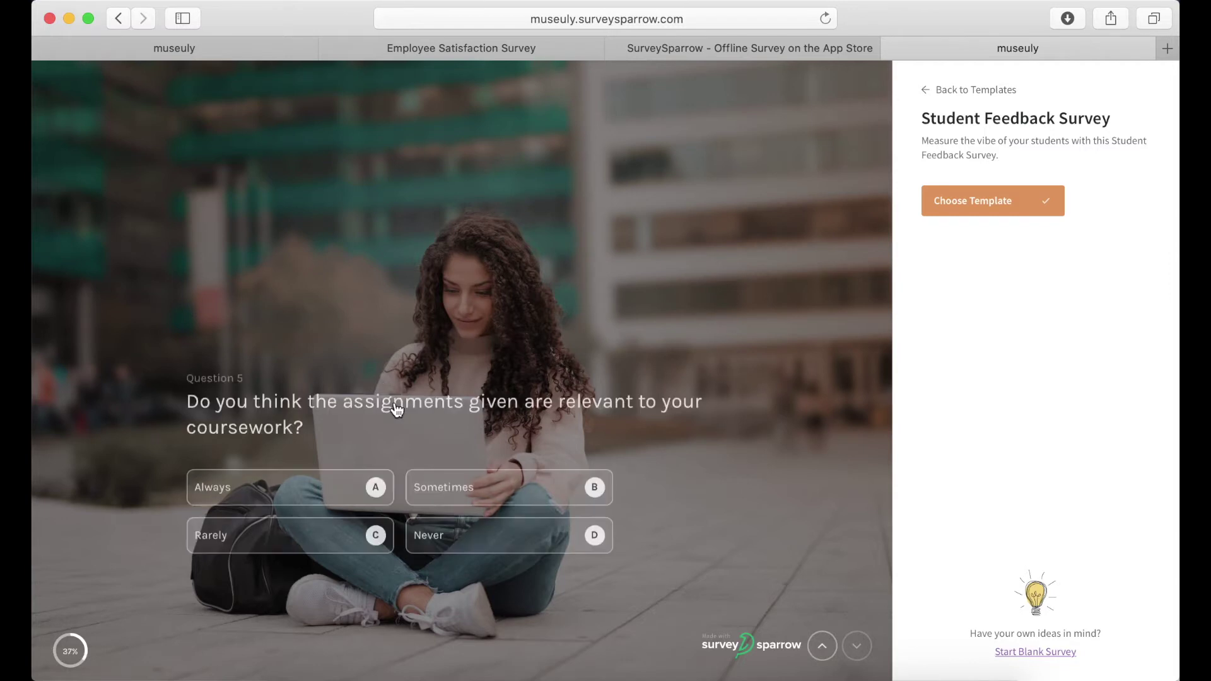
pyautogui.click(987, 211)
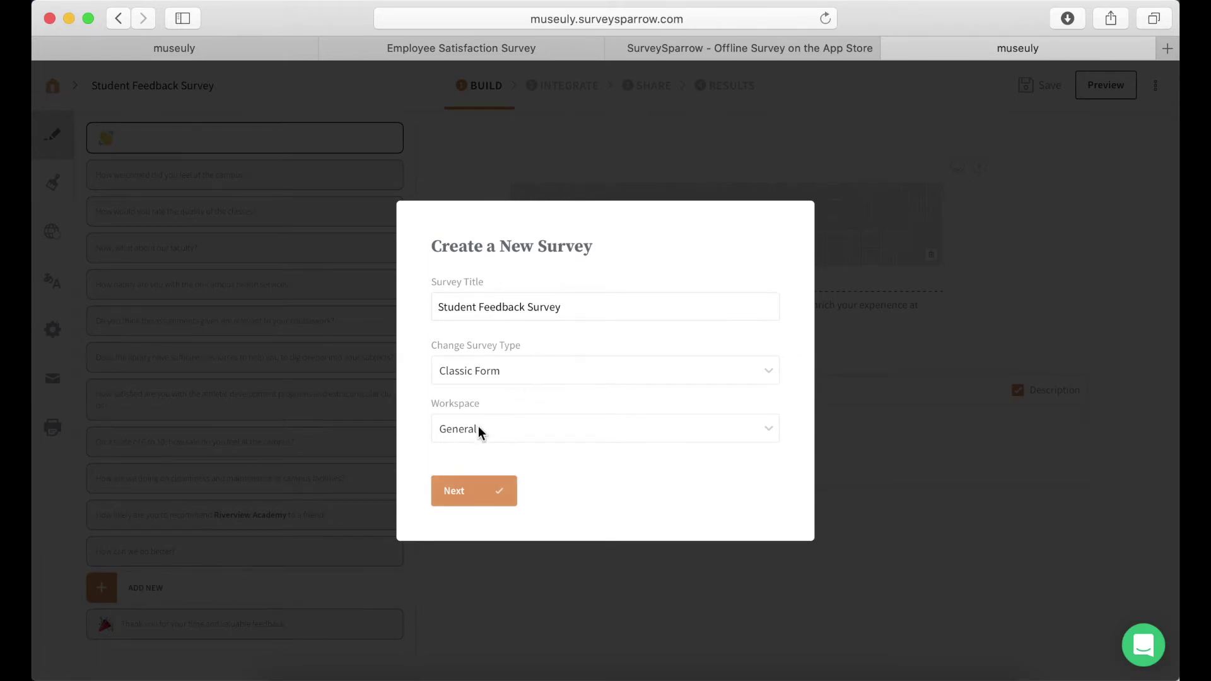
# - Create the Classic Form survey in General, inspect its first two questions, then go to Integrate
pyautogui.click(460, 498)
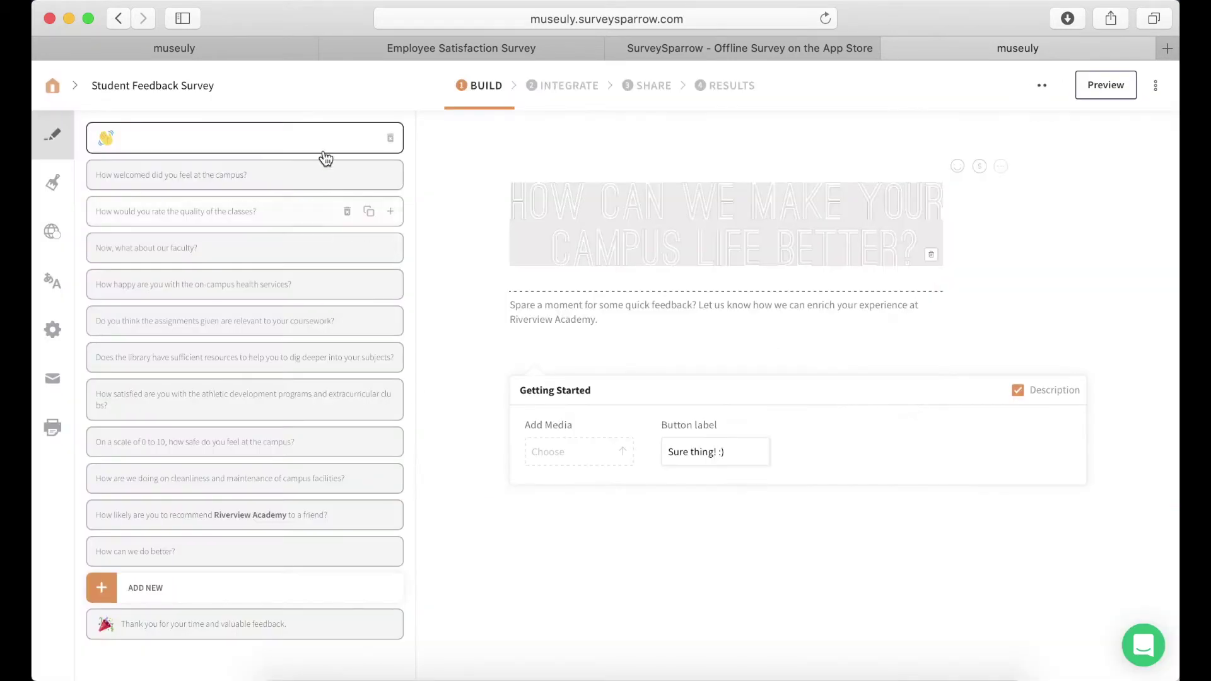
pyautogui.scroll(-1, 268, 570)
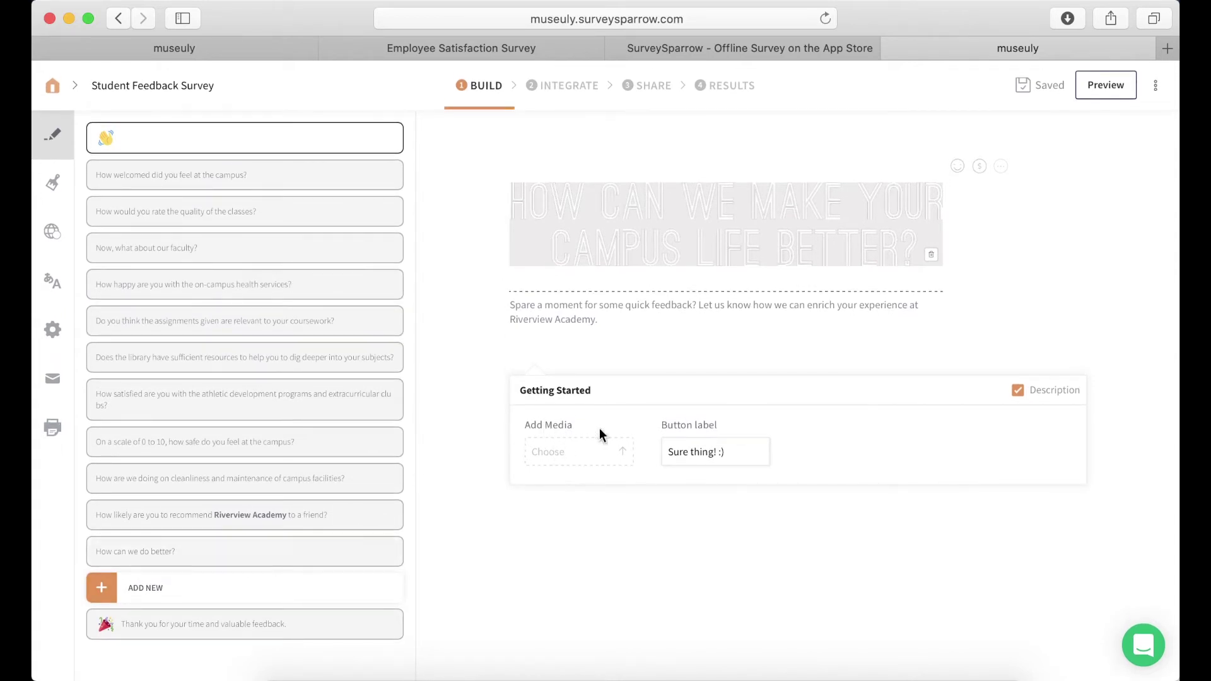
pyautogui.click(232, 185)
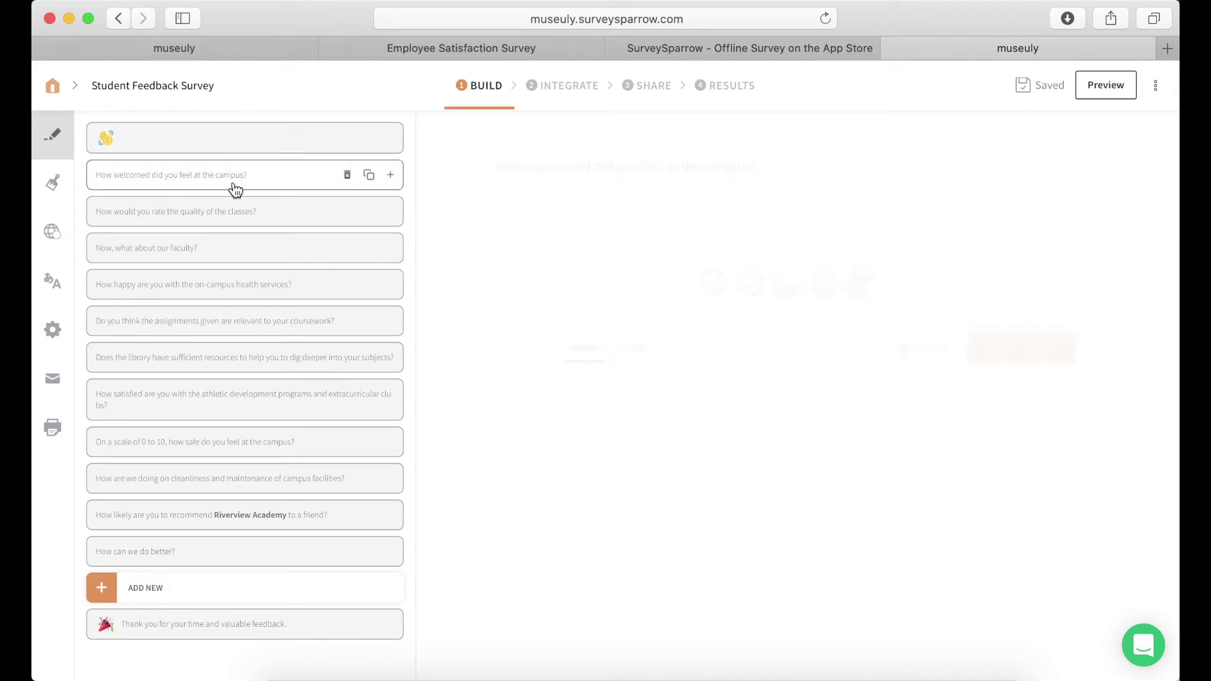
pyautogui.click(251, 218)
pyautogui.moveTo(251, 219)
pyautogui.mouseDown()
pyautogui.moveTo(251, 246)
pyautogui.moveTo(271, 210)
pyautogui.mouseUp()
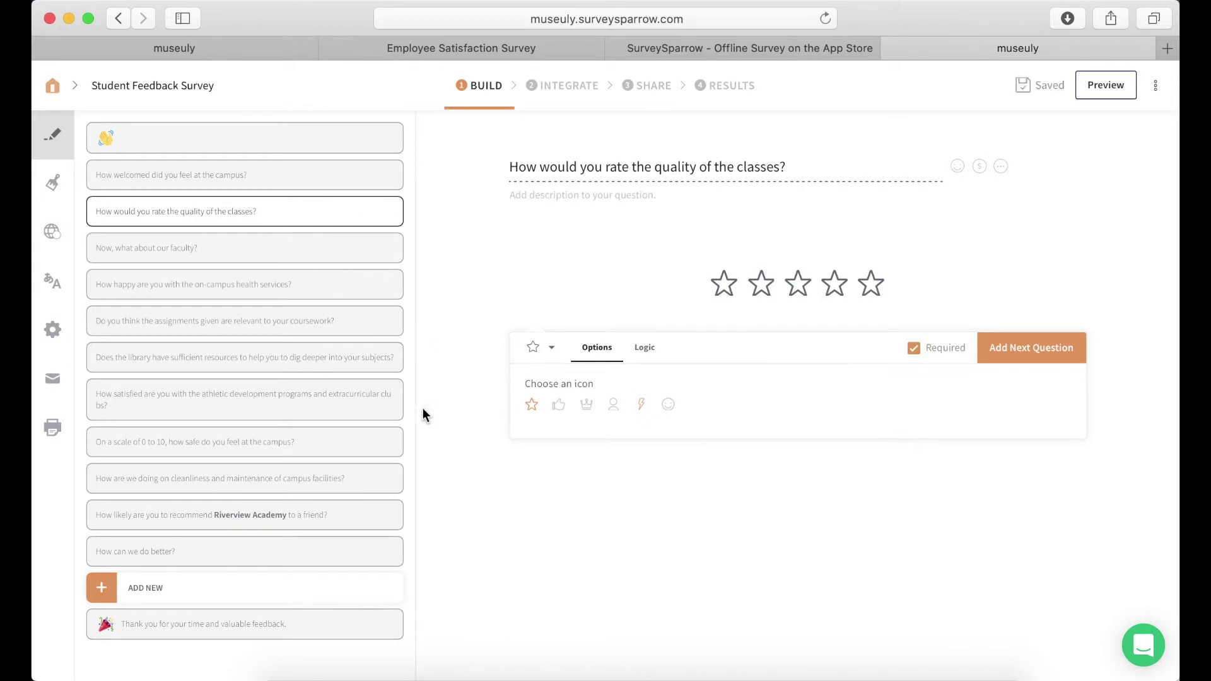
pyautogui.click(566, 88)
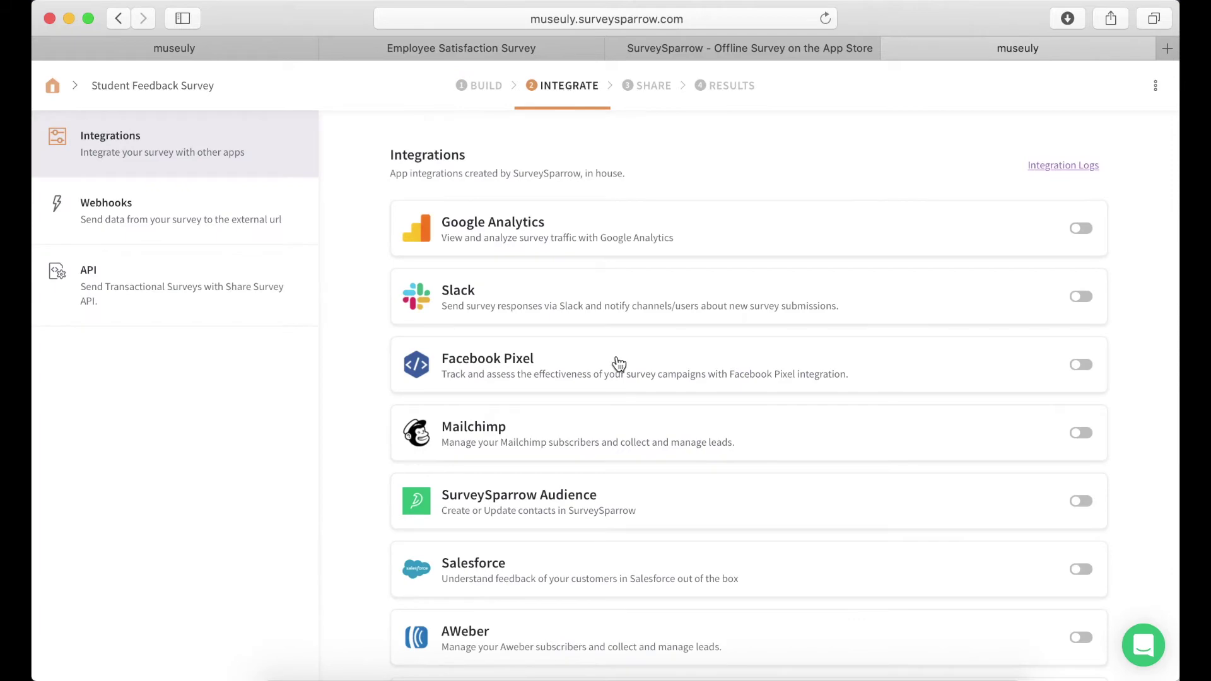
# - Scroll the integrations list from Google Analytics to Google Sheets, then proceed to Share
pyautogui.scroll(-3, 616, 361)
pyautogui.scroll(3, 618, 363)
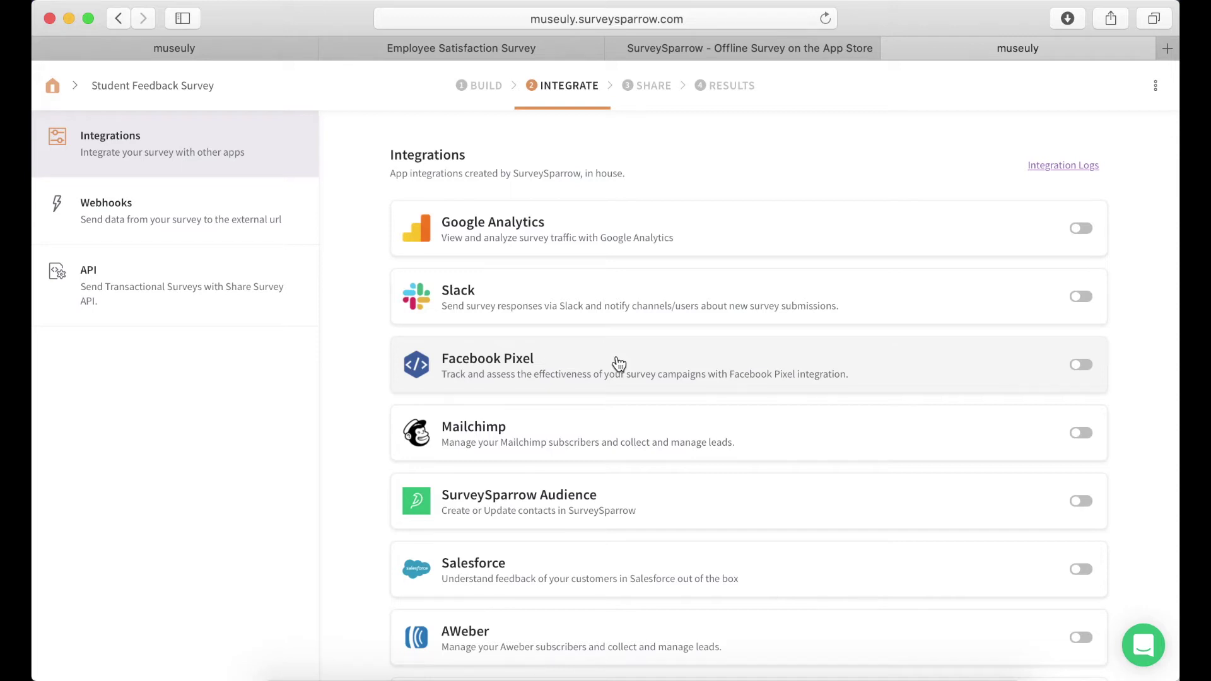
pyautogui.scroll(-5, 618, 365)
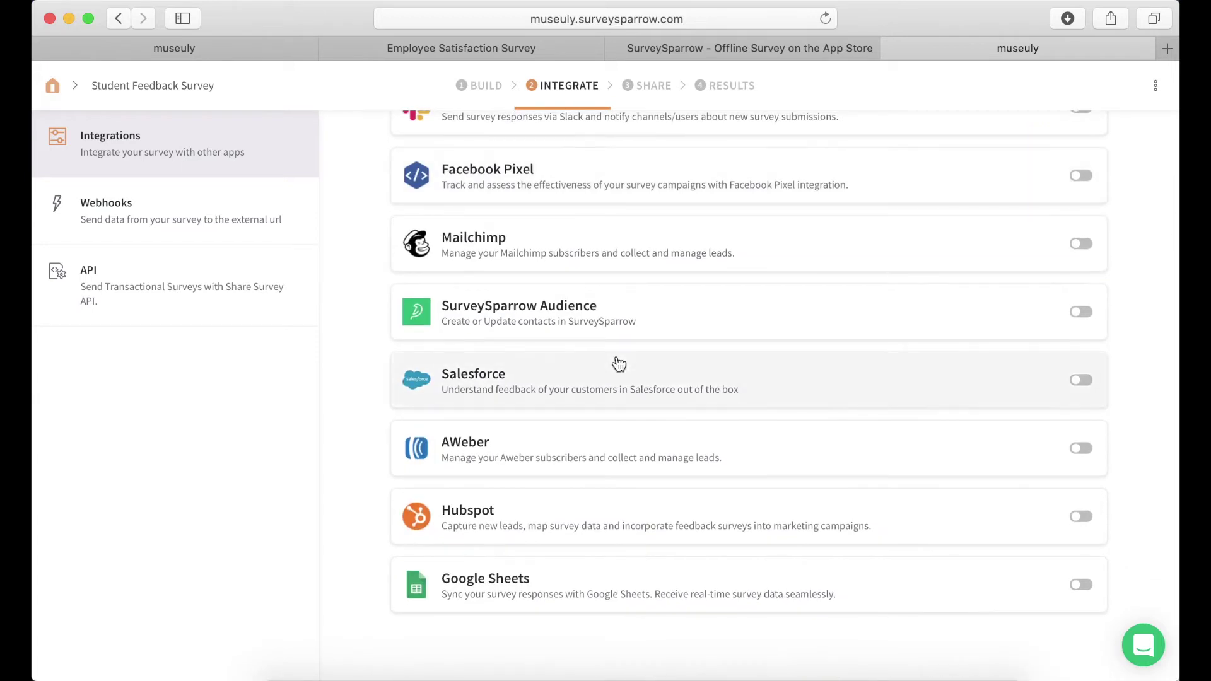
pyautogui.scroll(5, 618, 365)
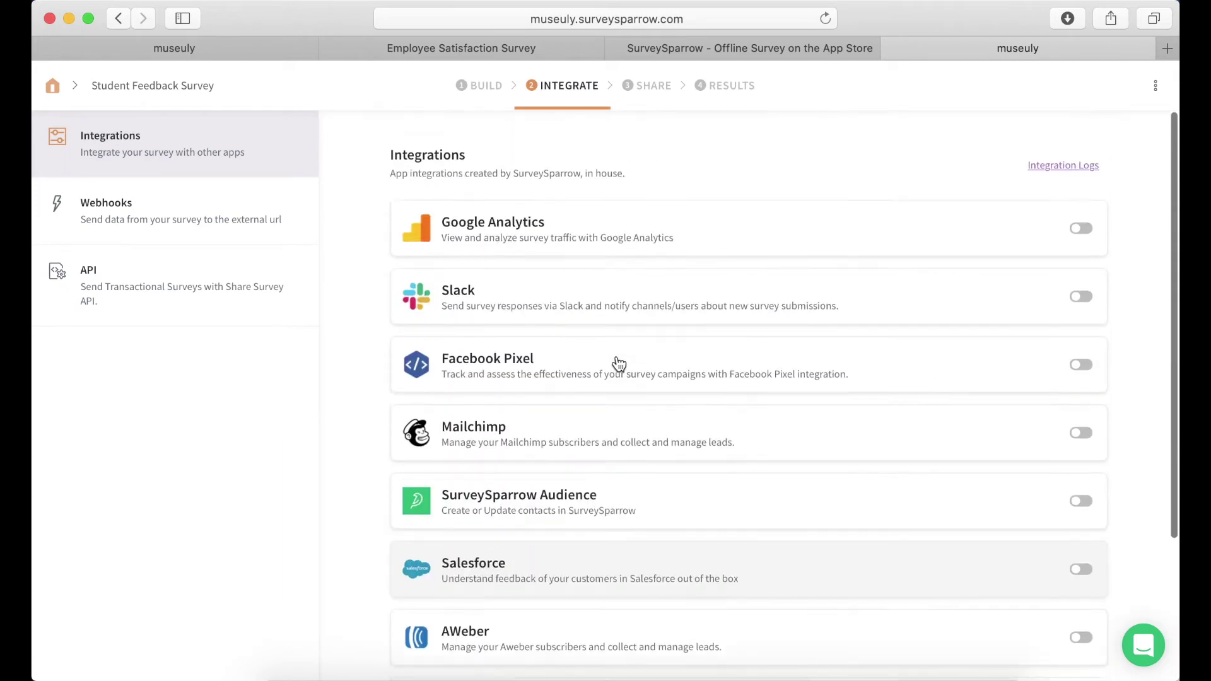
pyautogui.click(649, 93)
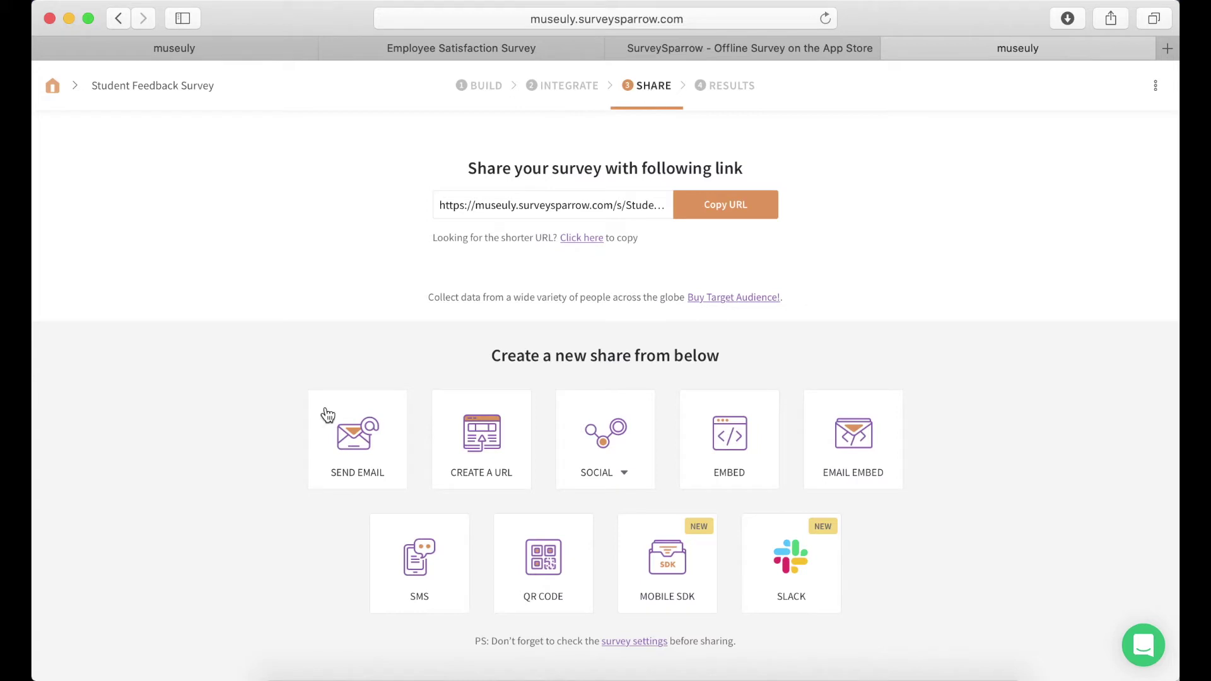
# - Create a web-link share and an embed share, then view the empty Results report
pyautogui.click(489, 430)
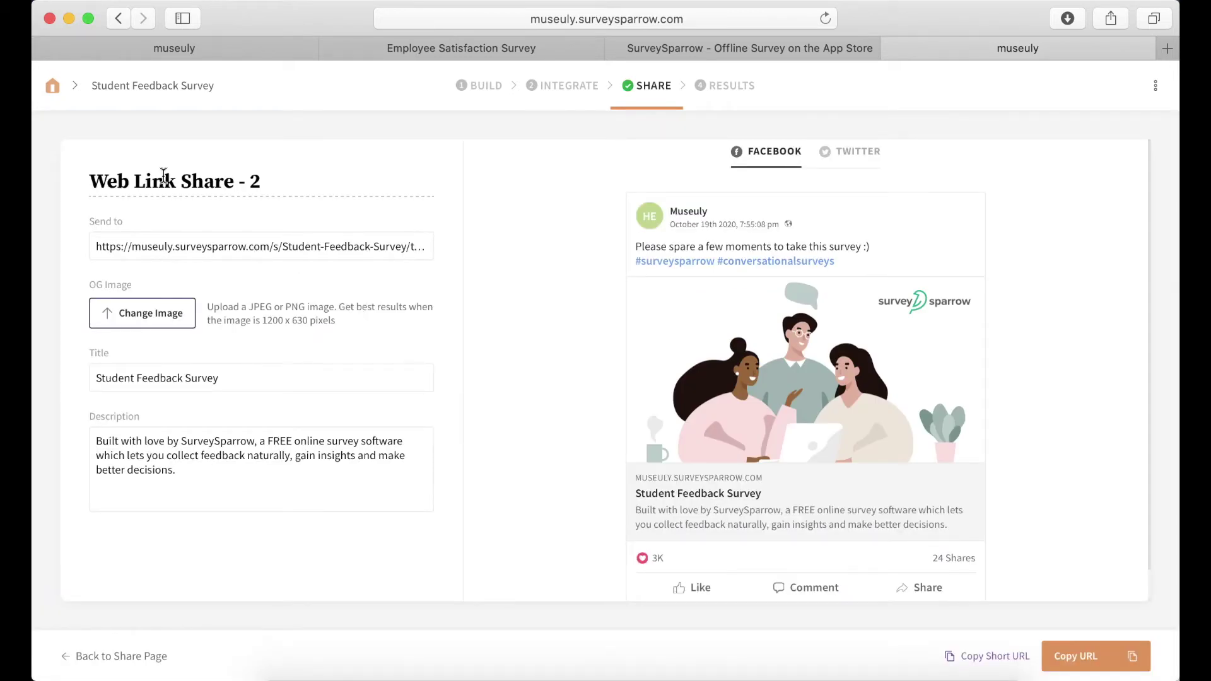
pyautogui.click(121, 19)
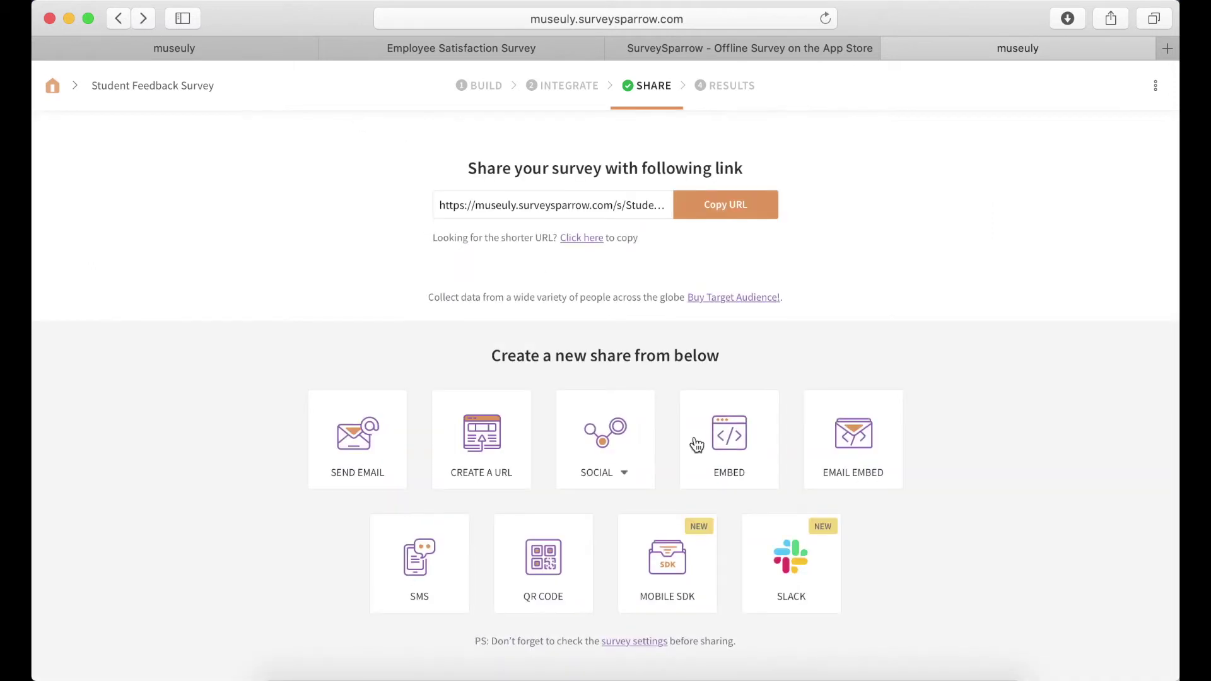
pyautogui.click(735, 443)
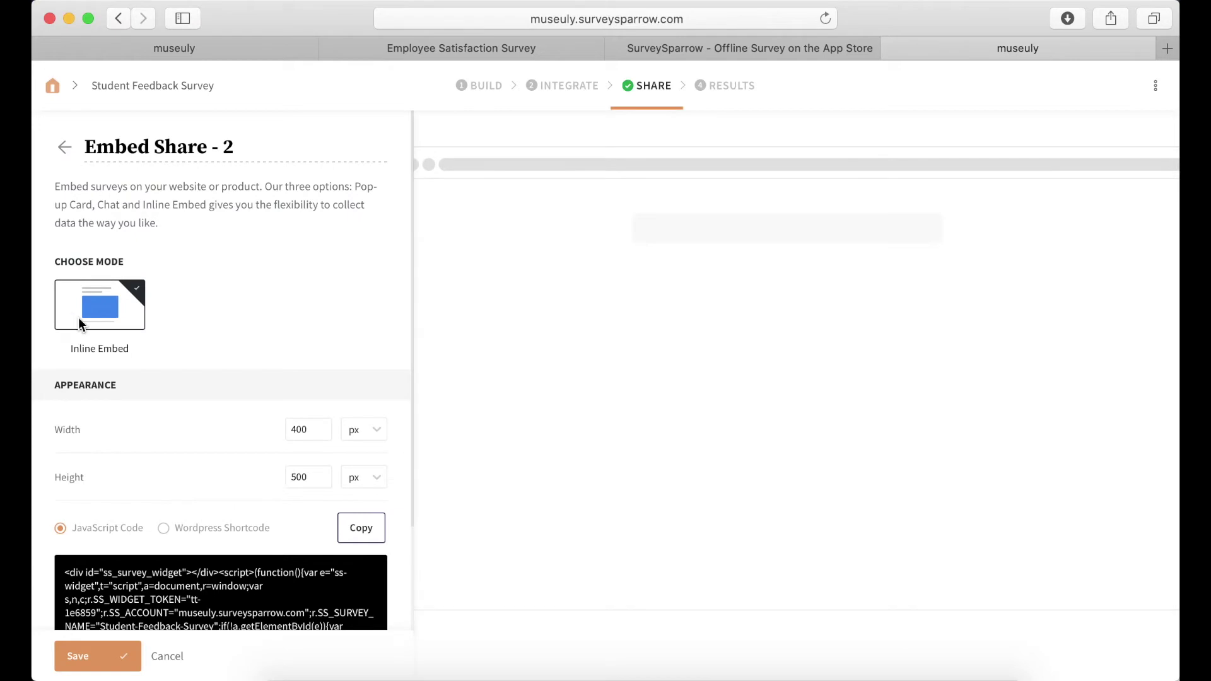
pyautogui.scroll(-1, 198, 370)
pyautogui.scroll(-3, 198, 371)
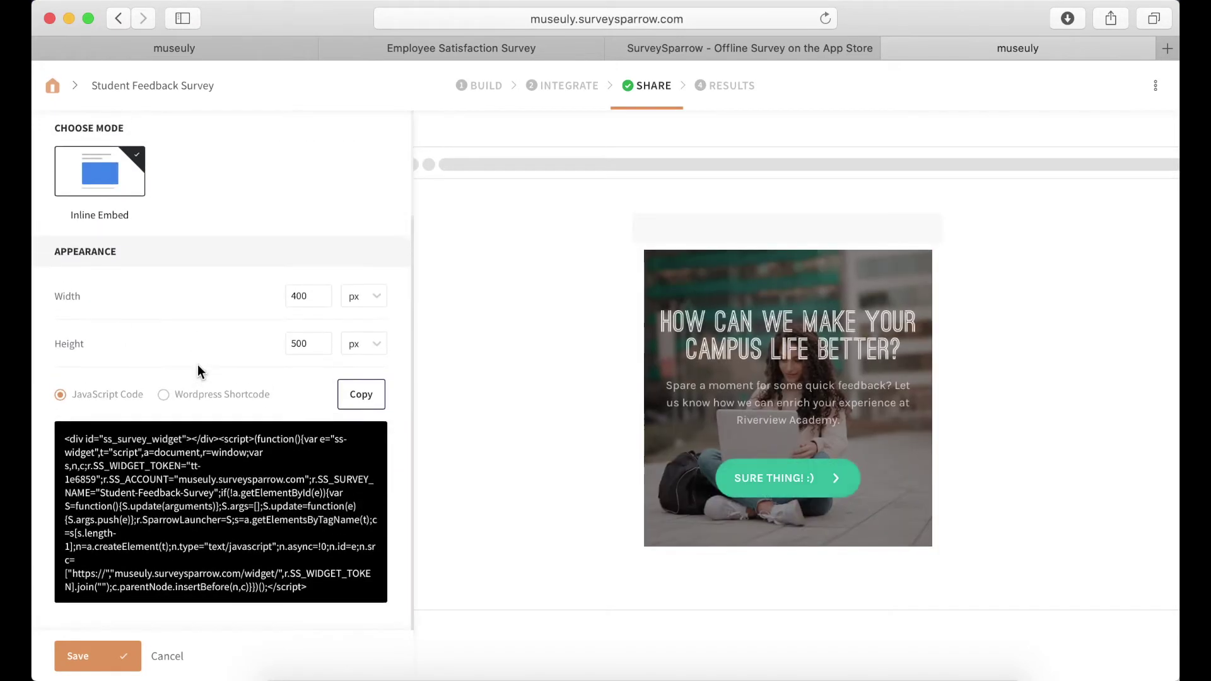
pyautogui.scroll(4, 198, 370)
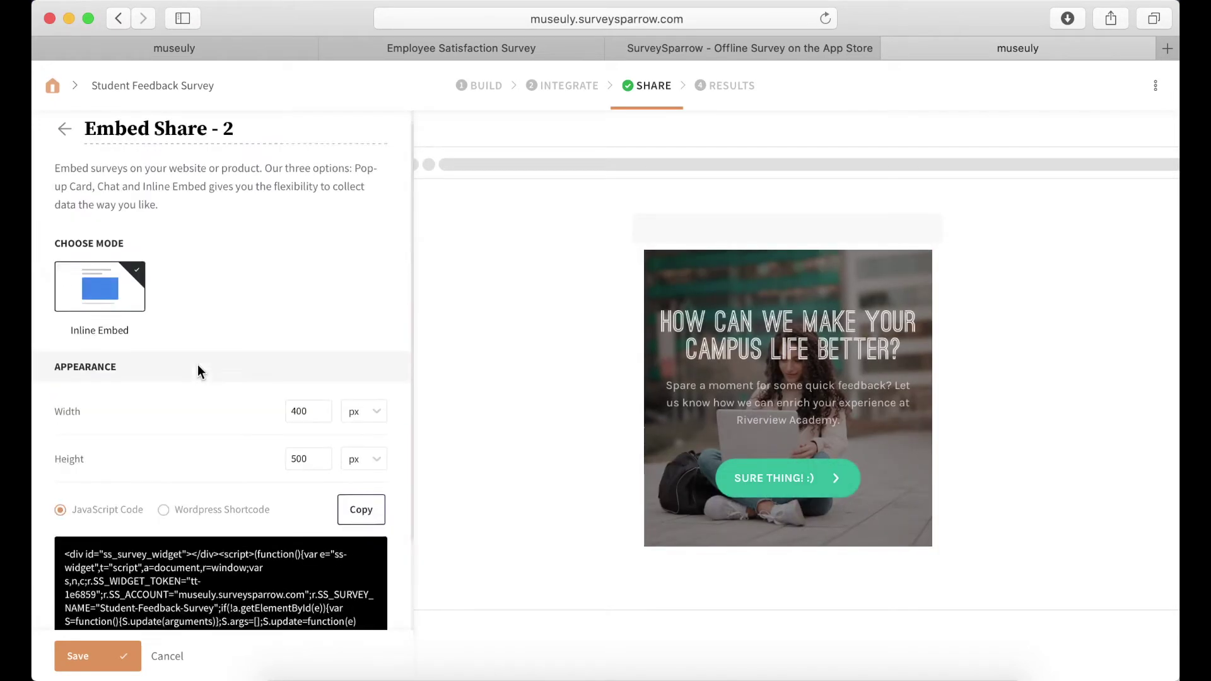
pyautogui.click(118, 20)
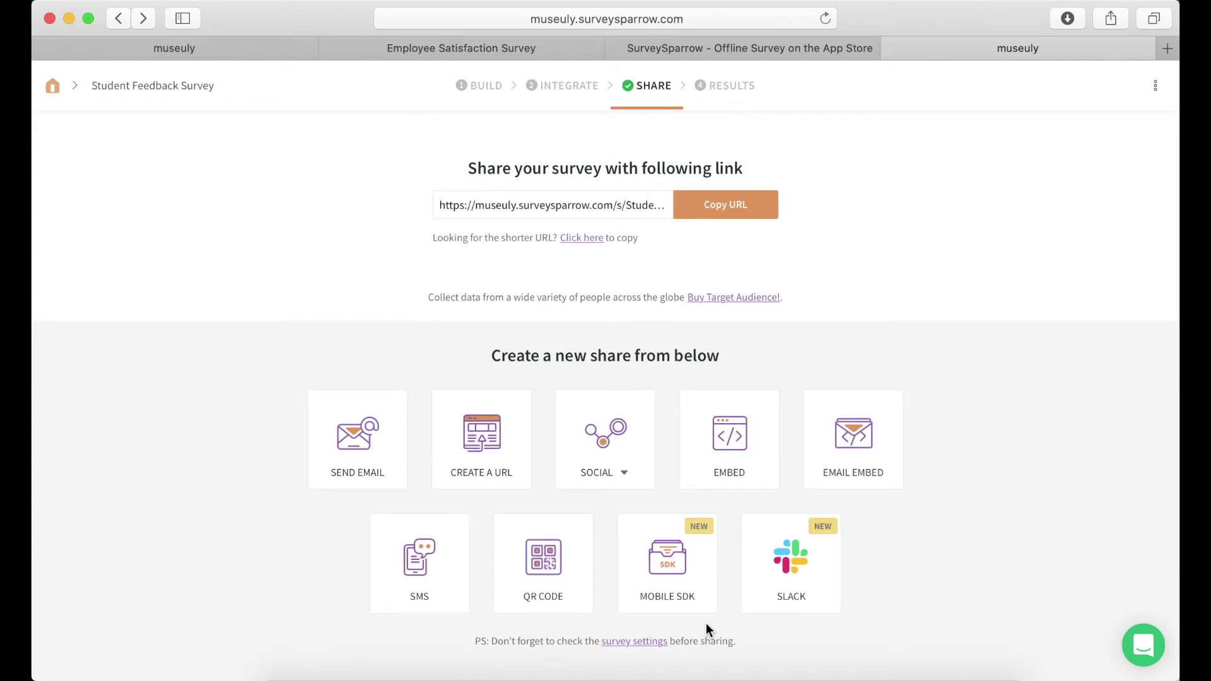
pyautogui.click(728, 85)
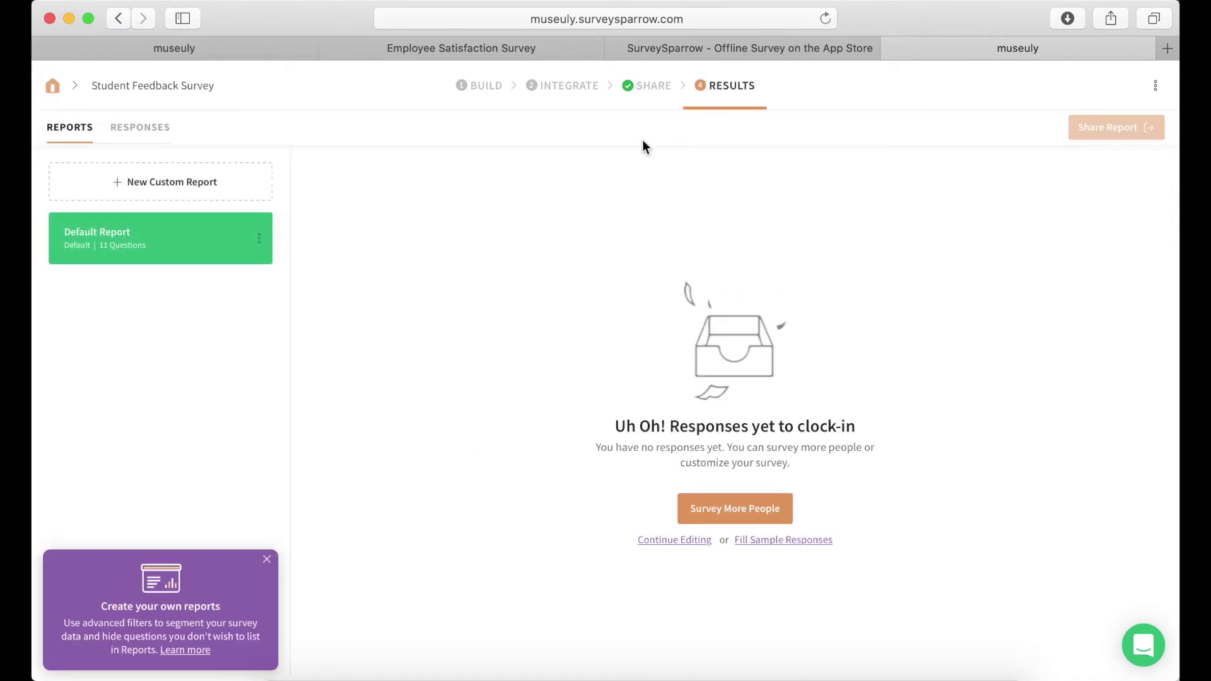
# - Return to the survey list and open the Employee Satisfaction Survey's results report
pyautogui.click(53, 88)
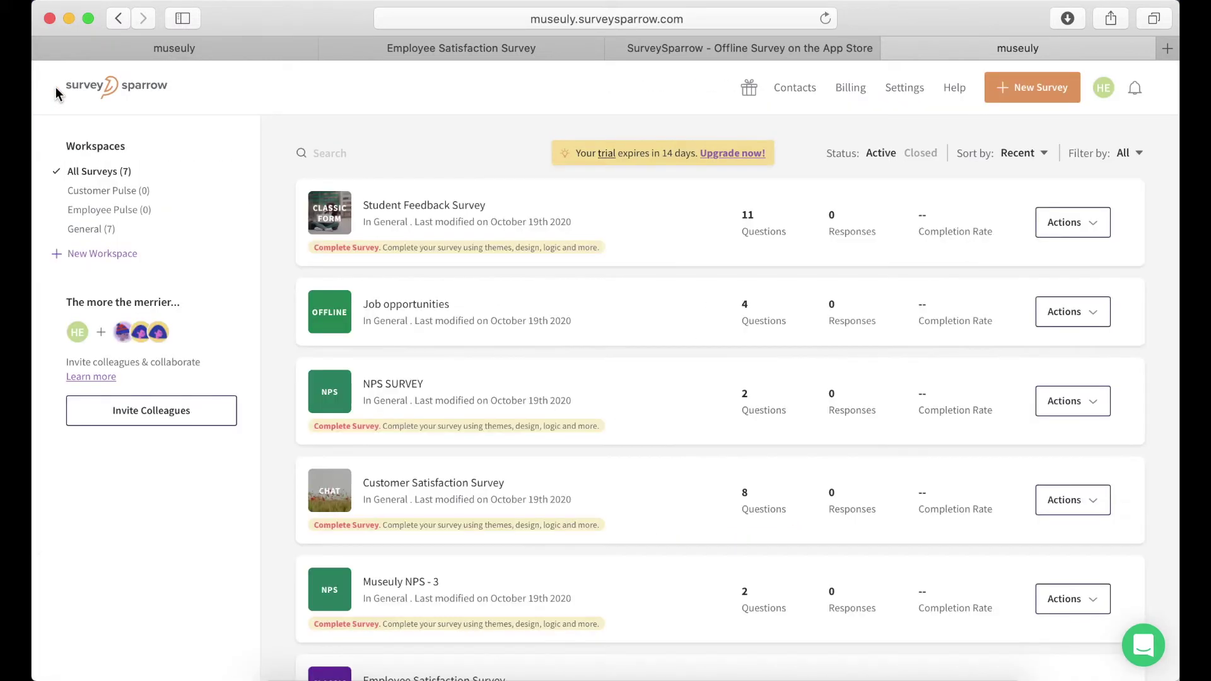
pyautogui.scroll(-3, 621, 335)
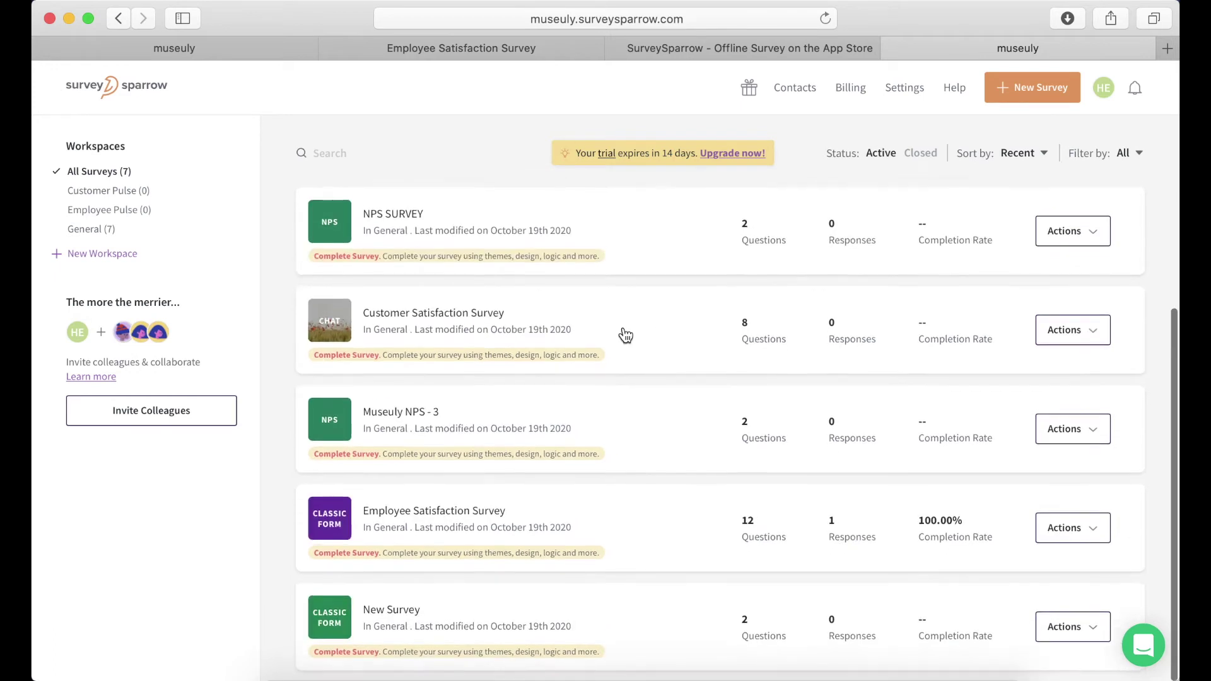
pyautogui.click(522, 513)
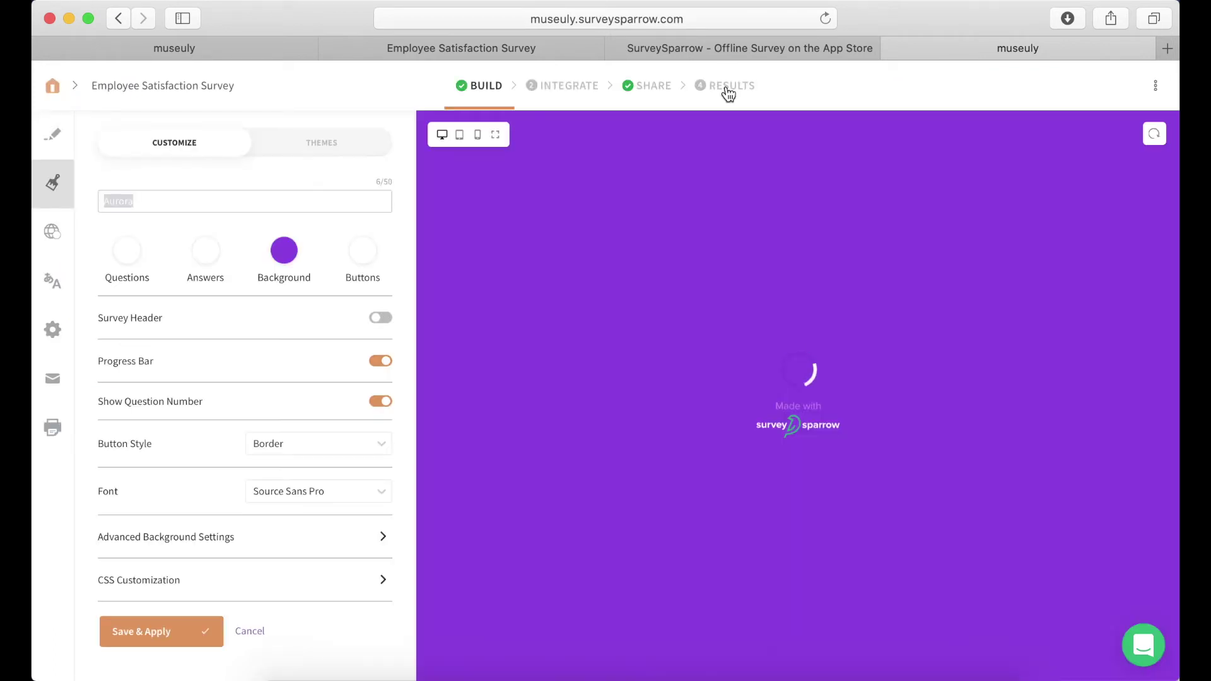
pyautogui.click(724, 87)
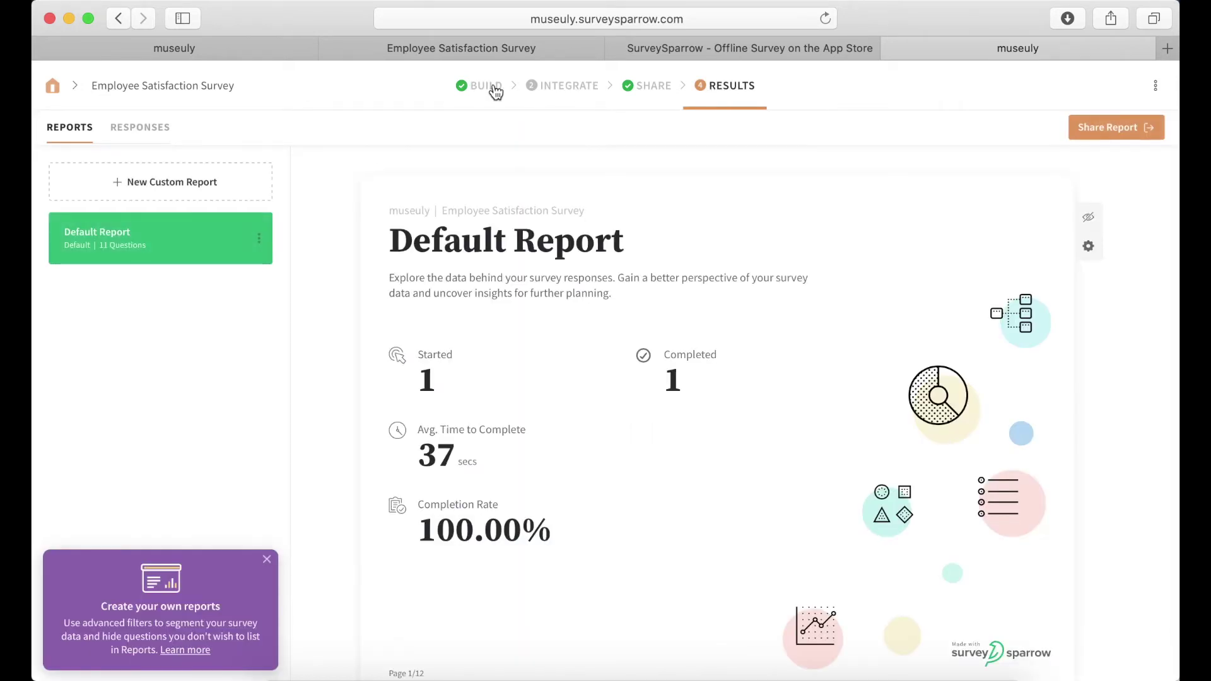
# - Scroll the Default Report and toggle the work-life balance question's chart-type options
pyautogui.scroll(-5, 654, 299)
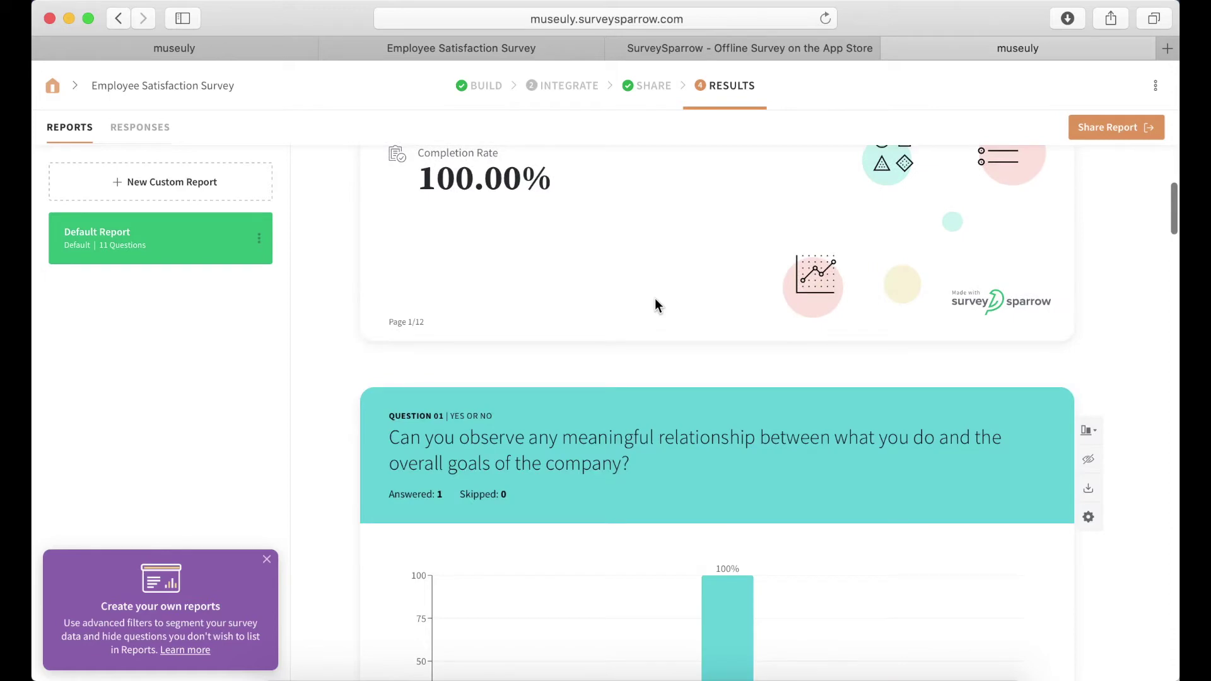
pyautogui.scroll(-5, 654, 300)
pyautogui.scroll(-1, 655, 302)
pyautogui.scroll(-5, 654, 302)
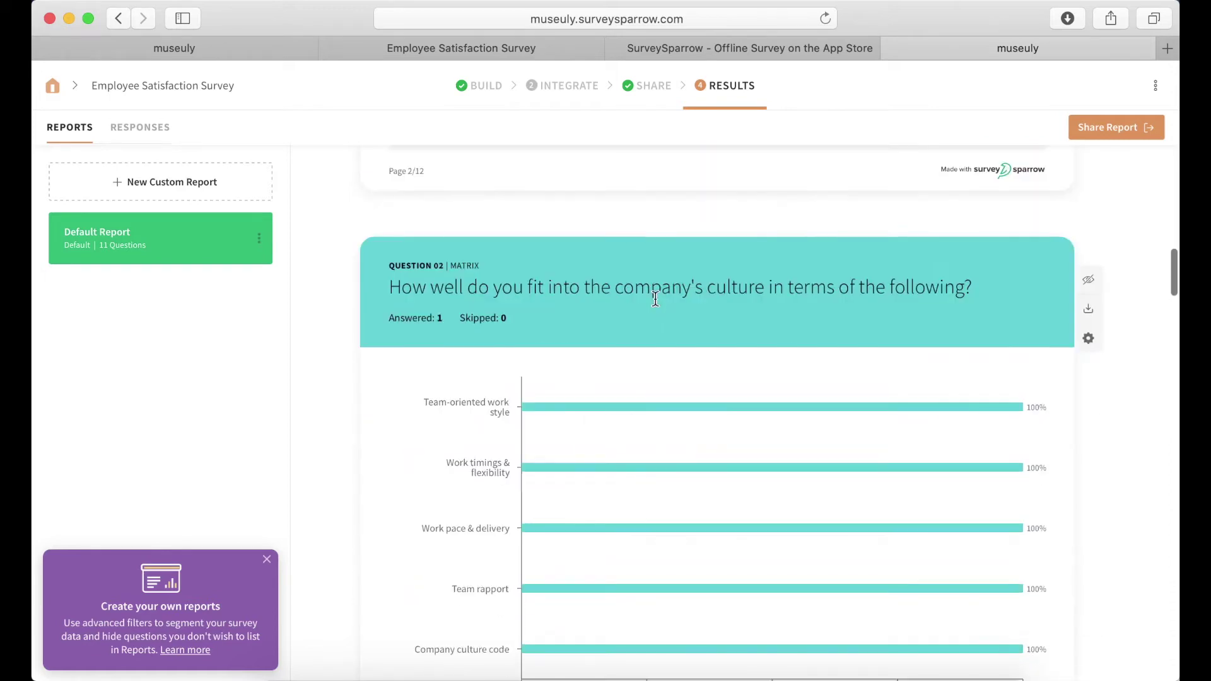
pyautogui.scroll(-10, 655, 299)
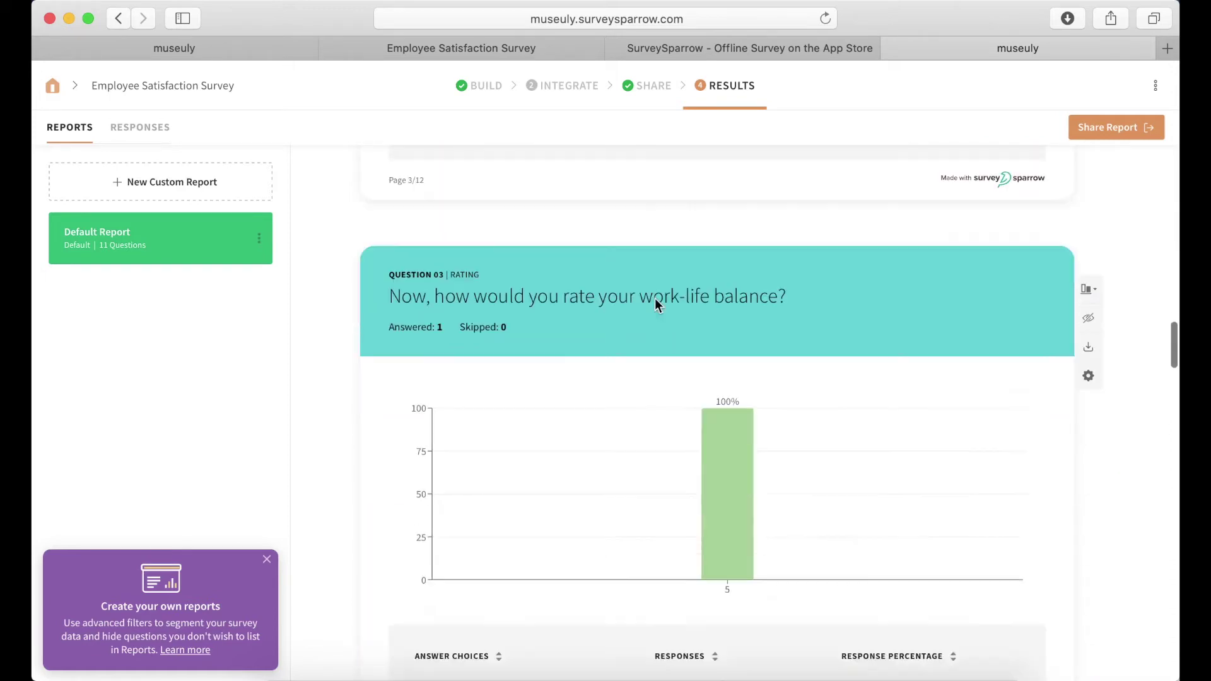
pyautogui.scroll(-3, 655, 305)
pyautogui.scroll(4, 654, 305)
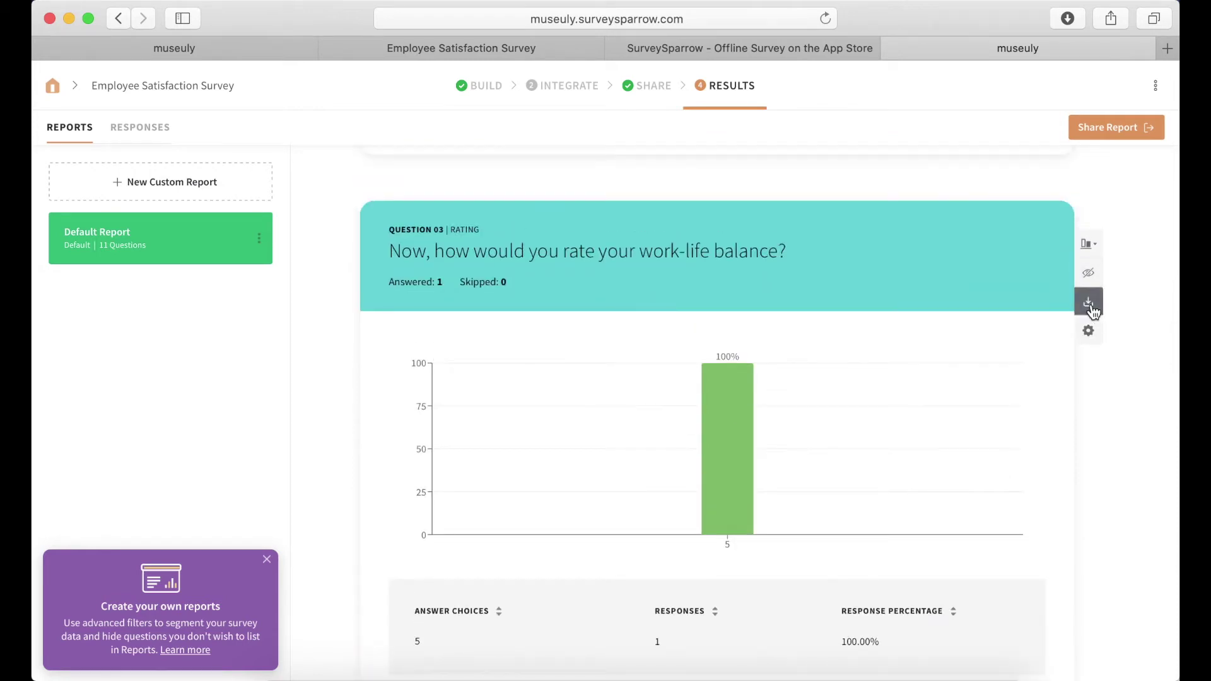
pyautogui.click(1097, 252)
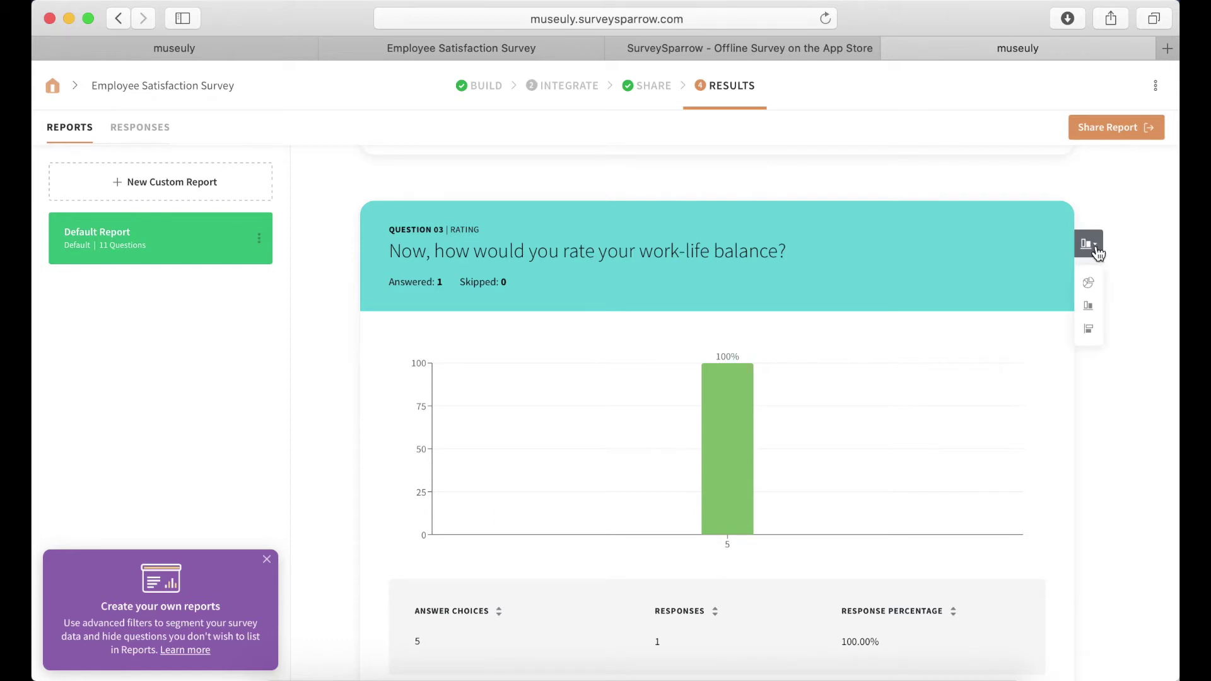
pyautogui.click(1097, 252)
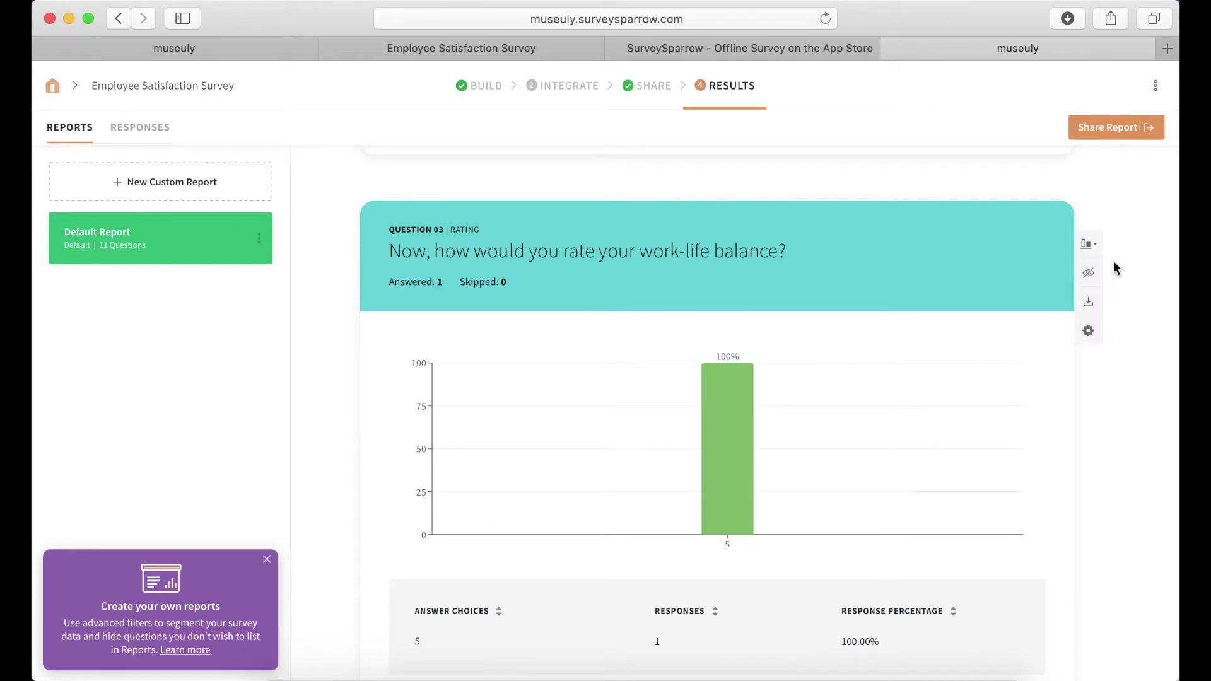
# - Check the single response in Responses, return to Reports, and open Share Report's export options
pyautogui.scroll(-20, 1115, 268)
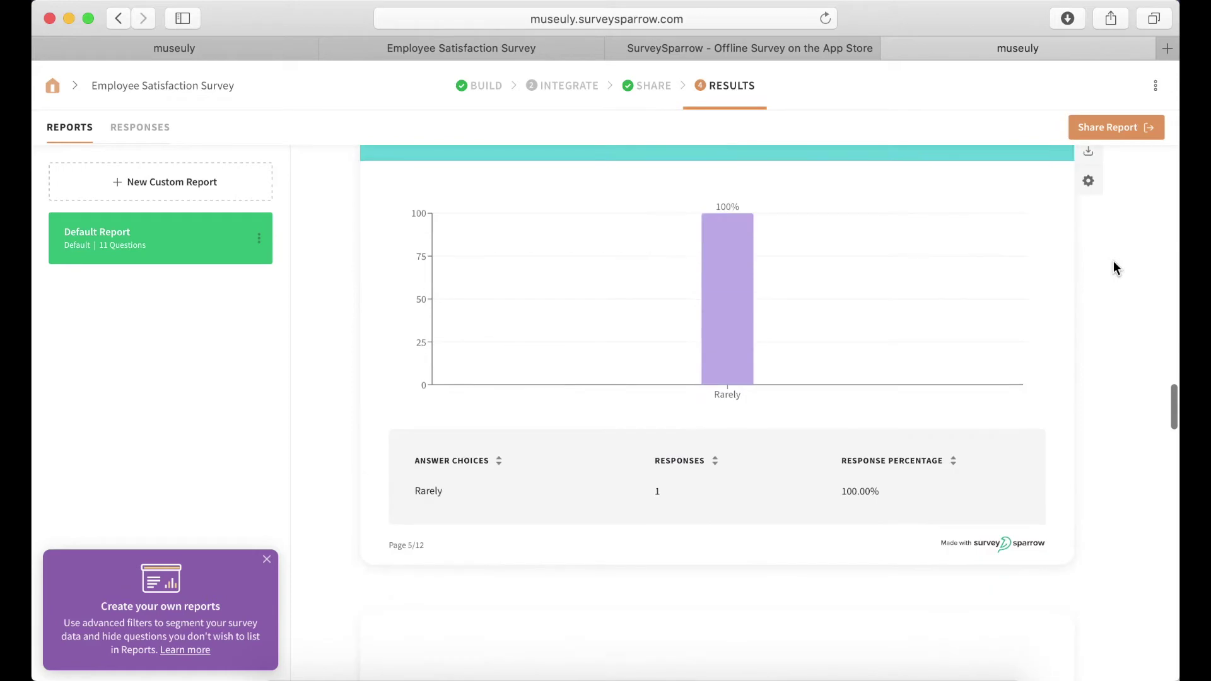
pyautogui.scroll(-5, 1115, 268)
pyautogui.scroll(20, 1115, 268)
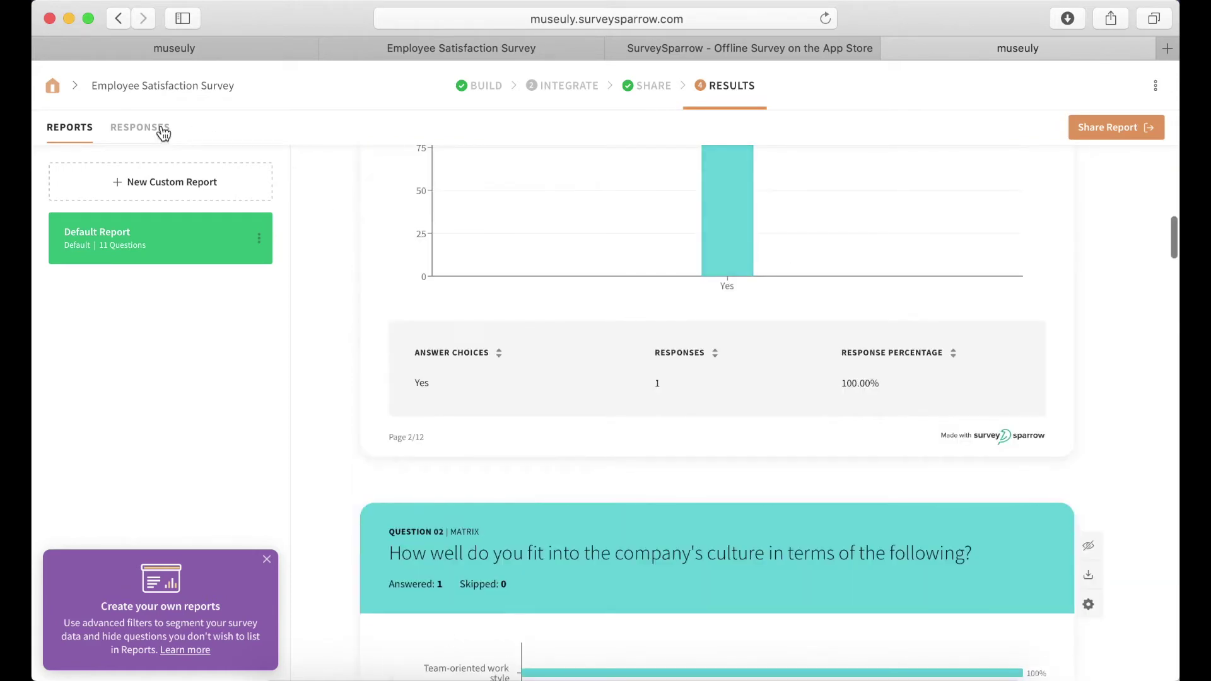
pyautogui.click(161, 130)
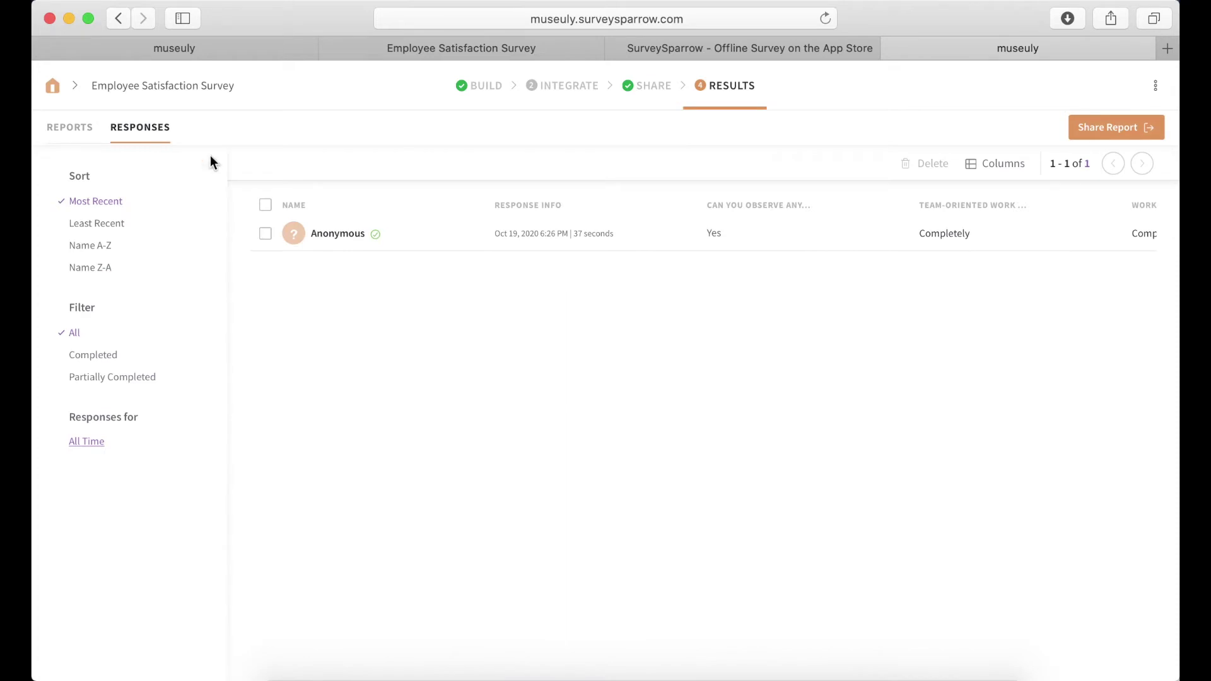
pyautogui.click(62, 129)
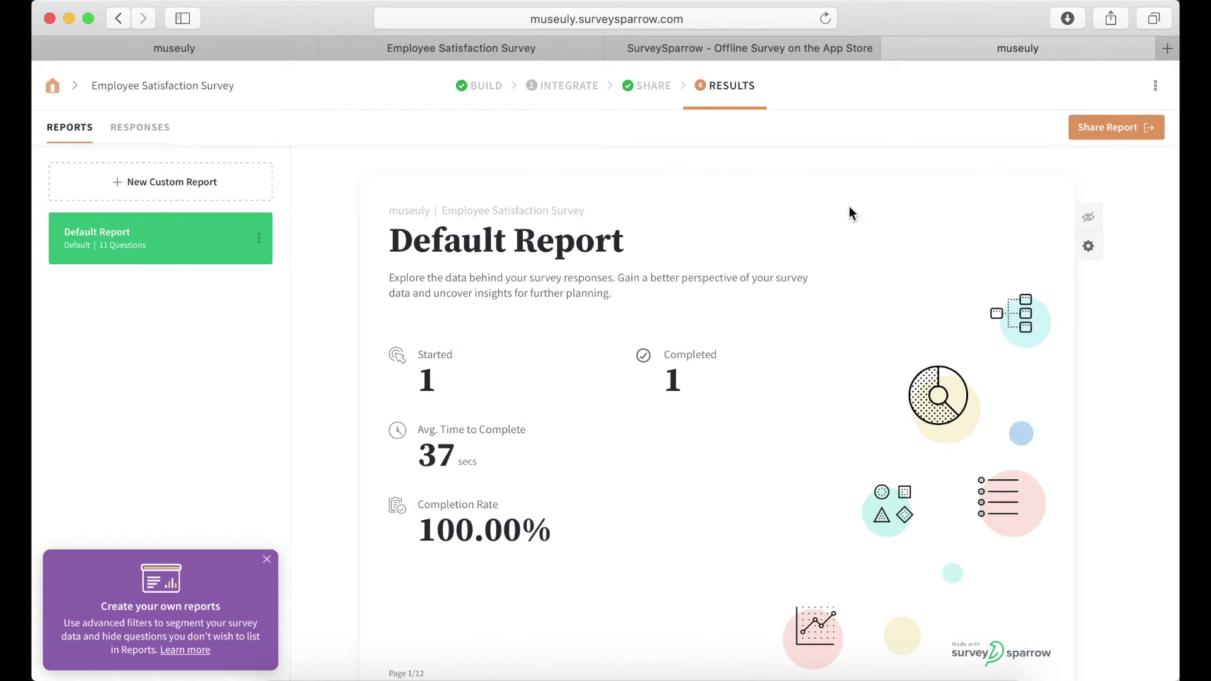
pyautogui.click(1115, 128)
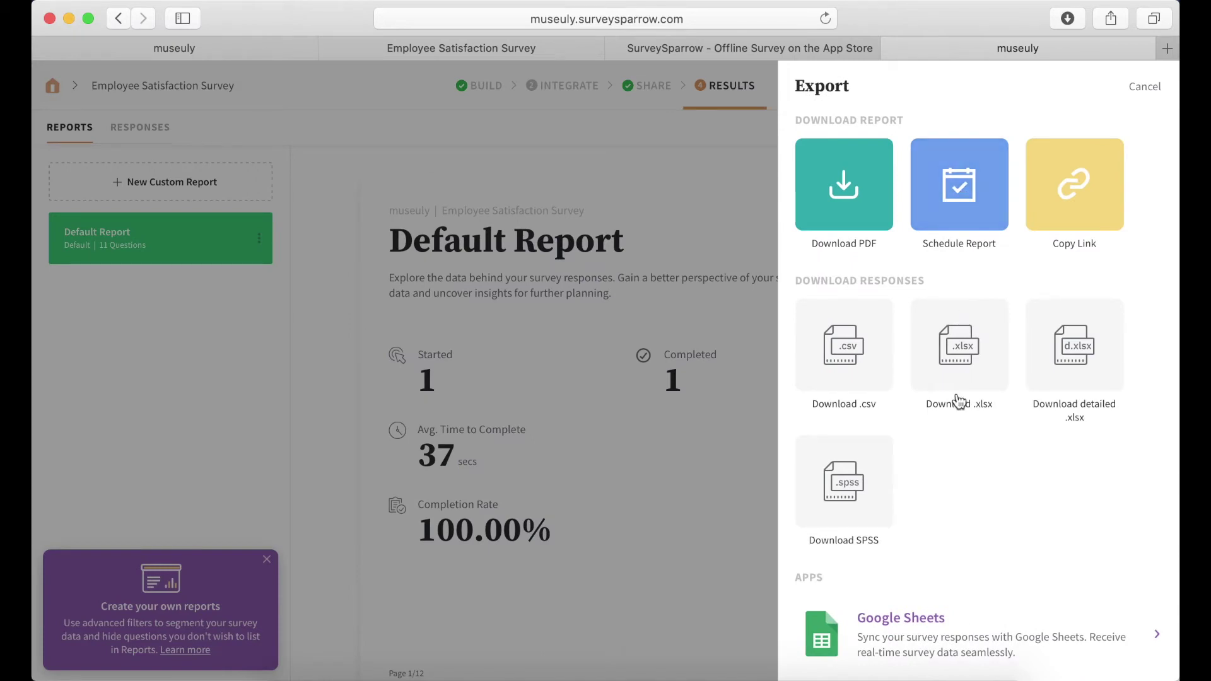
# - Dismiss the export panel and go back to the dashboard, which now lists seven surveys
pyautogui.scroll(-1, 958, 401)
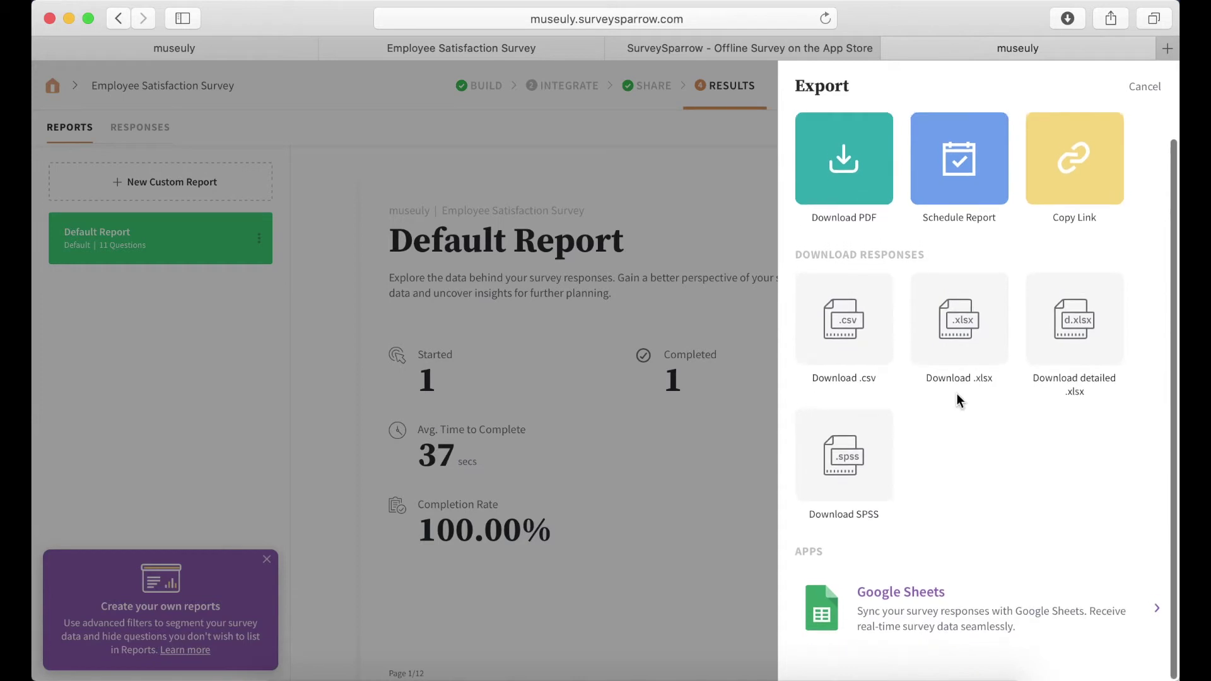
pyautogui.scroll(1, 956, 402)
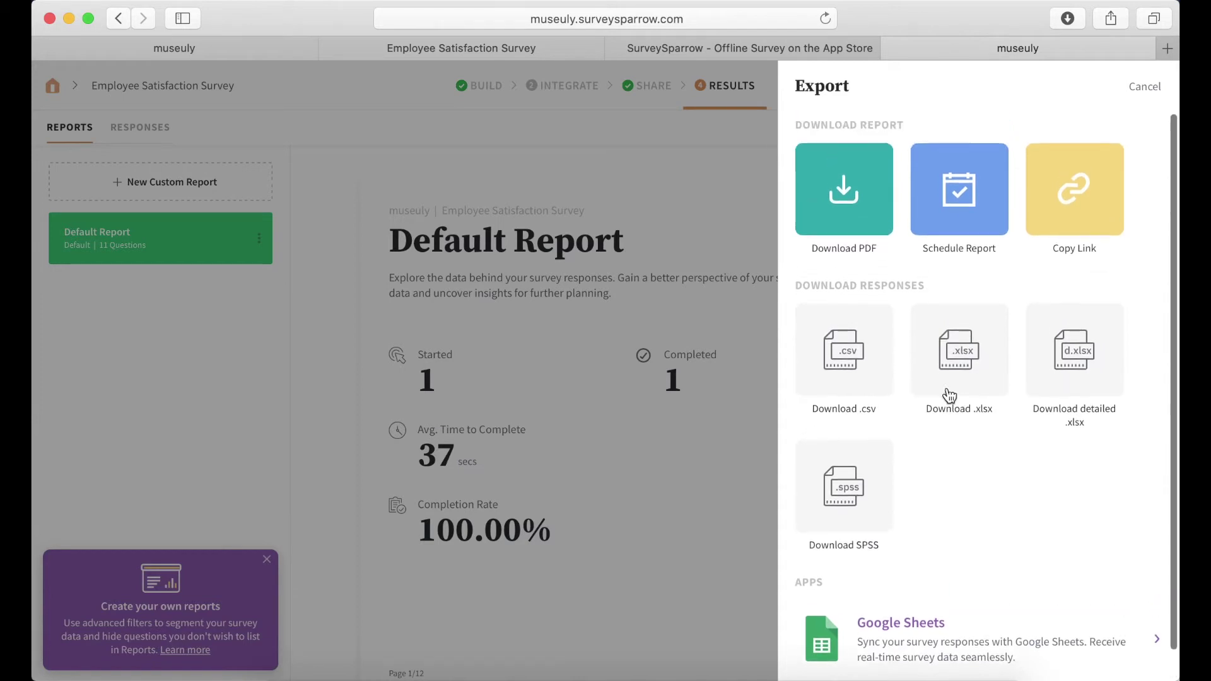
pyautogui.click(705, 241)
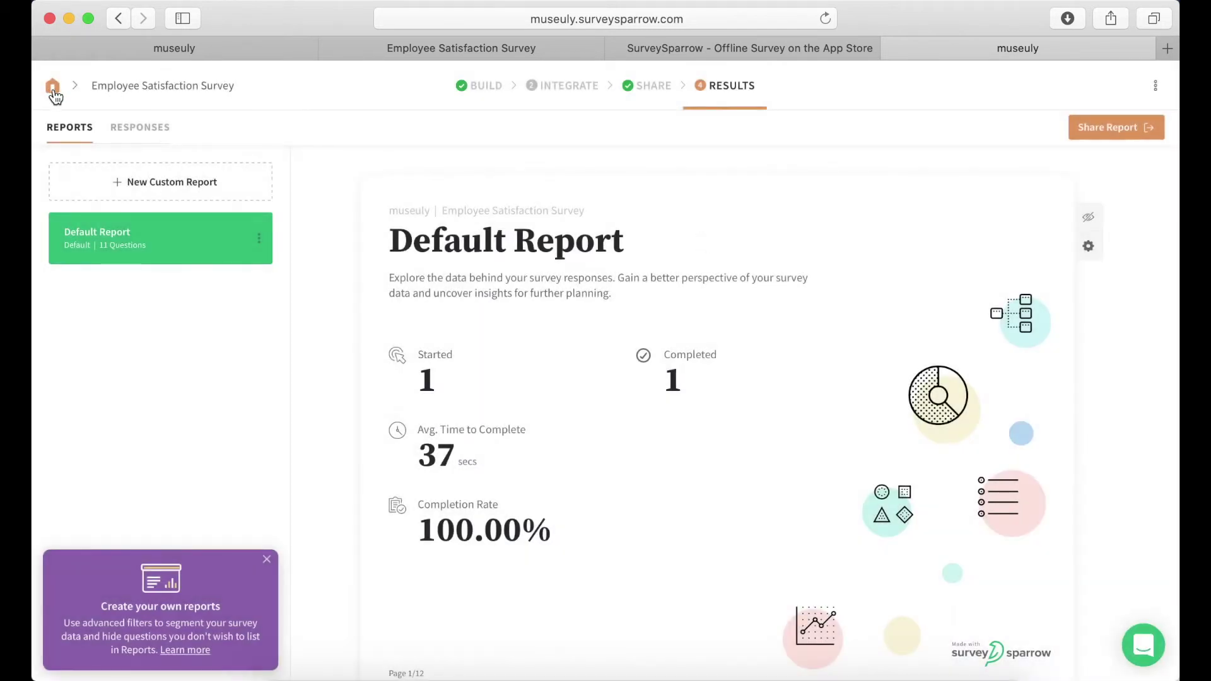
pyautogui.click(53, 88)
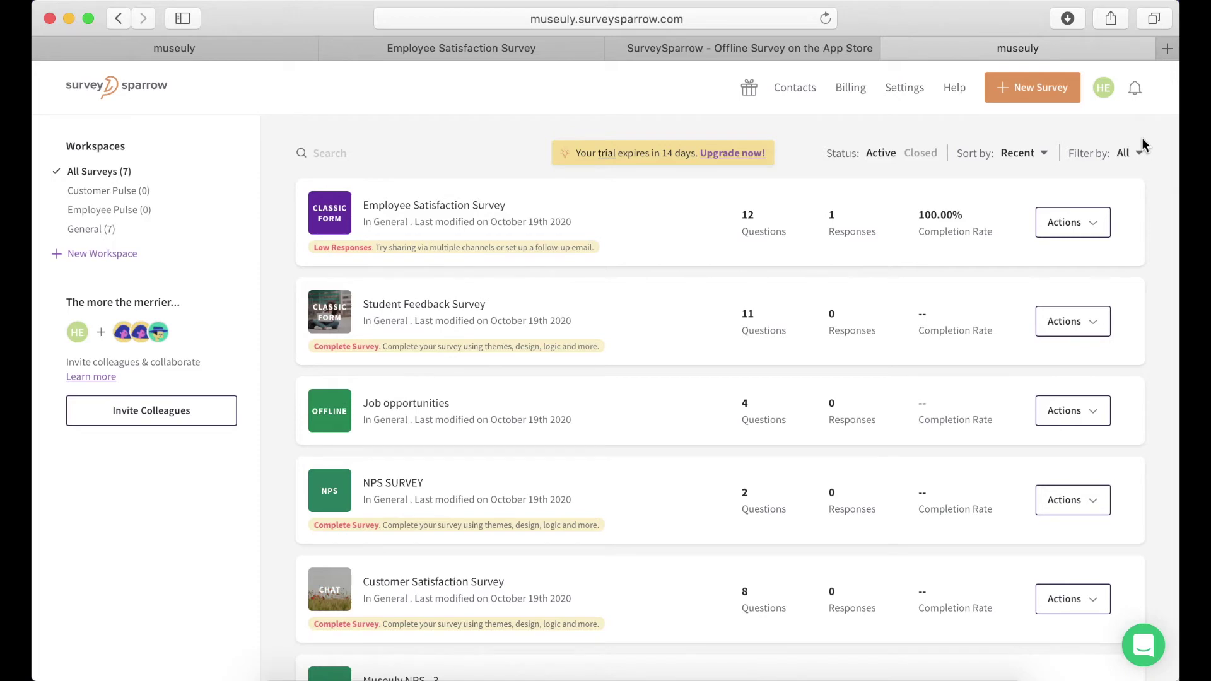
# - Start a new Chat Survey and preview the Customer Satisfaction template from the chat template gallery
pyautogui.click(1034, 99)
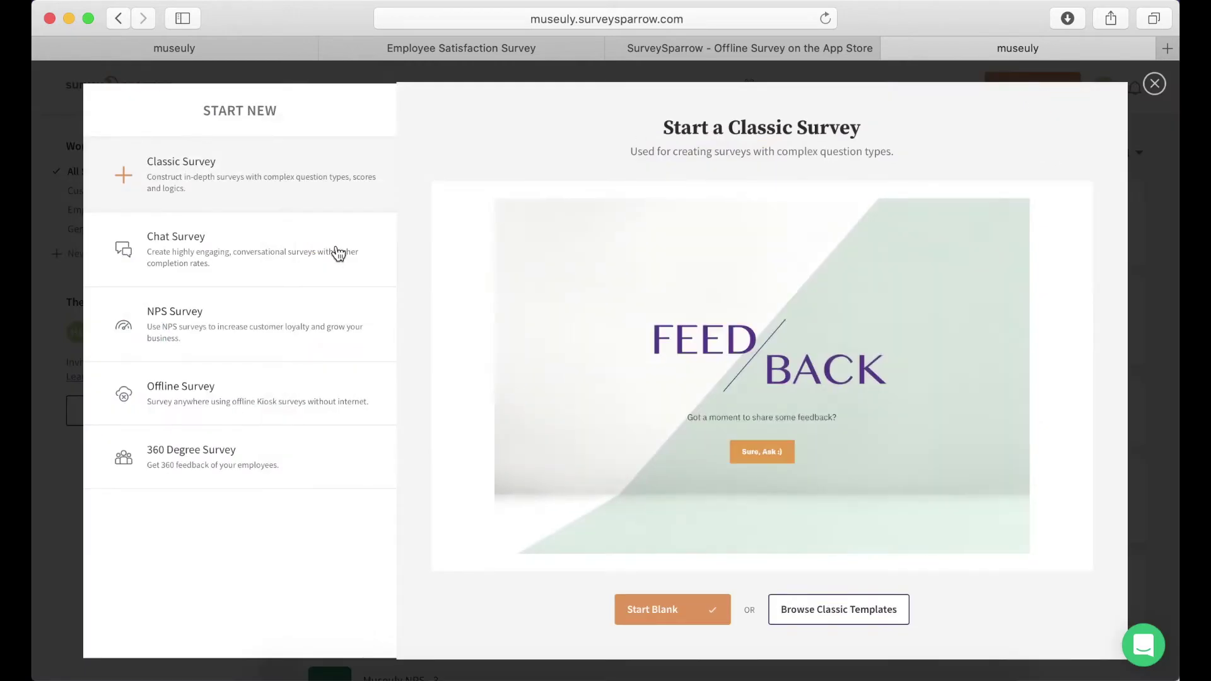
pyautogui.click(235, 254)
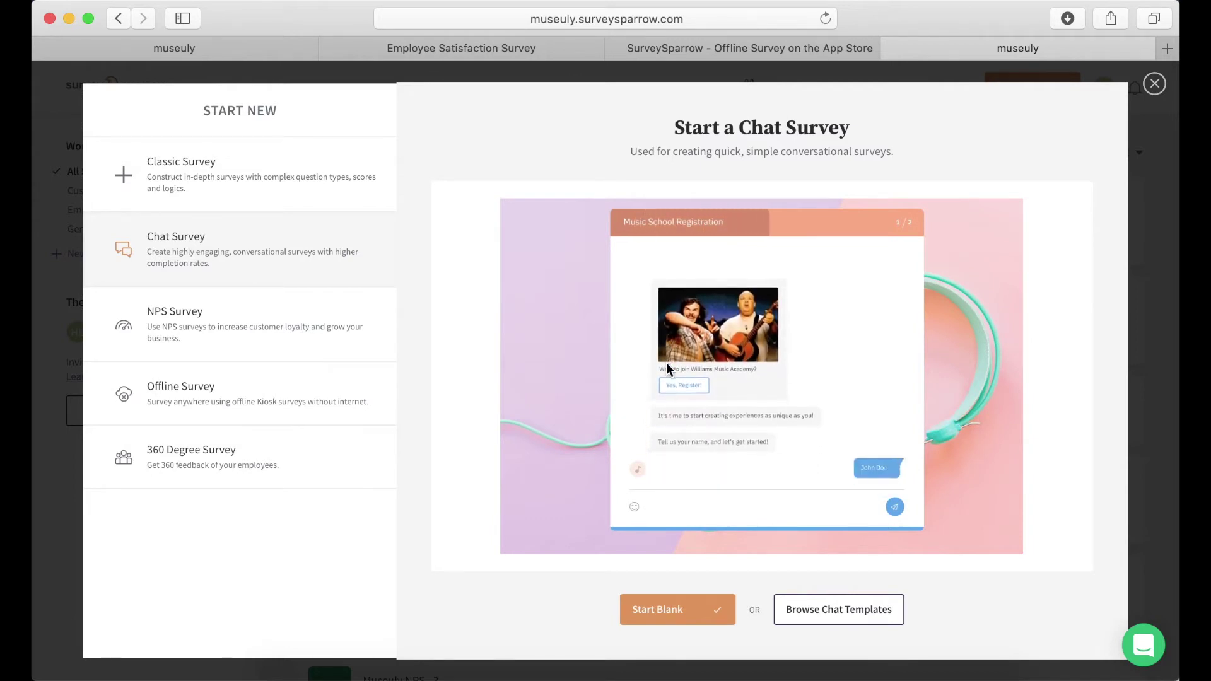
pyautogui.click(833, 612)
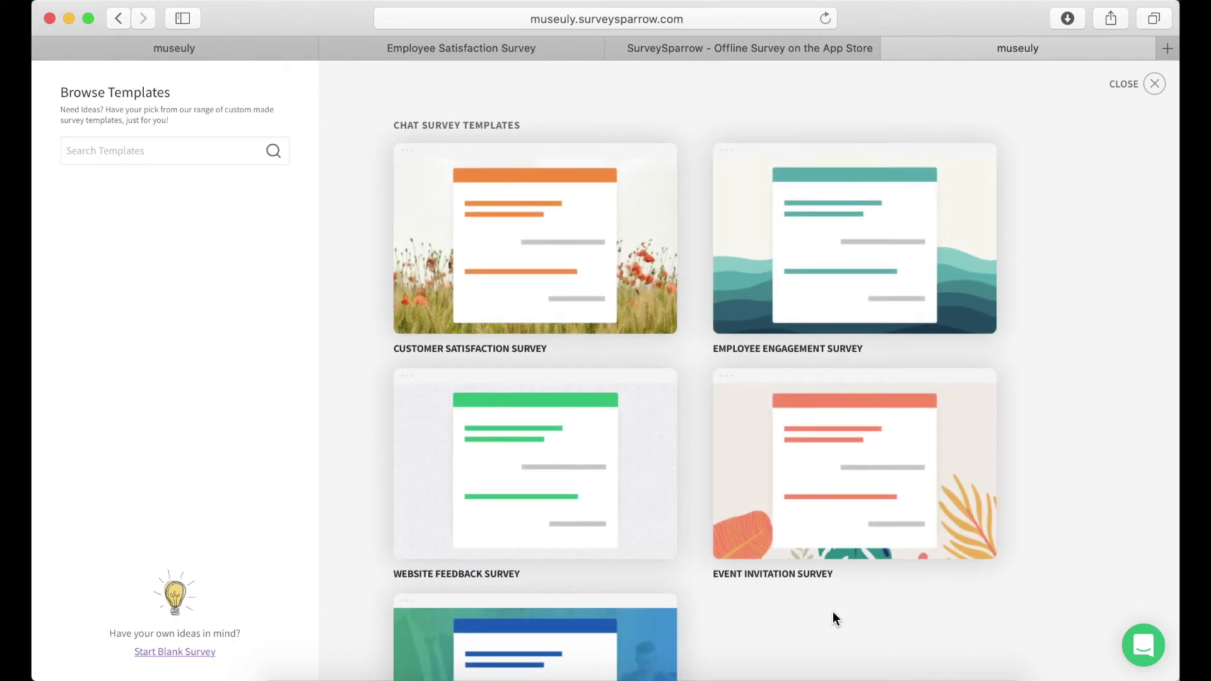
pyautogui.click(559, 238)
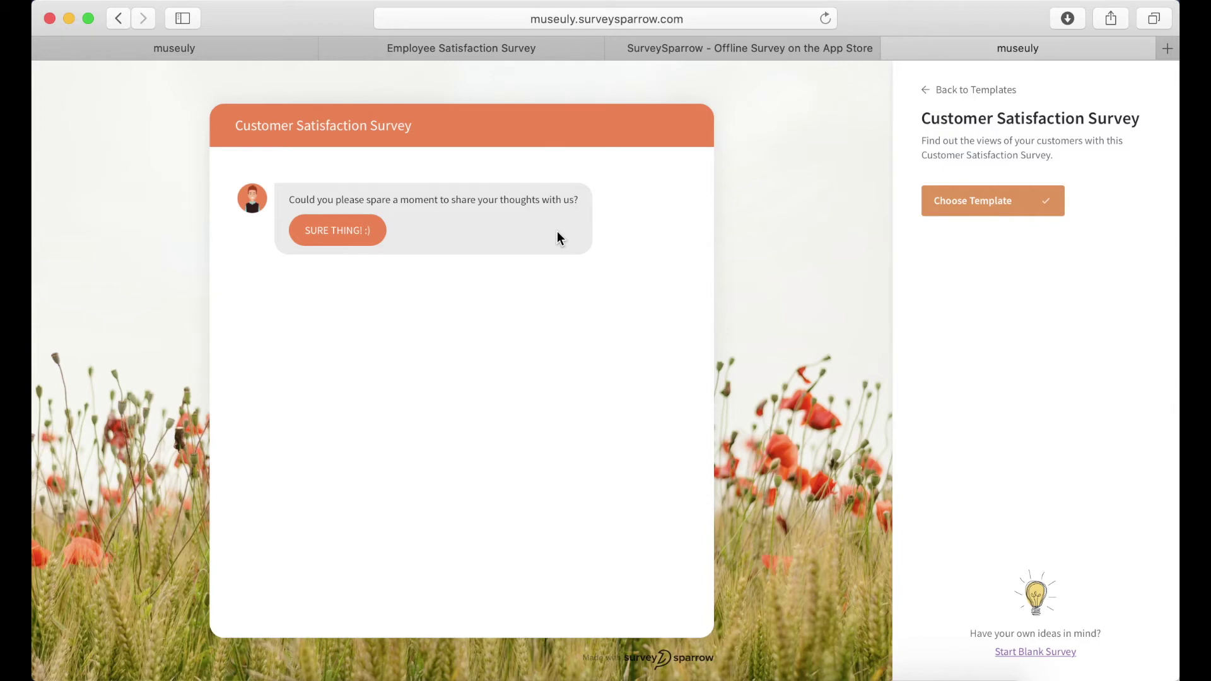
# - Answer the template preview with Value for money, 4 stars, and support score 8, then choose the template
pyautogui.click(332, 235)
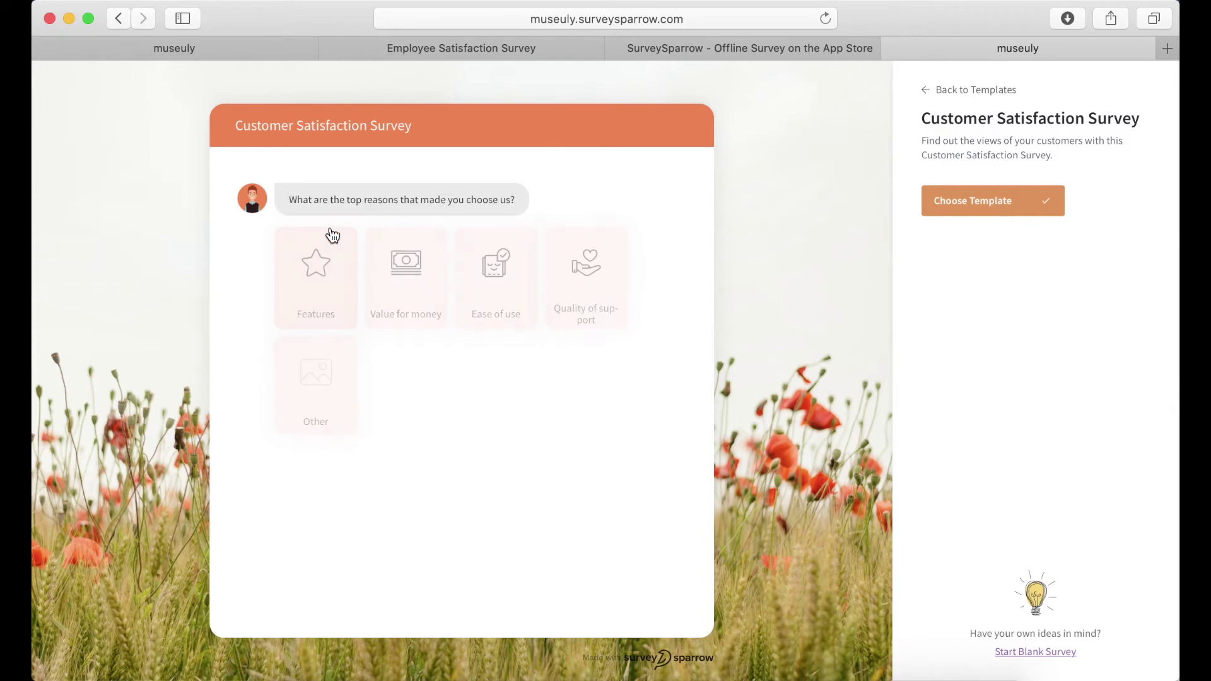
pyautogui.click(387, 304)
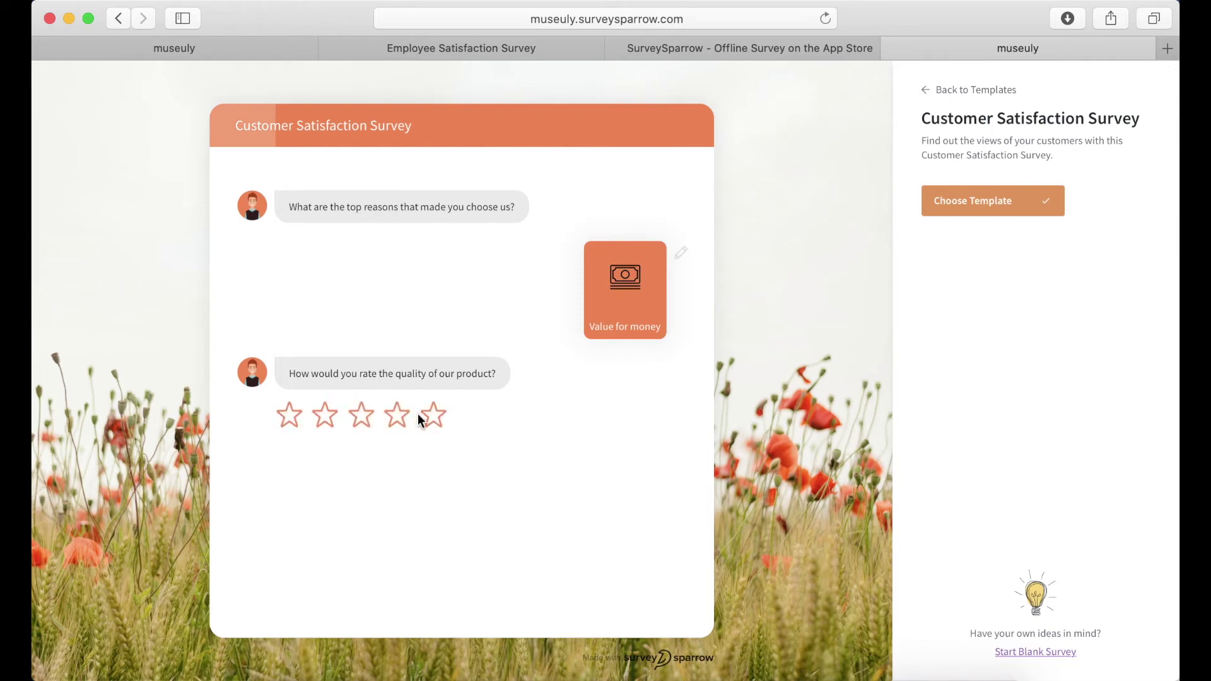
pyautogui.click(404, 420)
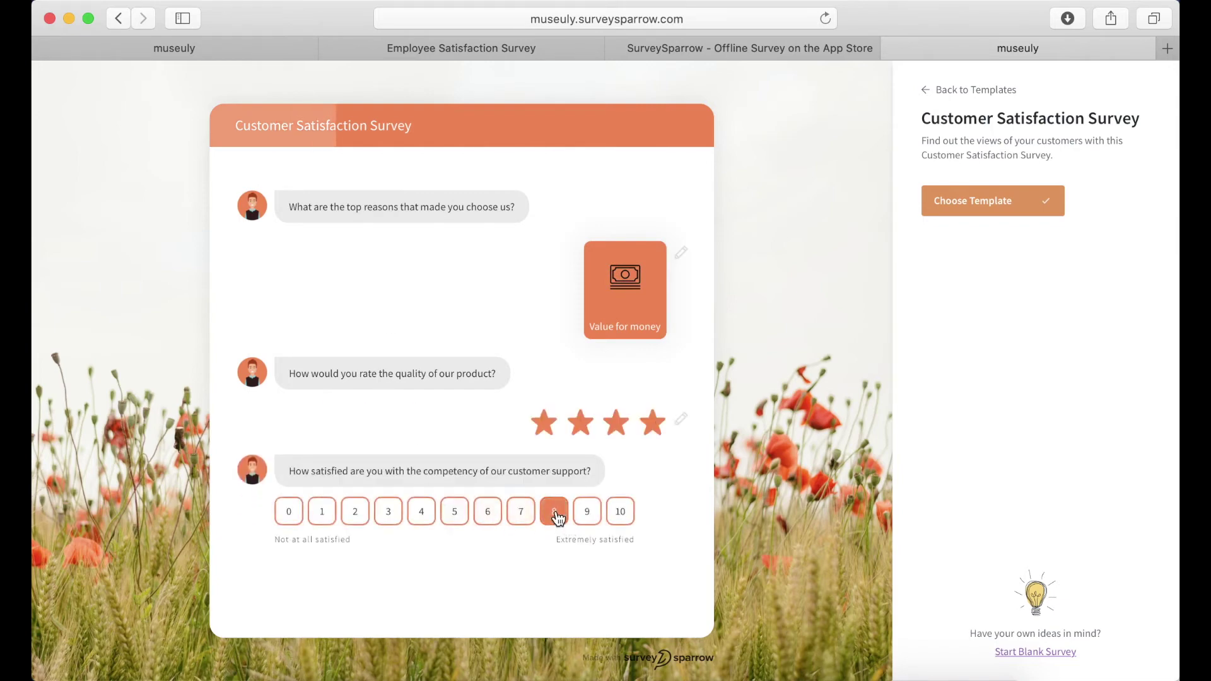
pyautogui.click(554, 513)
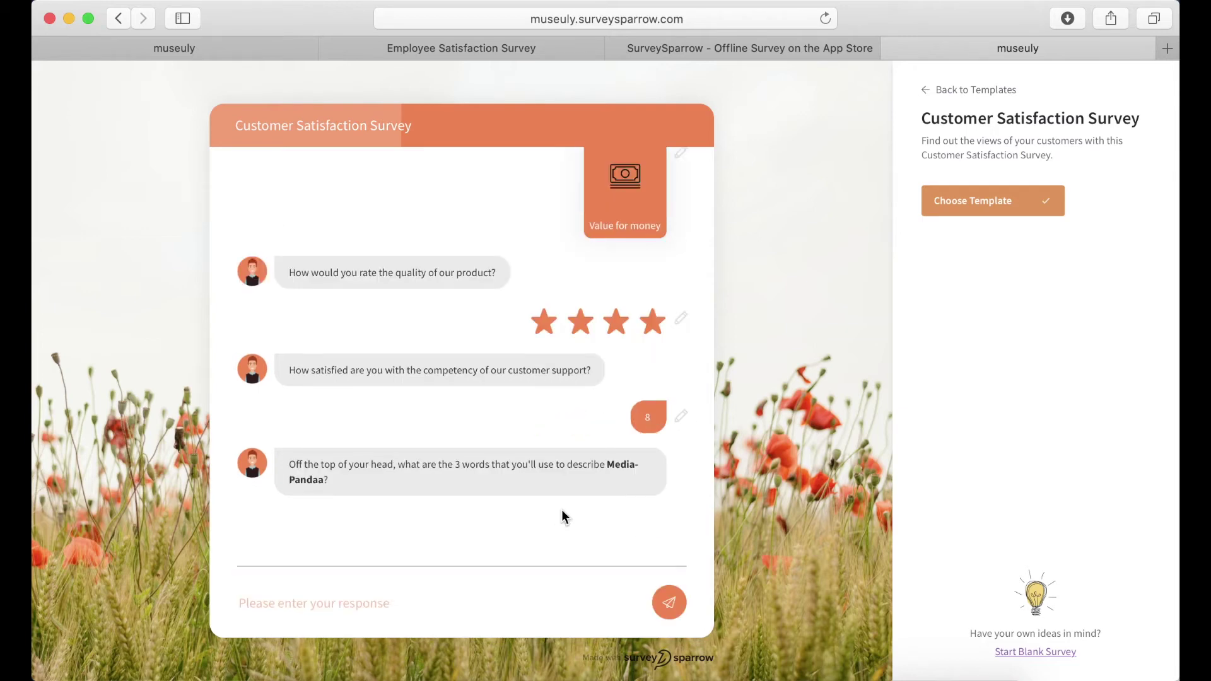
pyautogui.click(1010, 202)
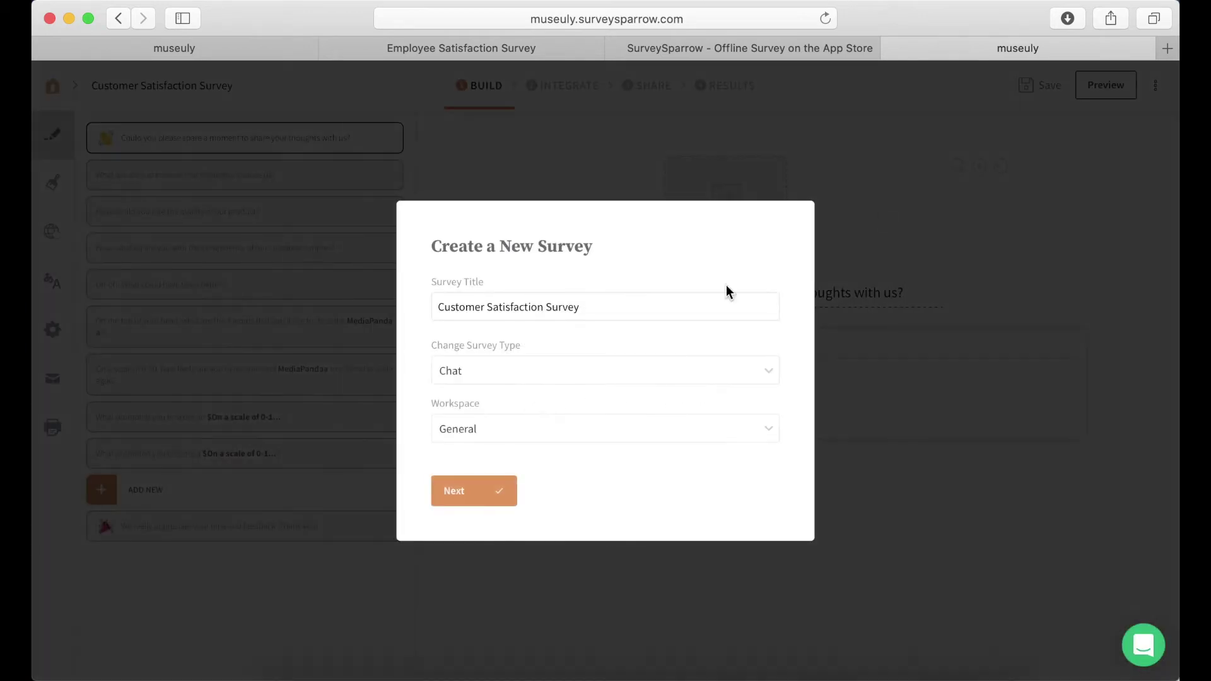
# - Create the Customer Satisfaction chat survey in General, look over its Integrate, Share and Results steps, then go home
pyautogui.click(462, 500)
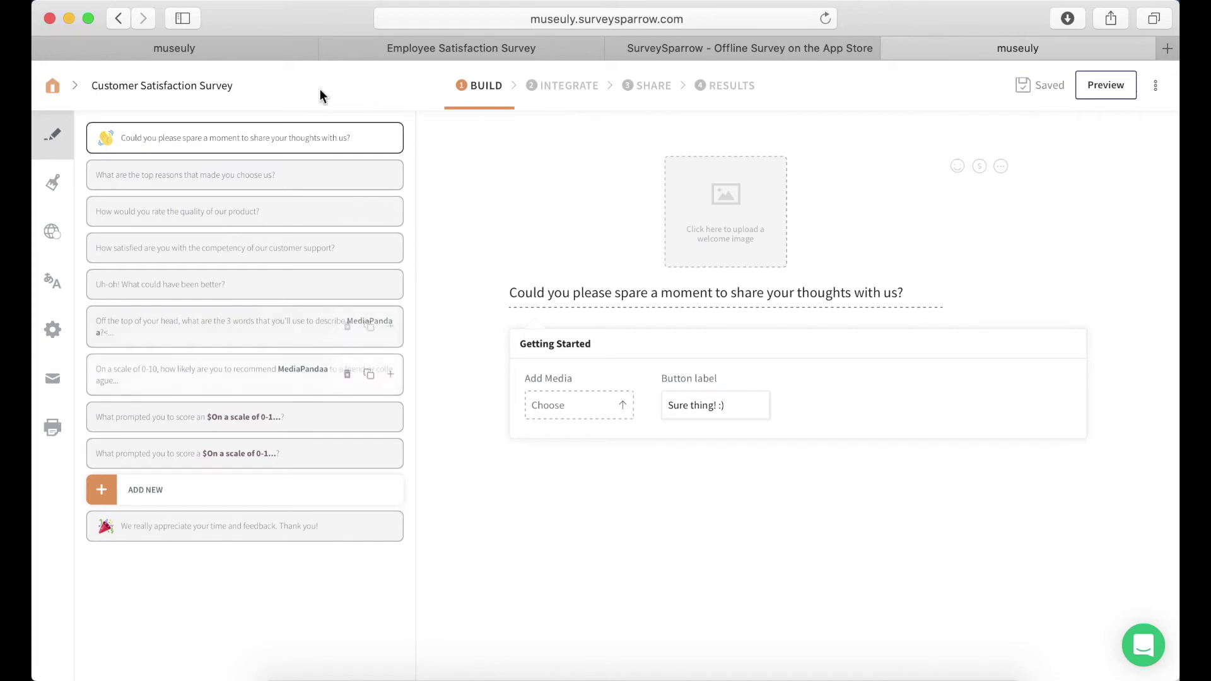
pyautogui.click(574, 93)
pyautogui.scroll(-3, 637, 319)
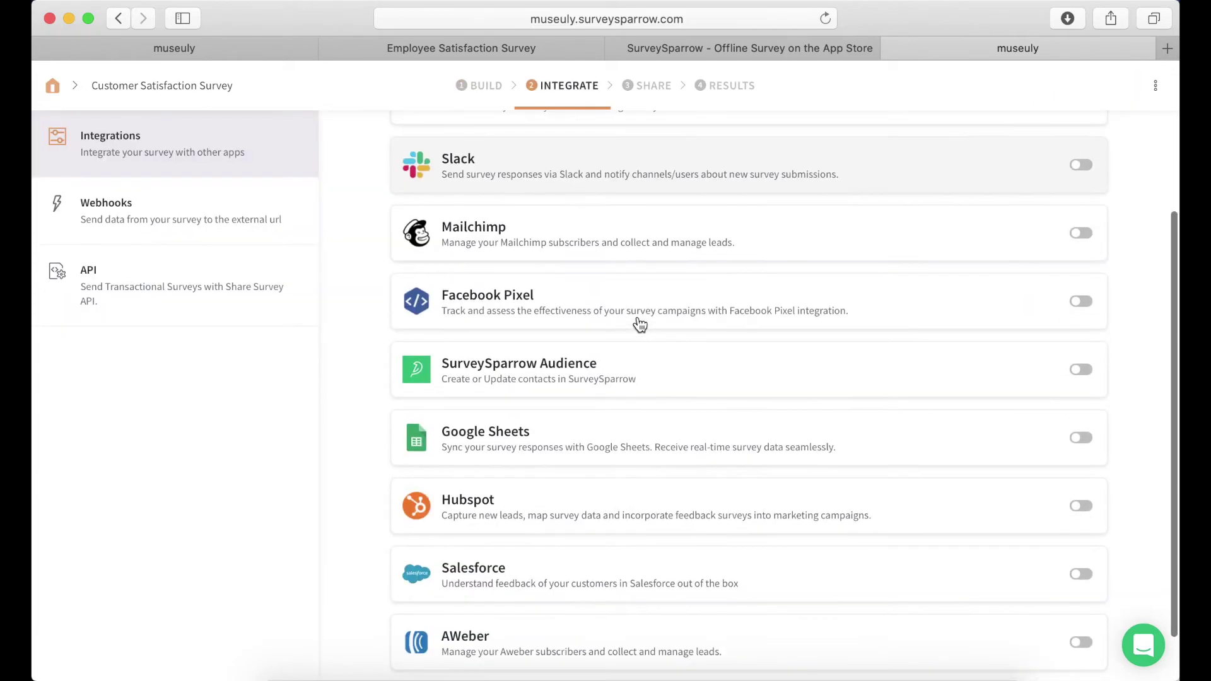
pyautogui.scroll(3, 637, 319)
pyautogui.click(644, 93)
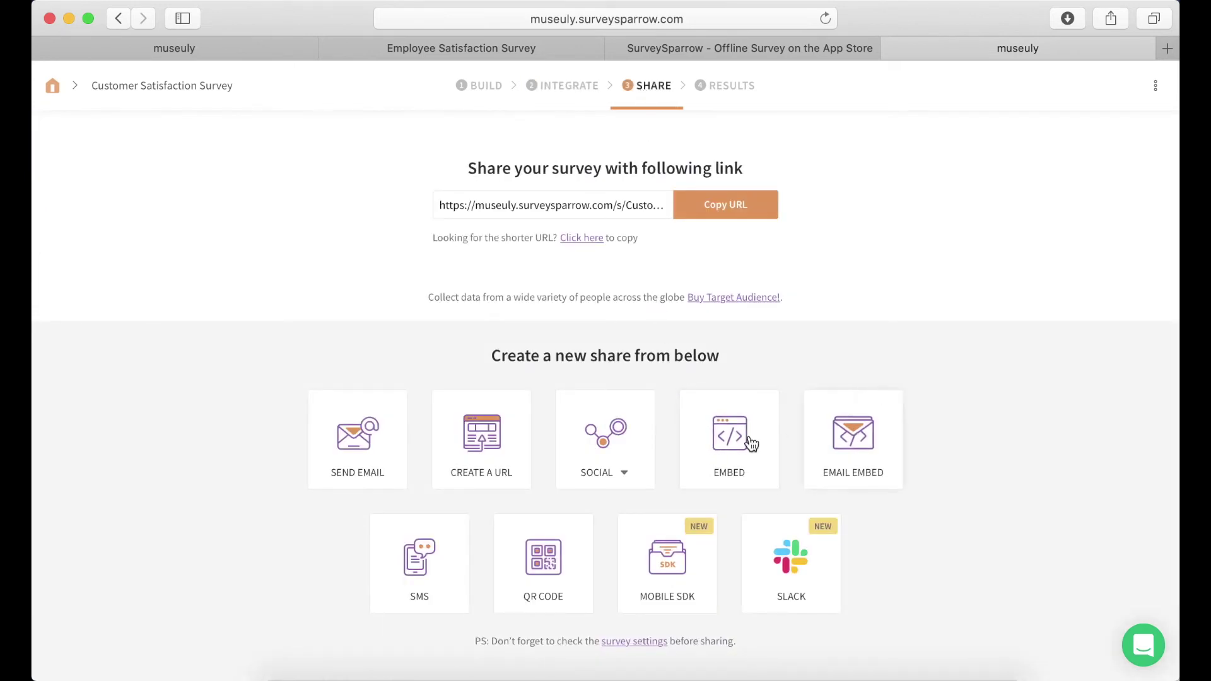
pyautogui.click(728, 86)
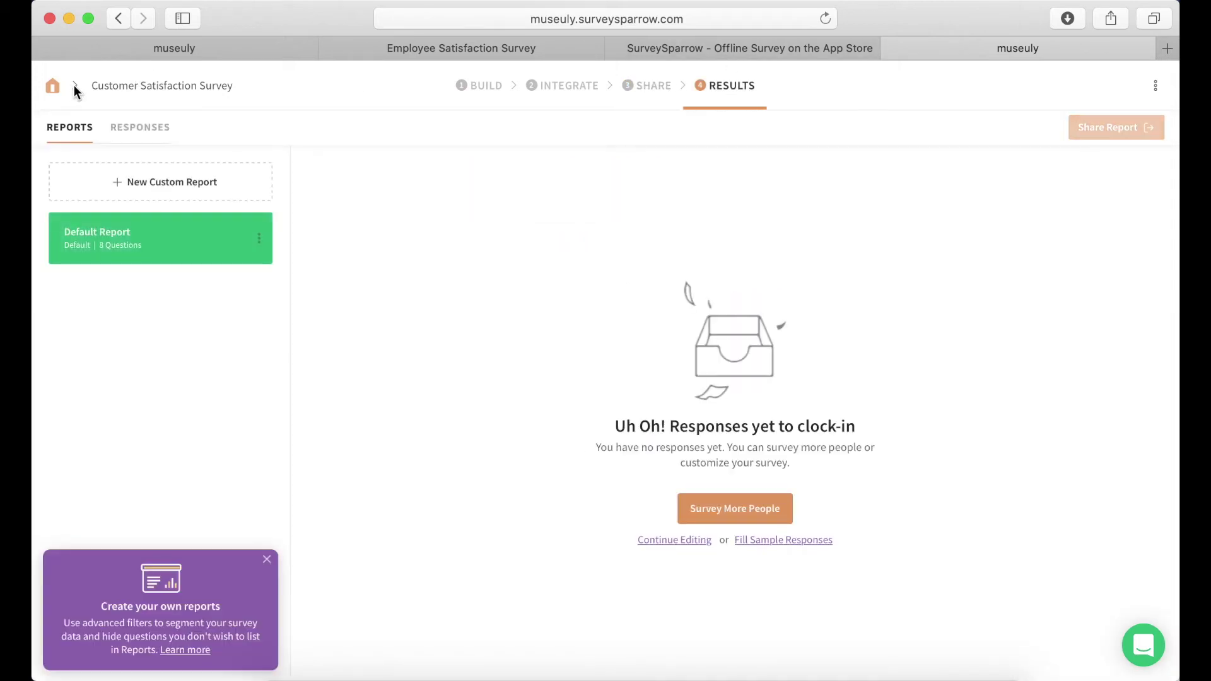
pyautogui.click(52, 86)
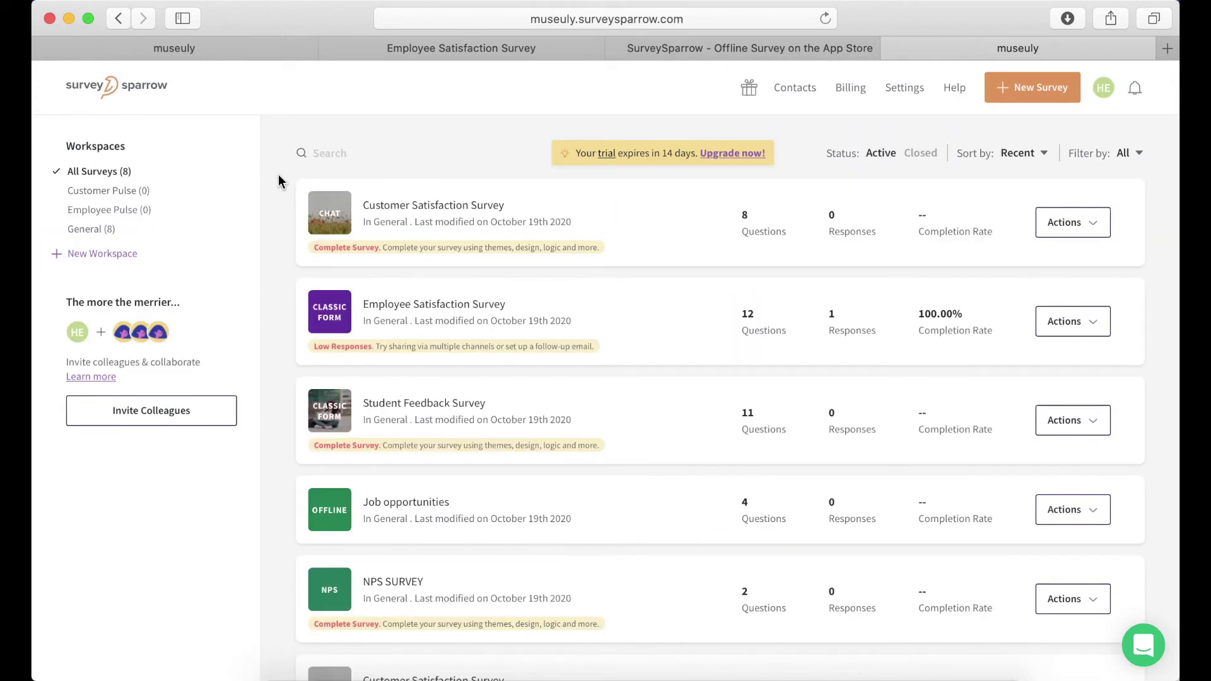
# - Begin a new survey, viewing the NPS type and then picking the Offline kiosk-mode survey
pyautogui.click(1032, 89)
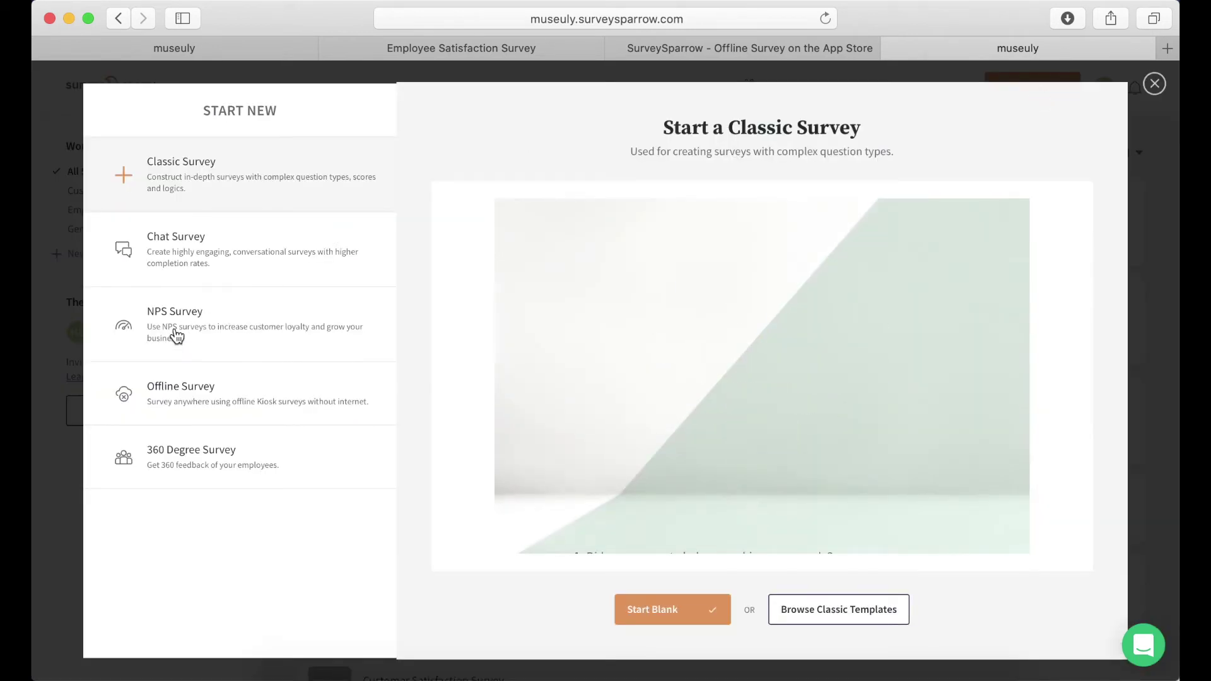
pyautogui.click(175, 335)
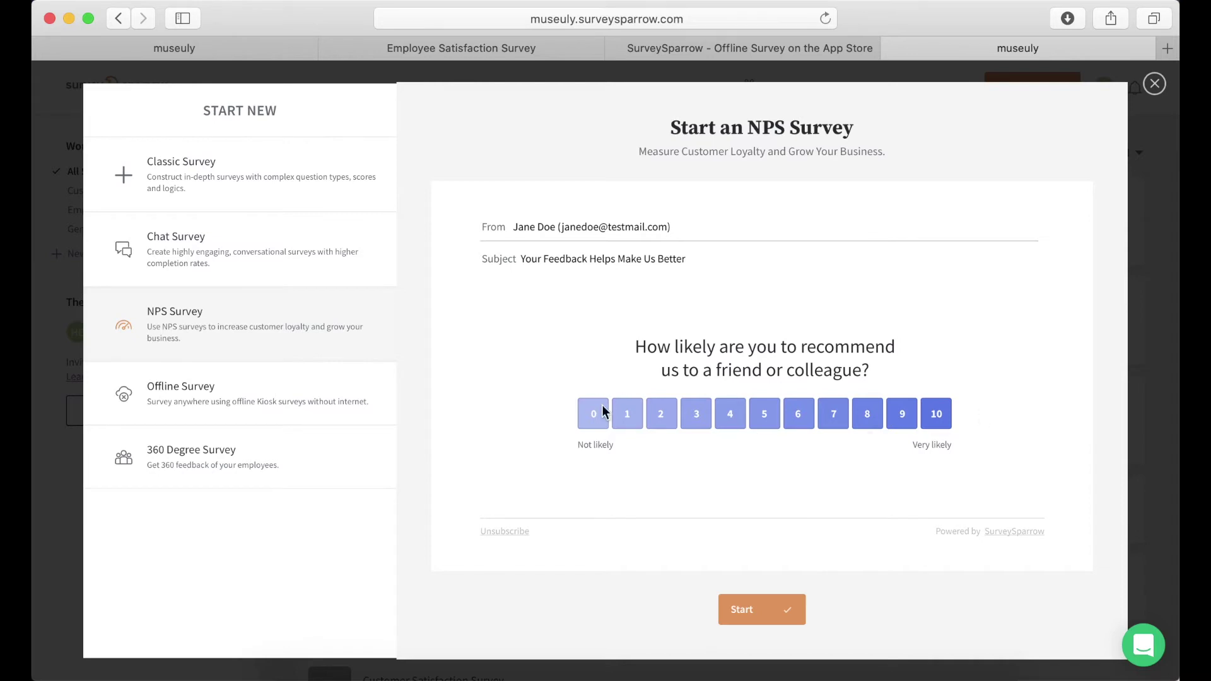
pyautogui.click(212, 409)
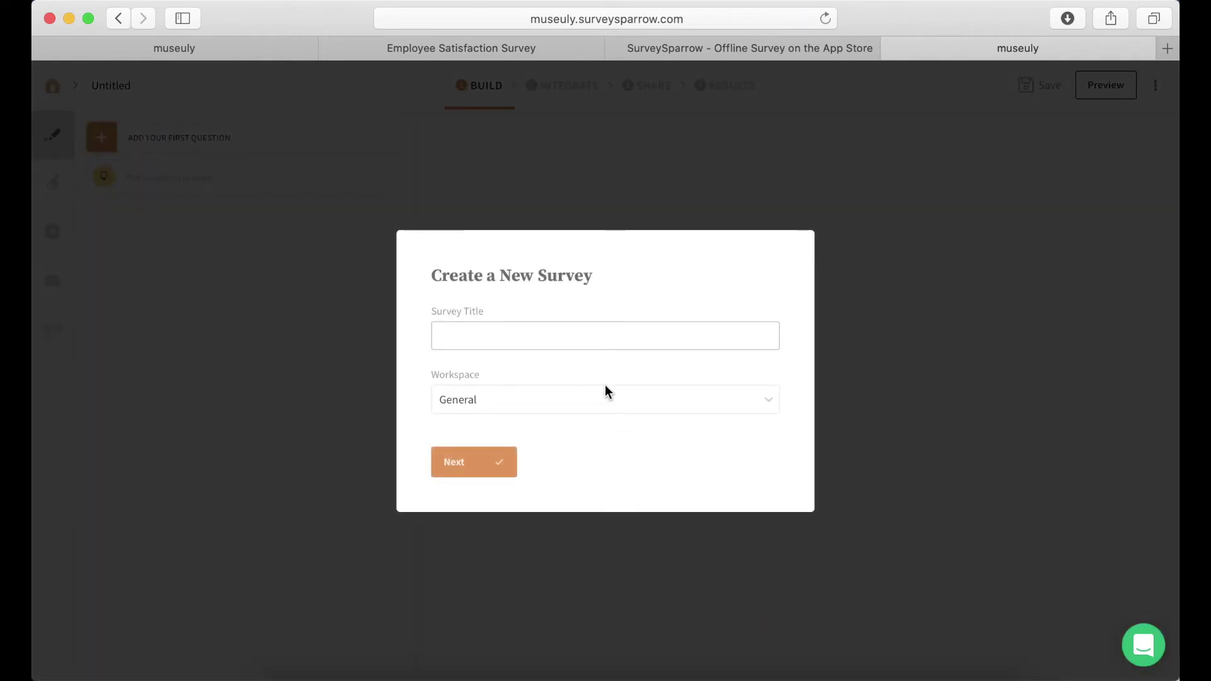
# - Title the new offline survey 'Job fair', confirm it, and return to the dashboard
pyautogui.write('Job fair')
pyautogui.click(498, 461)
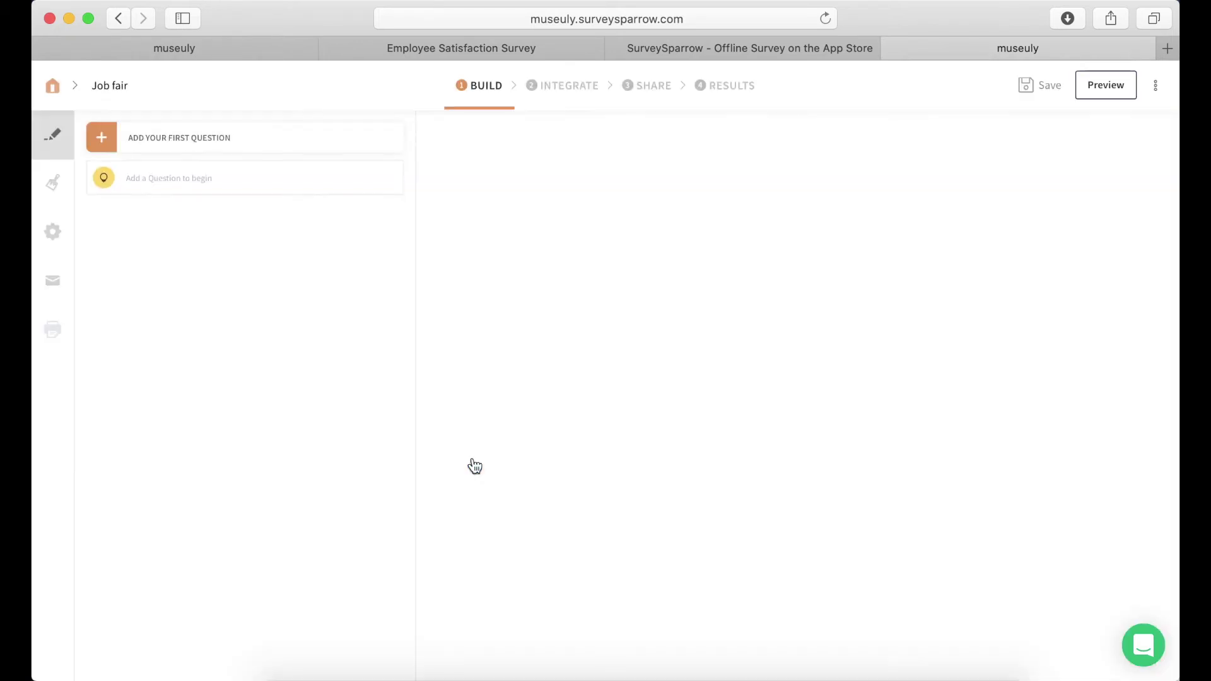
pyautogui.click(53, 85)
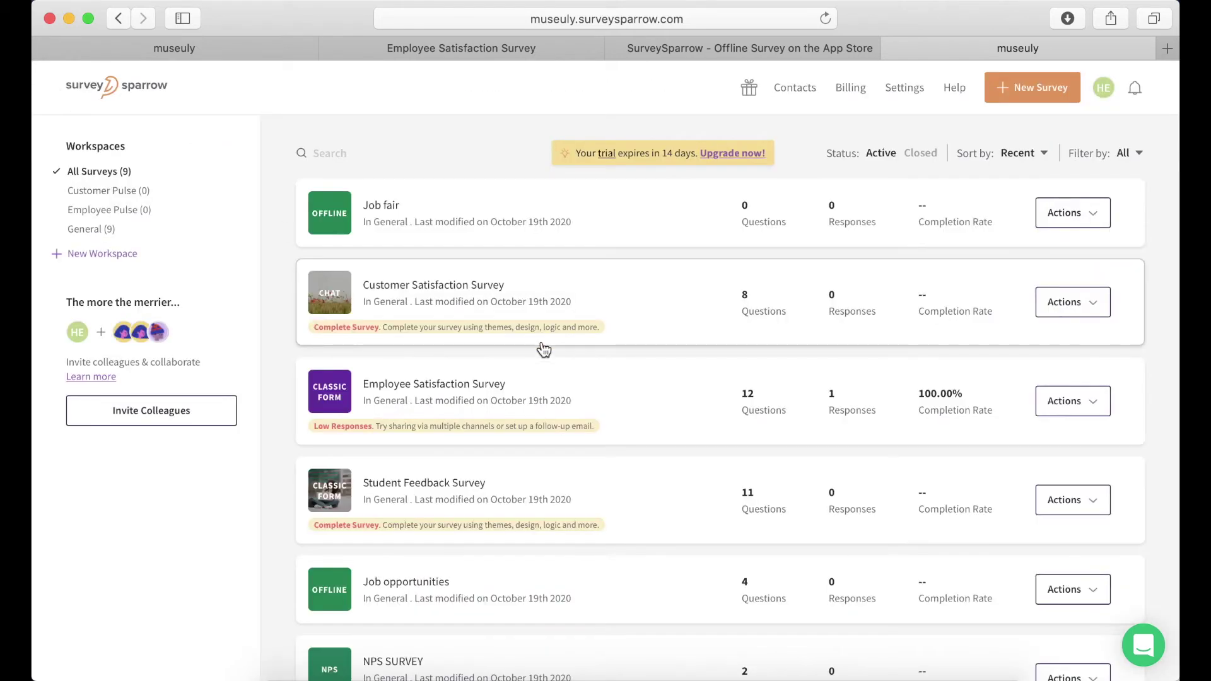
pyautogui.scroll(-2, 543, 348)
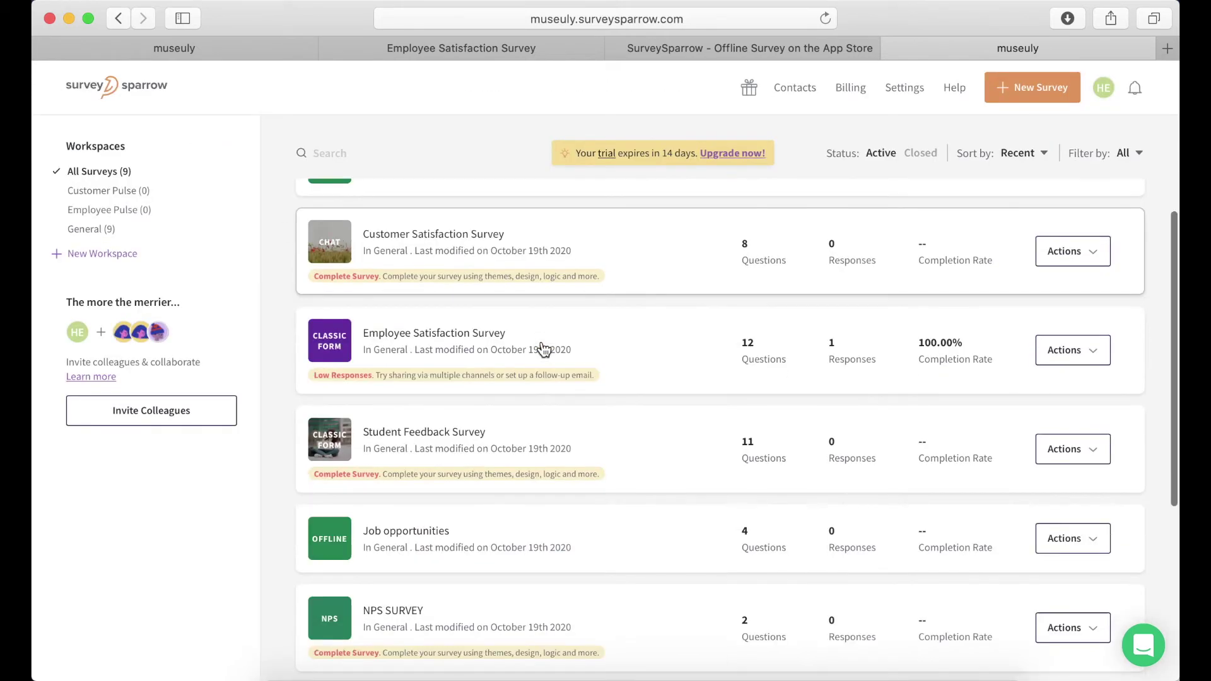
pyautogui.click(473, 542)
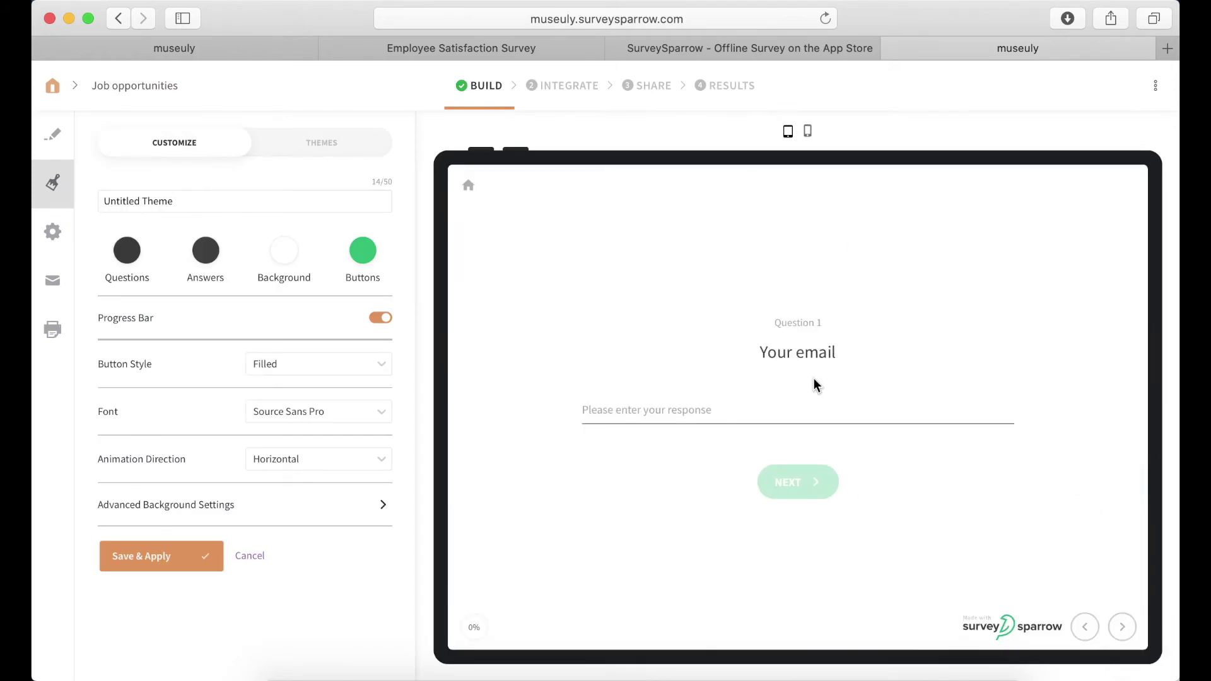
pyautogui.click(795, 413)
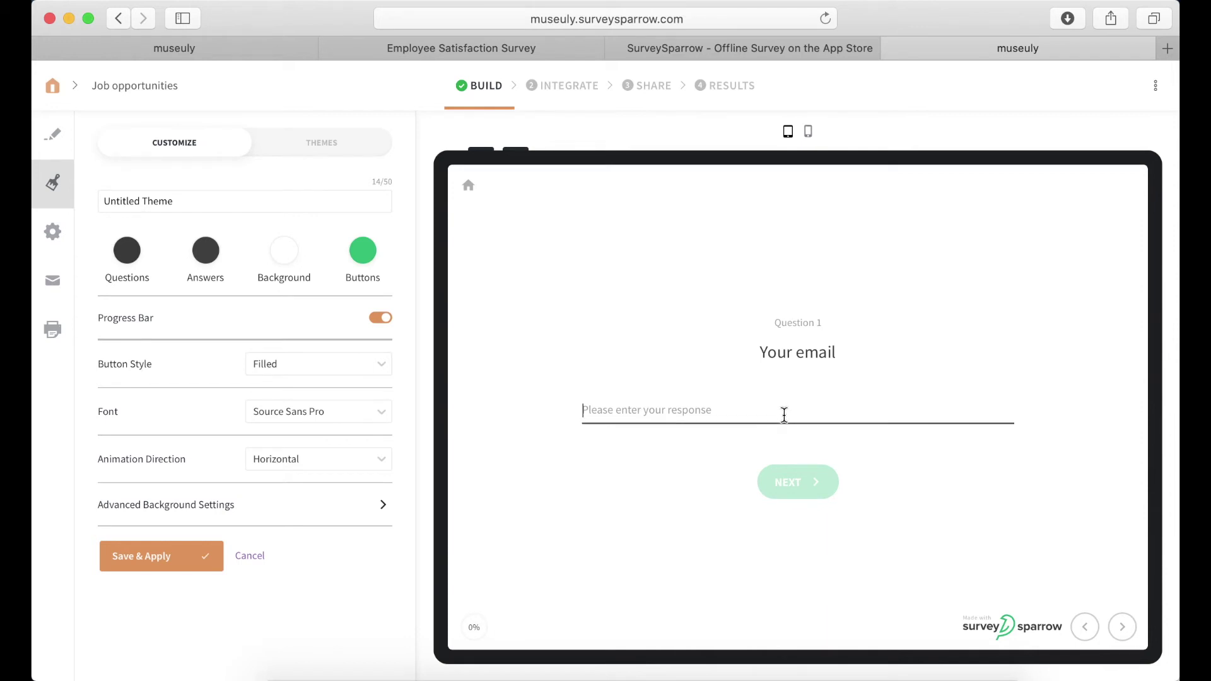
pyautogui.write('tt@tt')
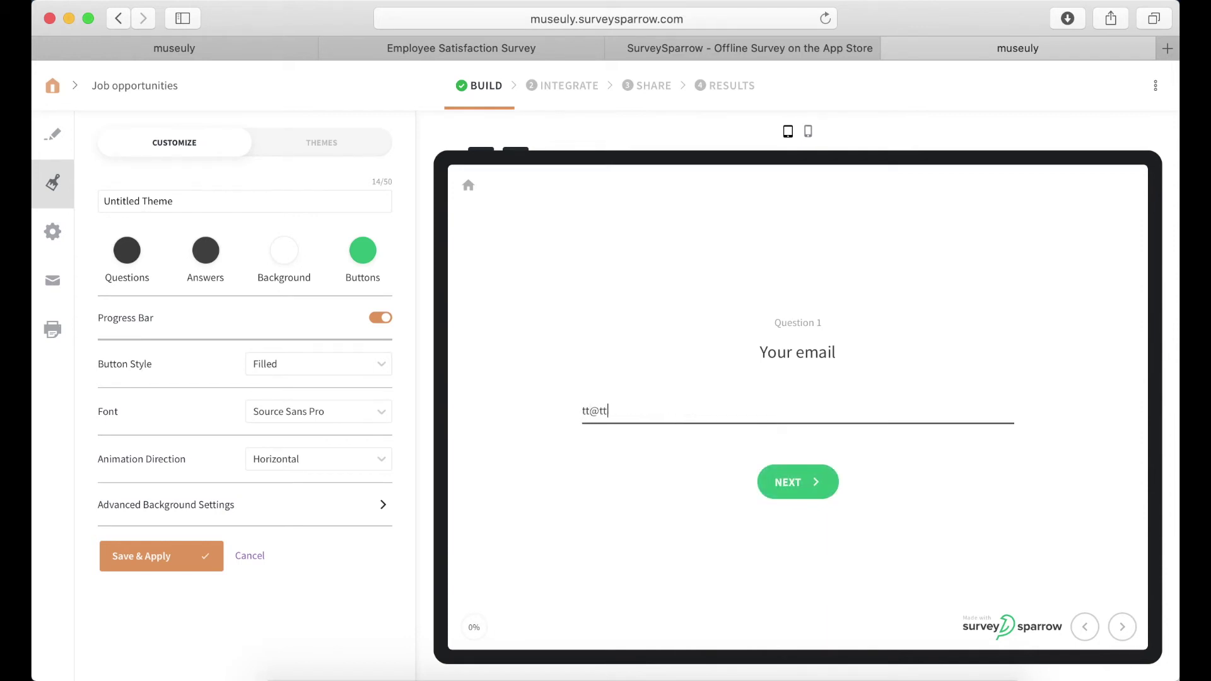
pyautogui.write('.com')
pyautogui.click(803, 485)
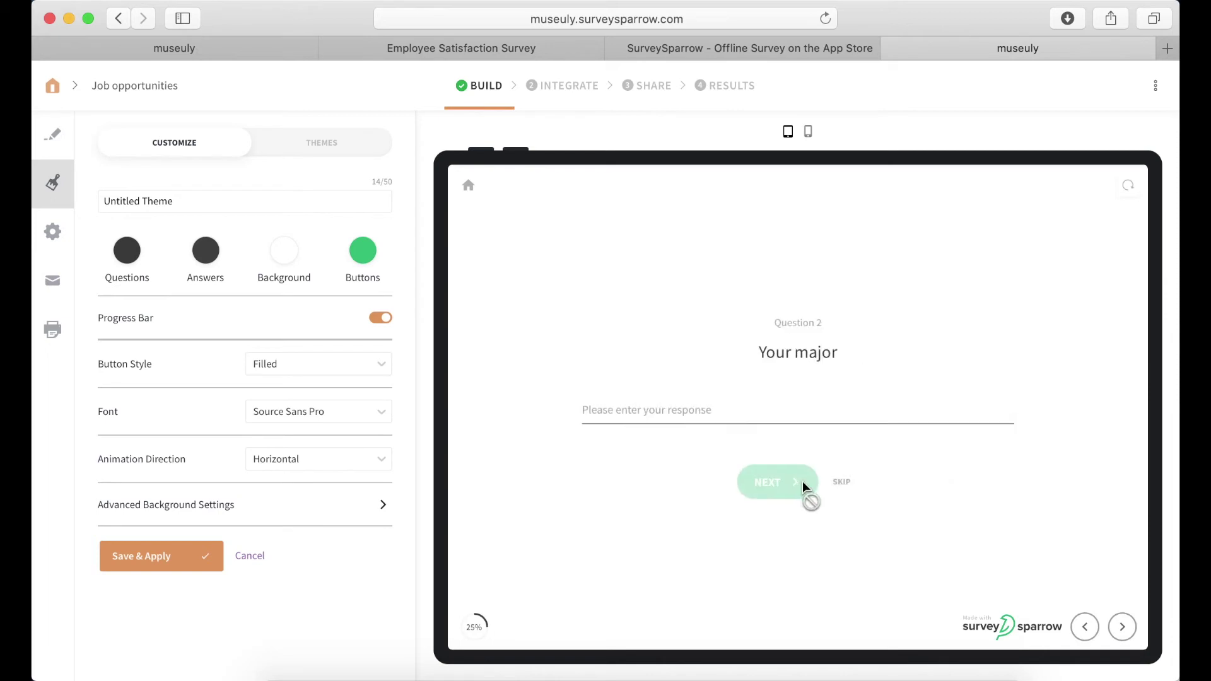
pyautogui.click(740, 415)
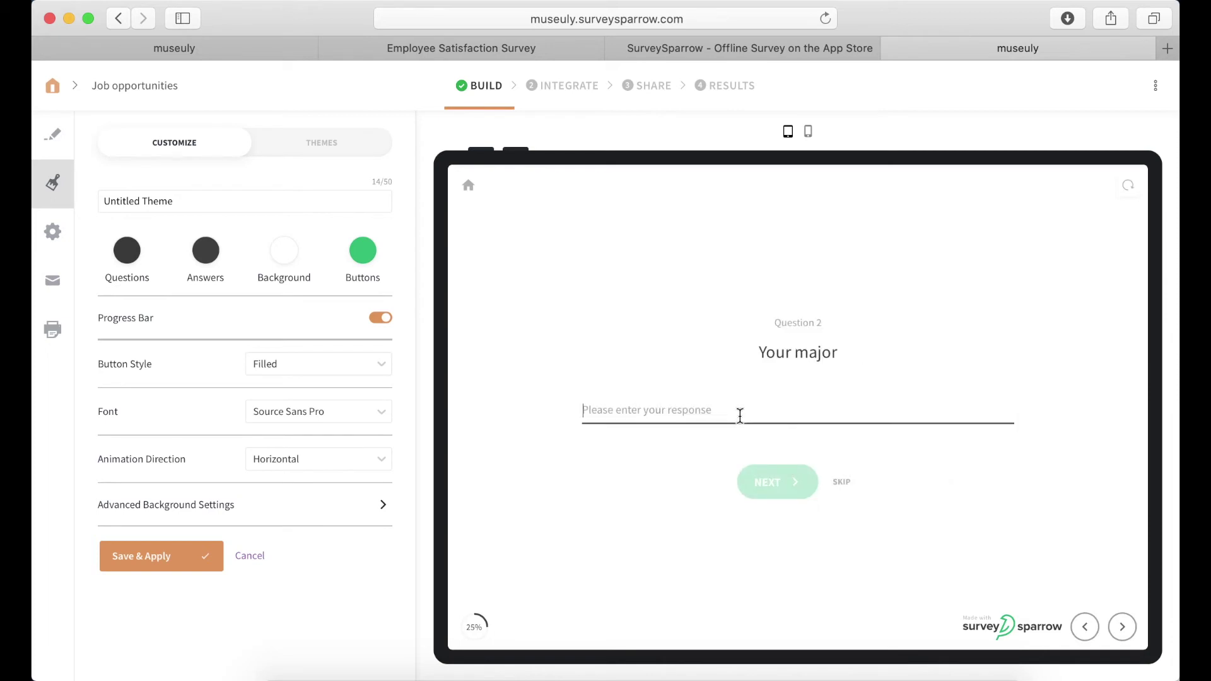
pyautogui.click(843, 485)
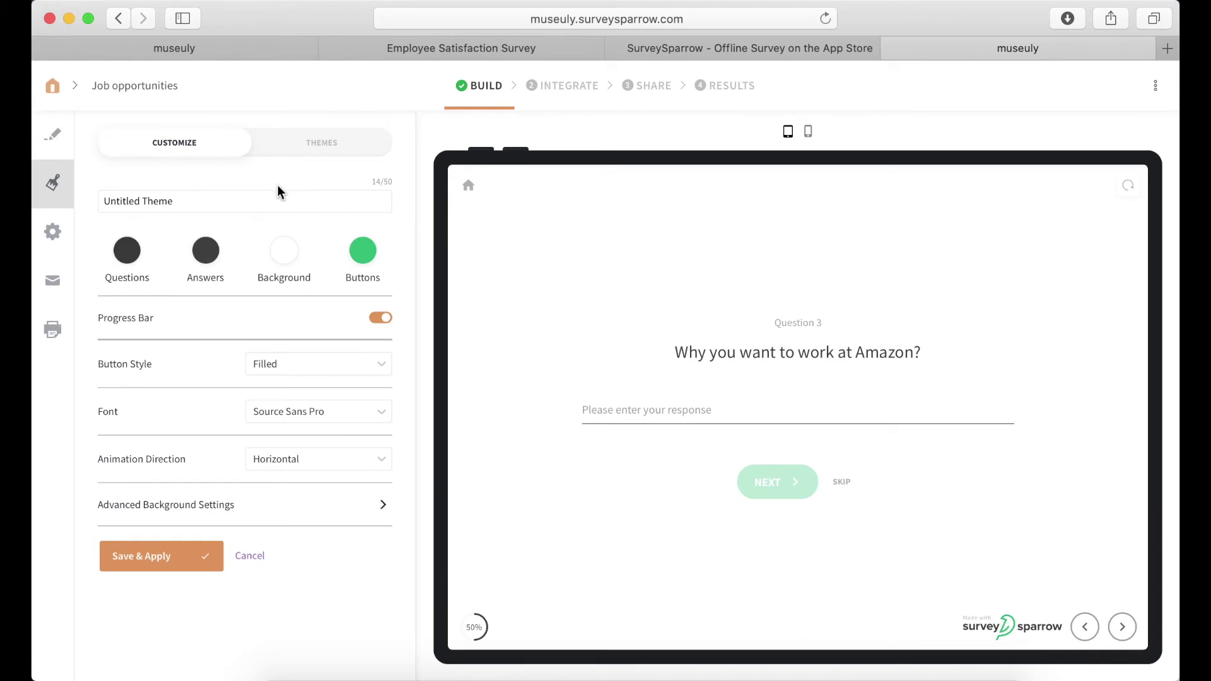
# - Open the account's General settings from the avatar menu and cancel a custom logo upload without changes
pyautogui.click(53, 90)
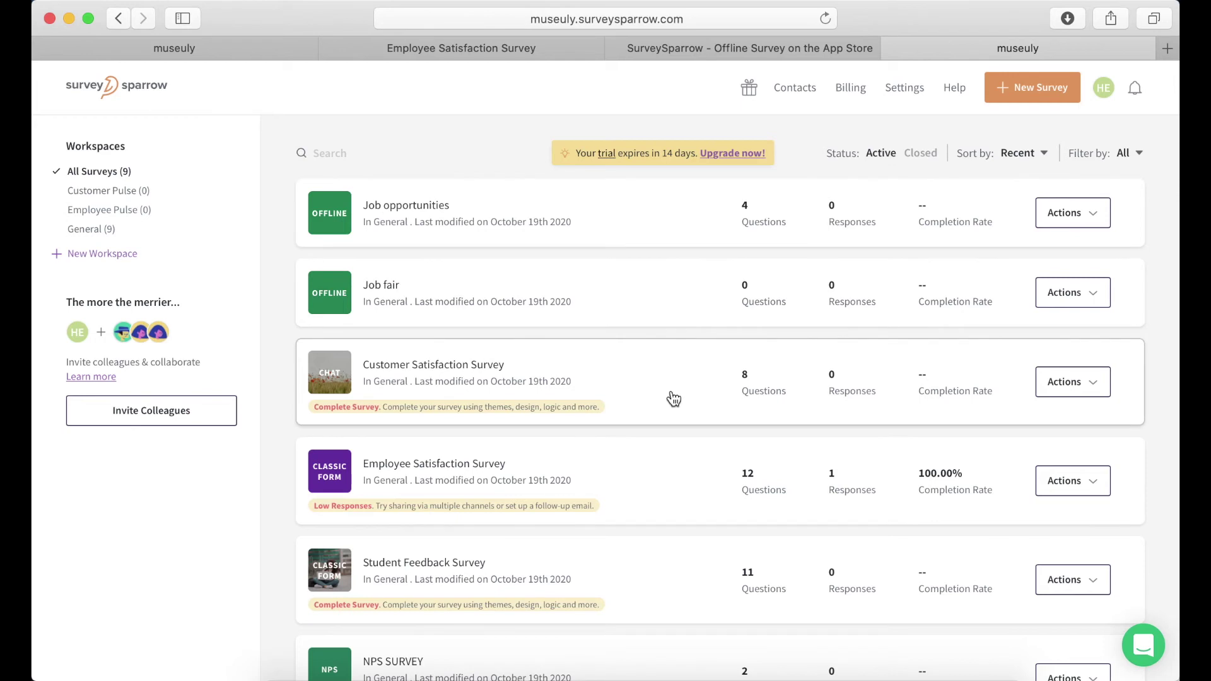
pyautogui.click(1102, 96)
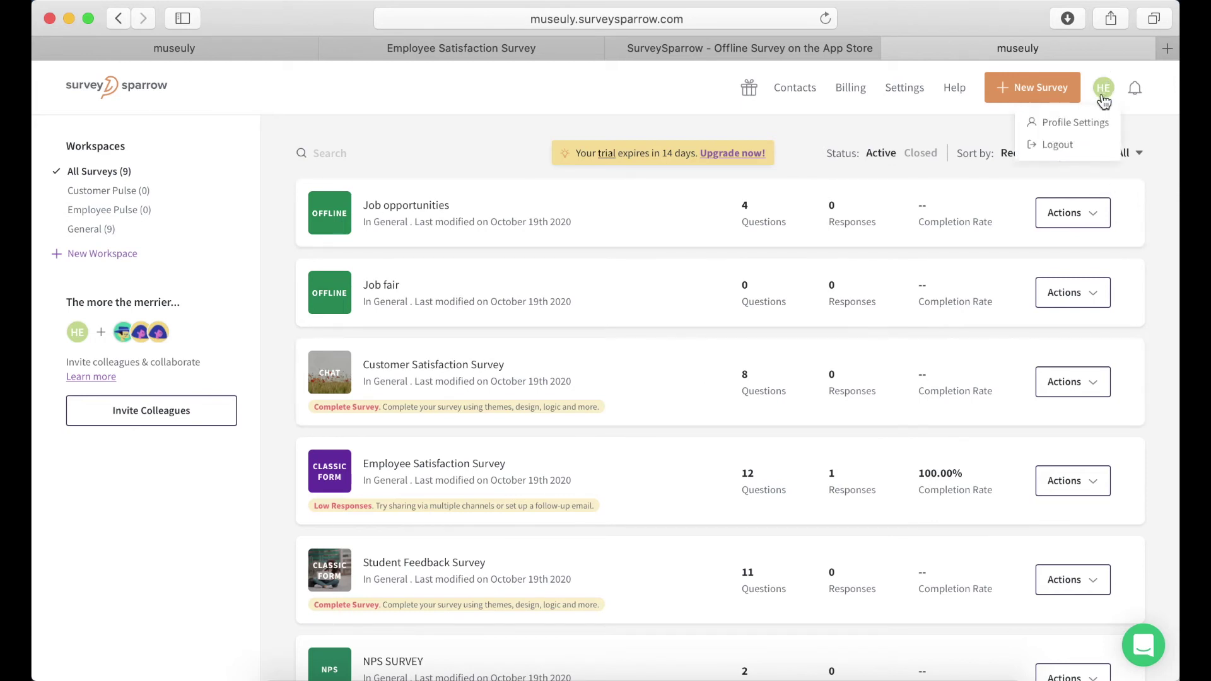
pyautogui.click(900, 93)
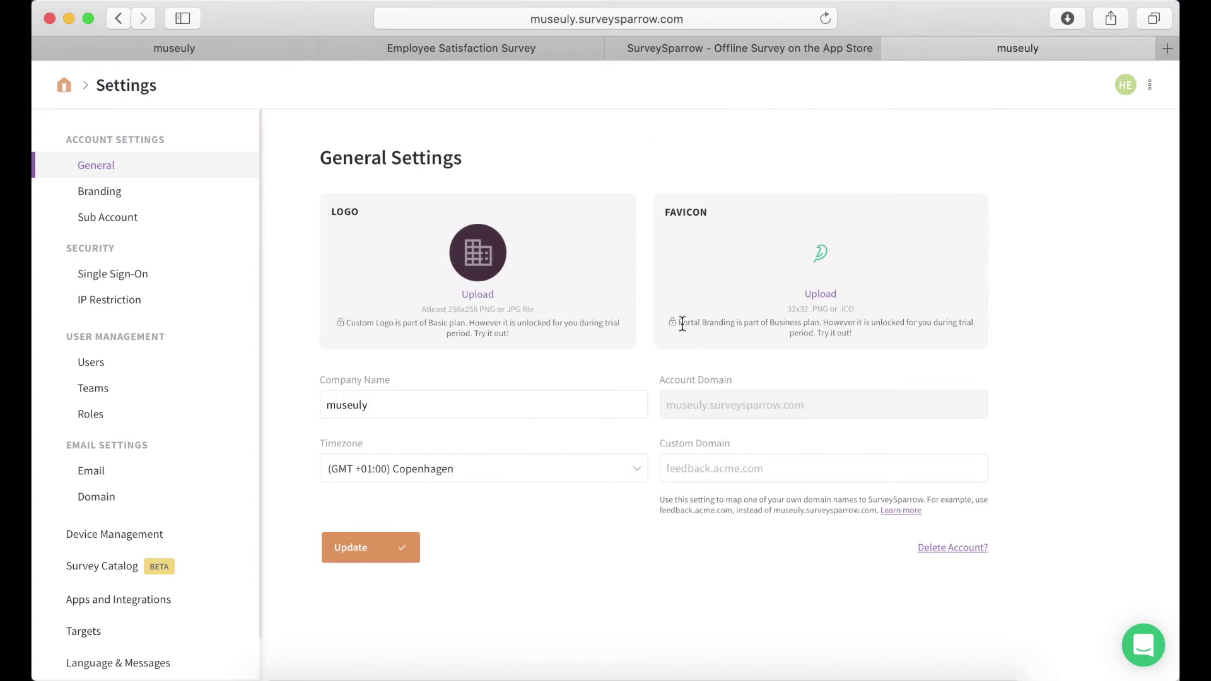
pyautogui.moveTo(682, 324); pyautogui.dragTo(818, 325)
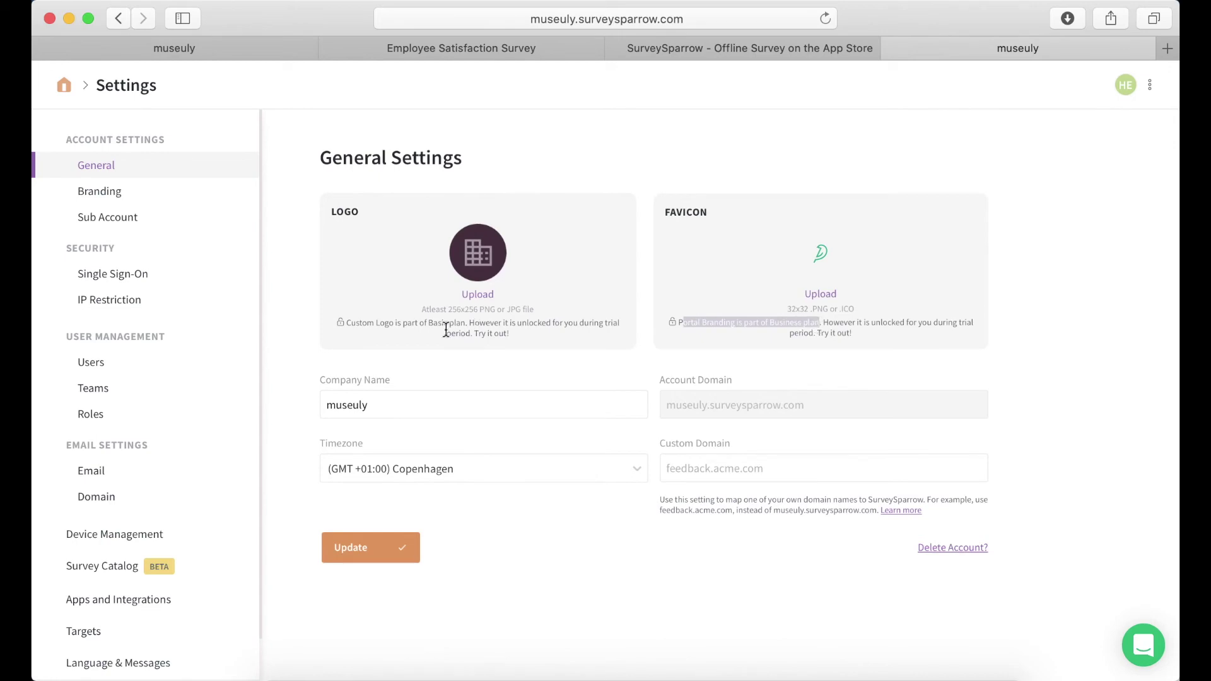
pyautogui.click(490, 292)
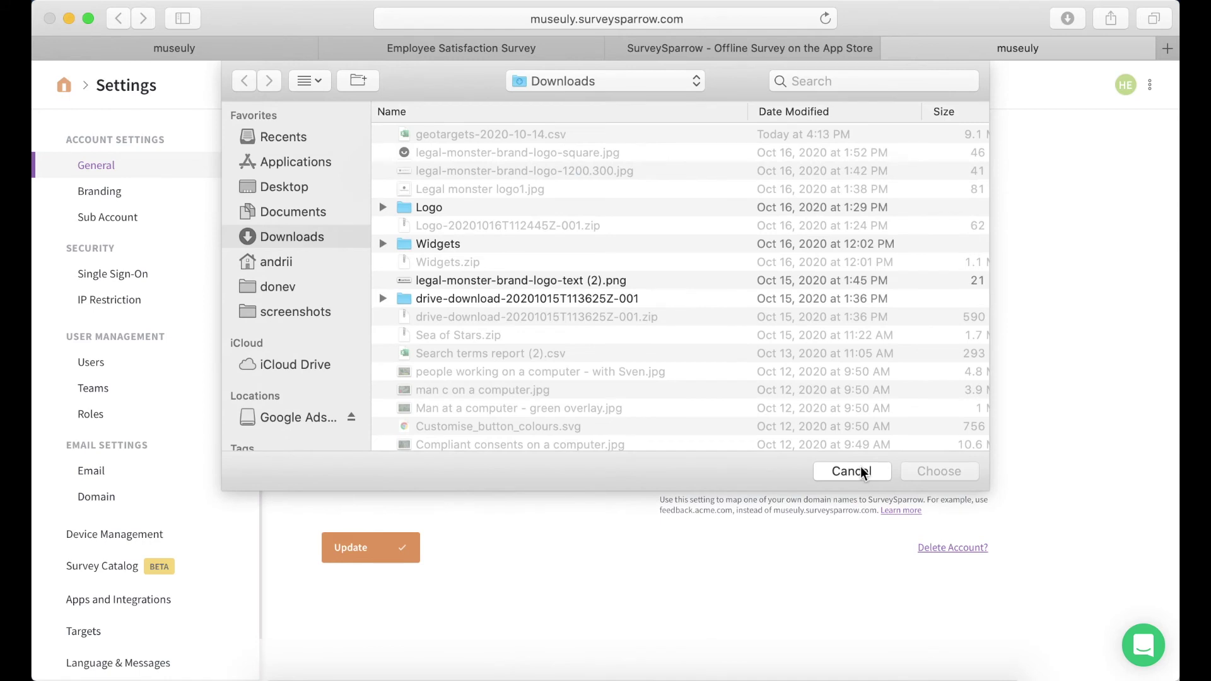
pyautogui.click(851, 472)
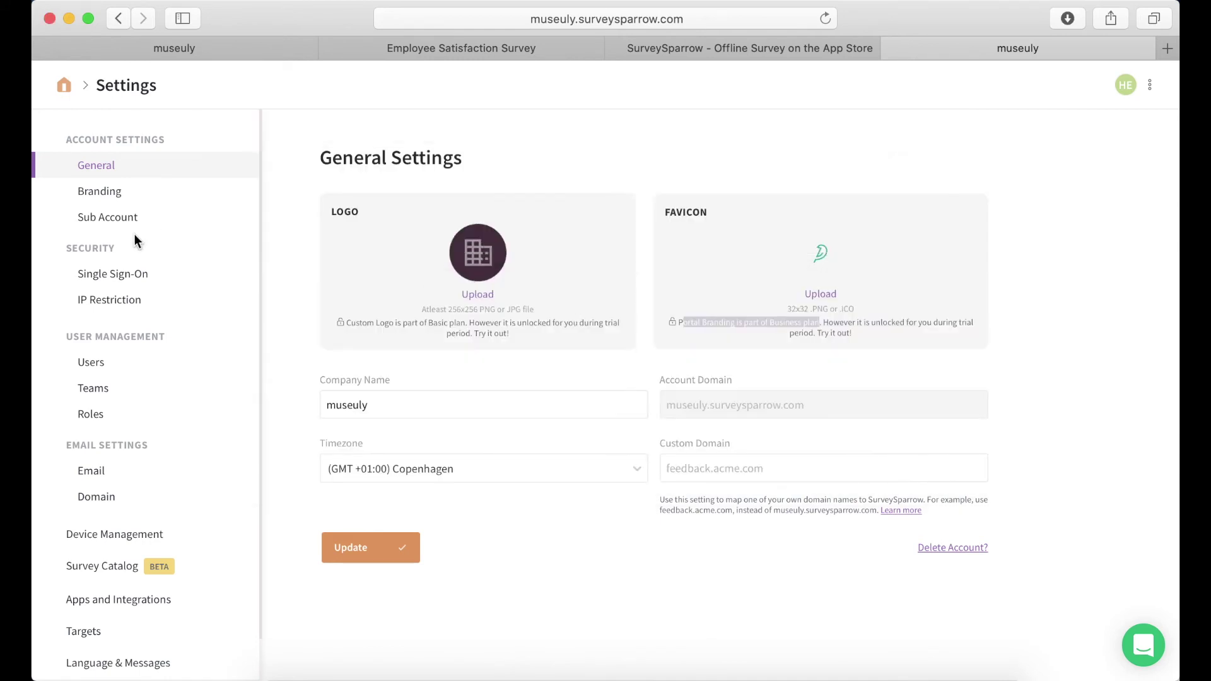
pyautogui.scroll(-2, 99, 498)
pyautogui.scroll(3, 101, 505)
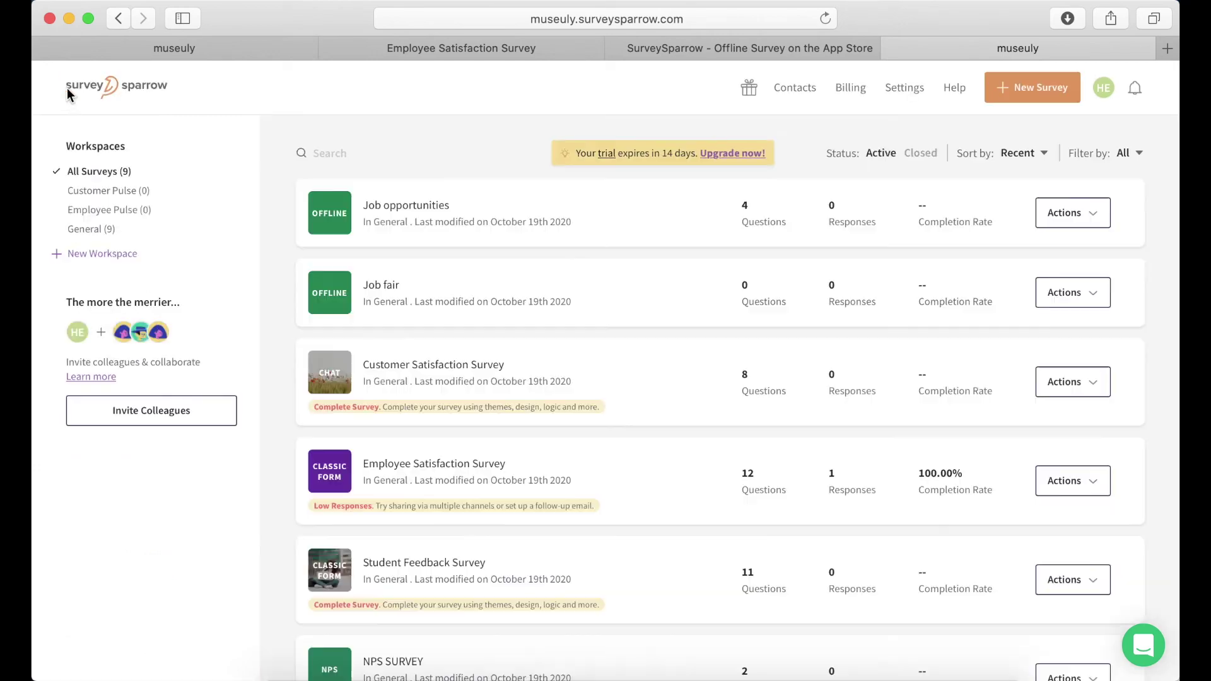
# - Cancel a new workspace, then view the surveysparrow.com pricing page showing Elite, Enterprise and Premium plans
pyautogui.click(98, 254)
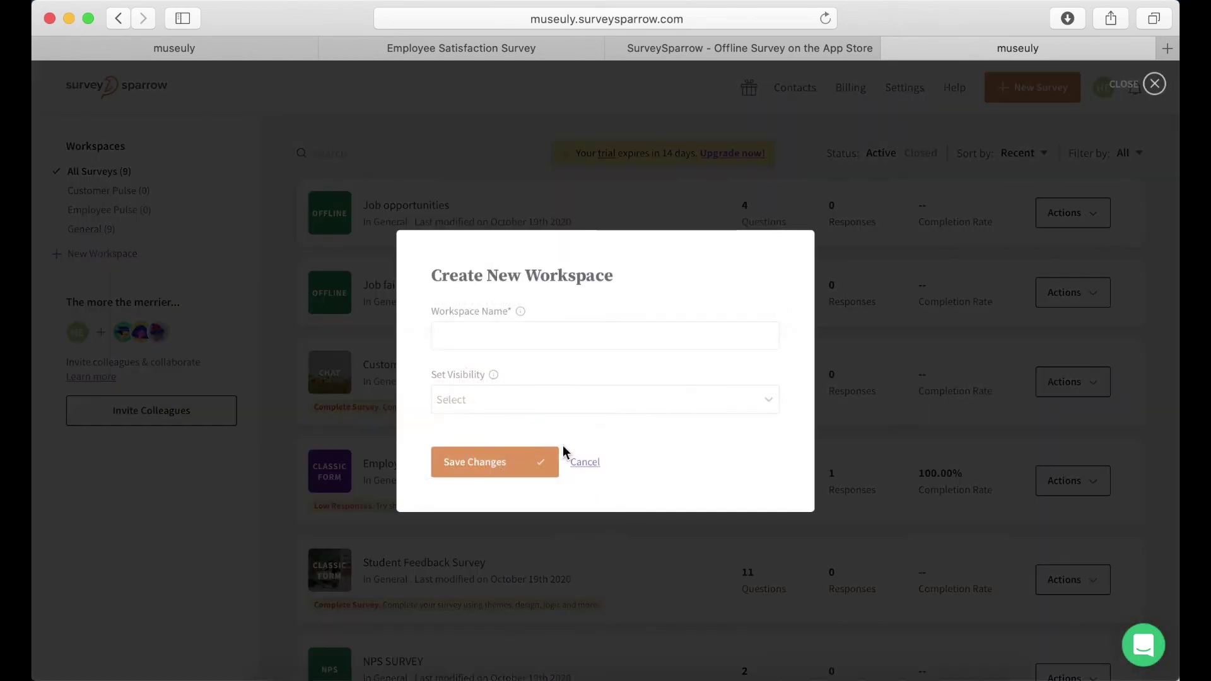
pyautogui.click(585, 464)
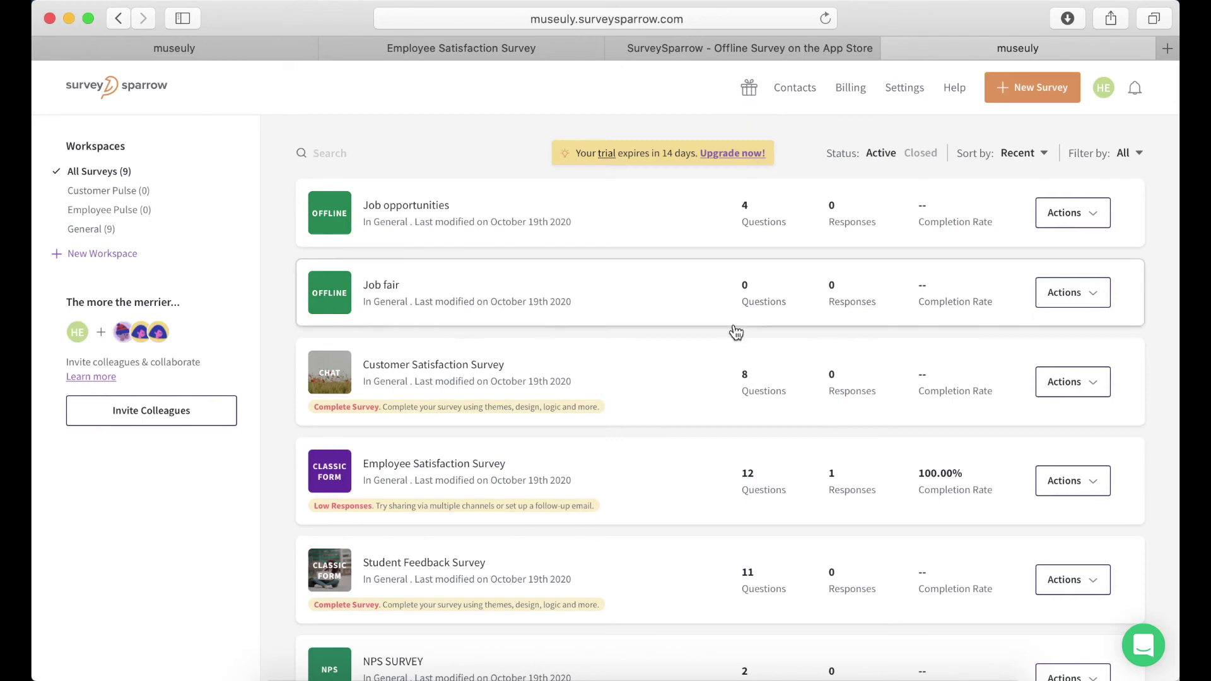
pyautogui.scroll(-5, 736, 333)
pyautogui.scroll(5, 735, 332)
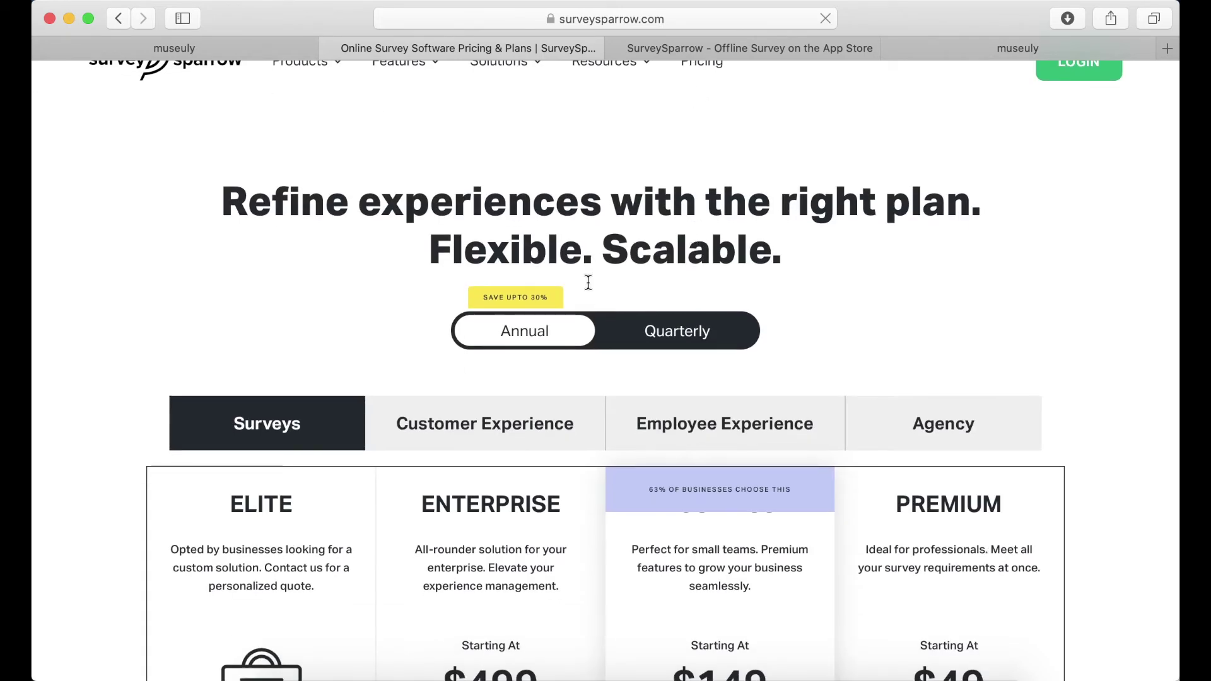
# - Compare Quarterly plan prices, scroll through the plans and add-ons, then switch back to Annual billing
pyautogui.click(693, 340)
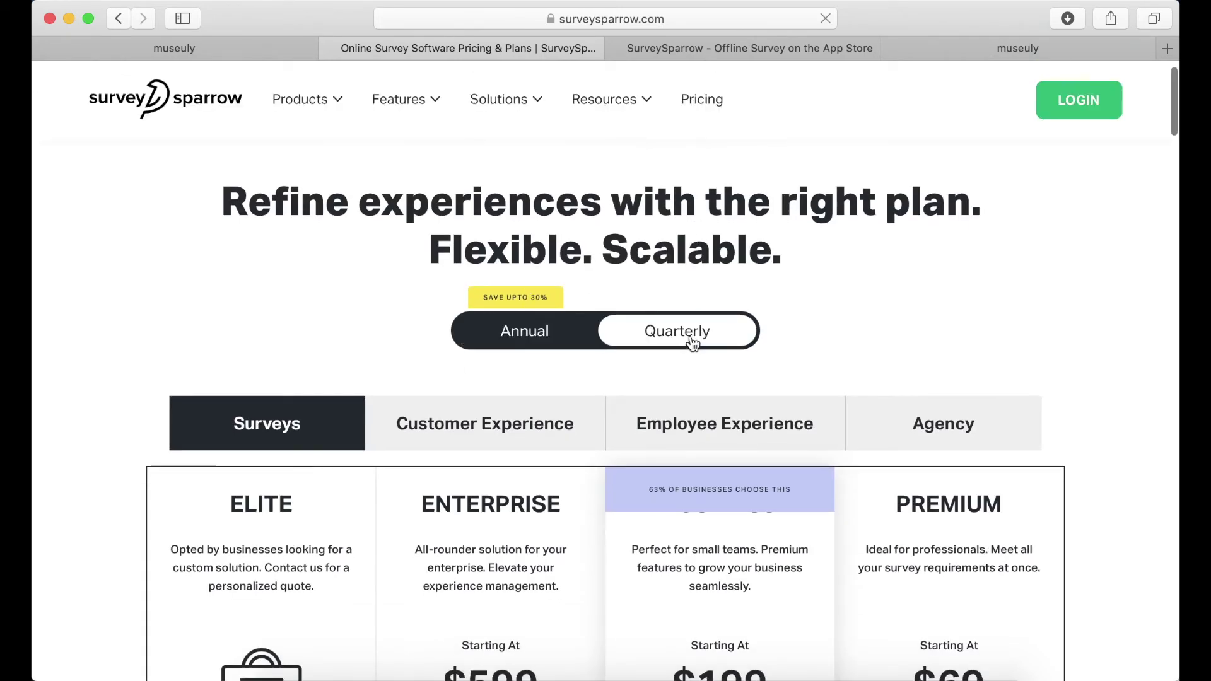
pyautogui.scroll(-15, 825, 346)
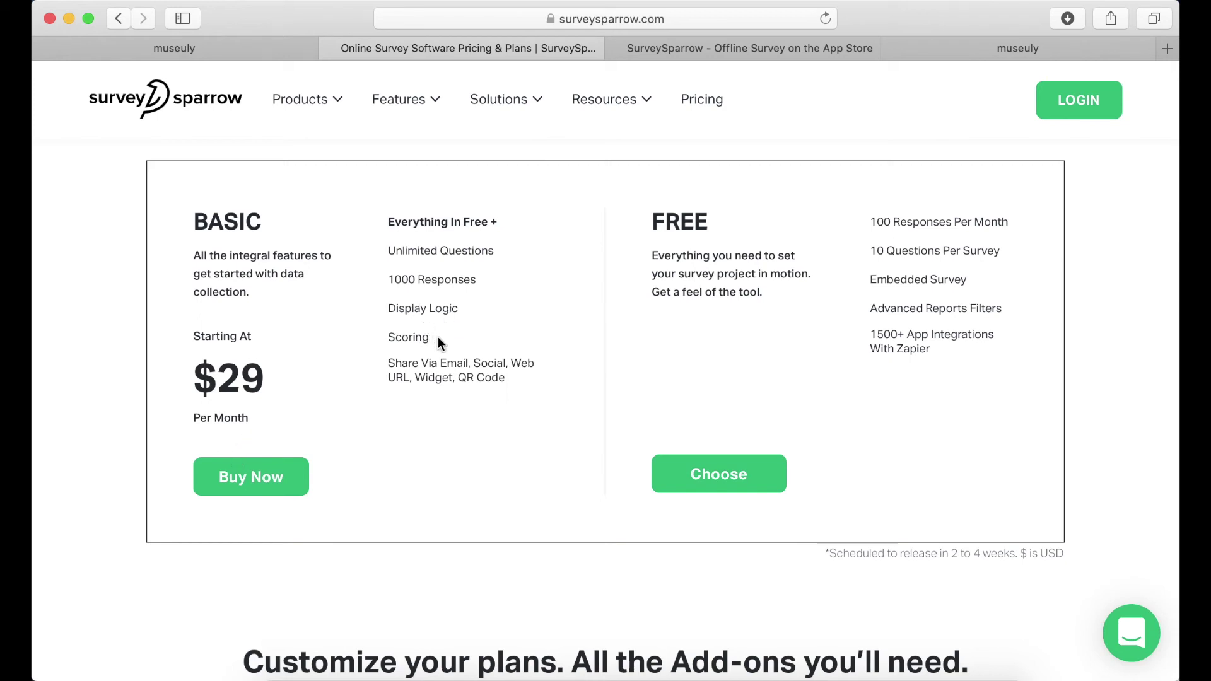
pyautogui.scroll(-1, 457, 343)
pyautogui.scroll(10, 456, 344)
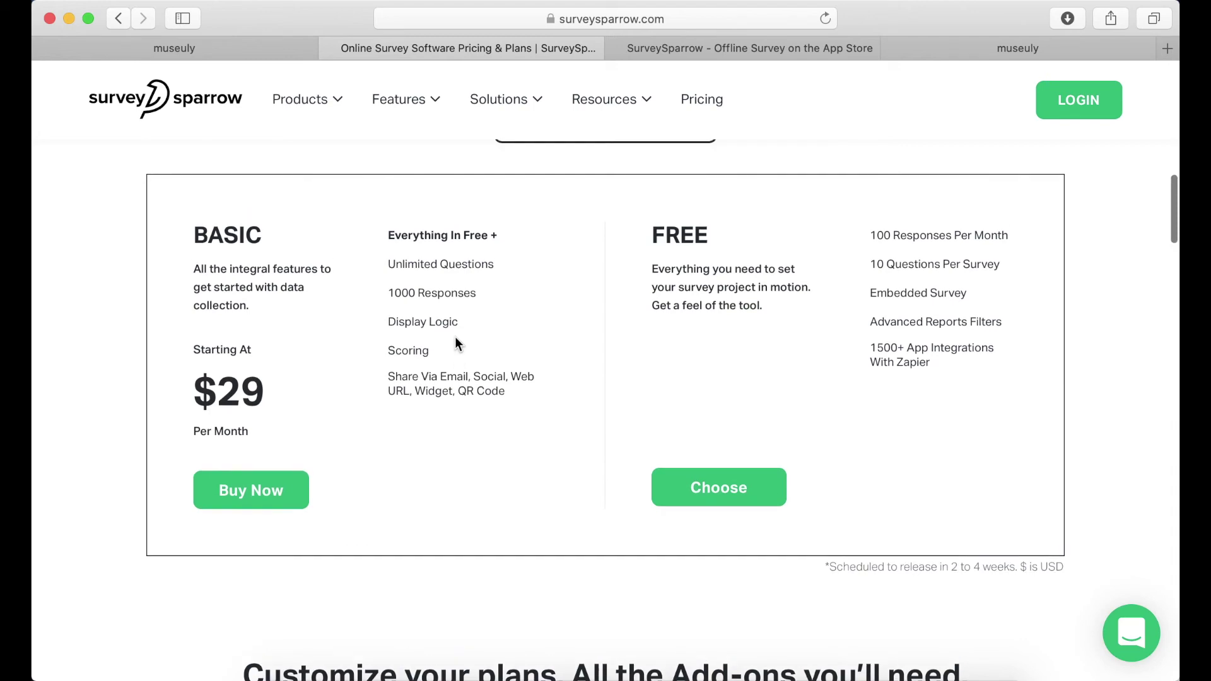
pyautogui.scroll(5, 456, 342)
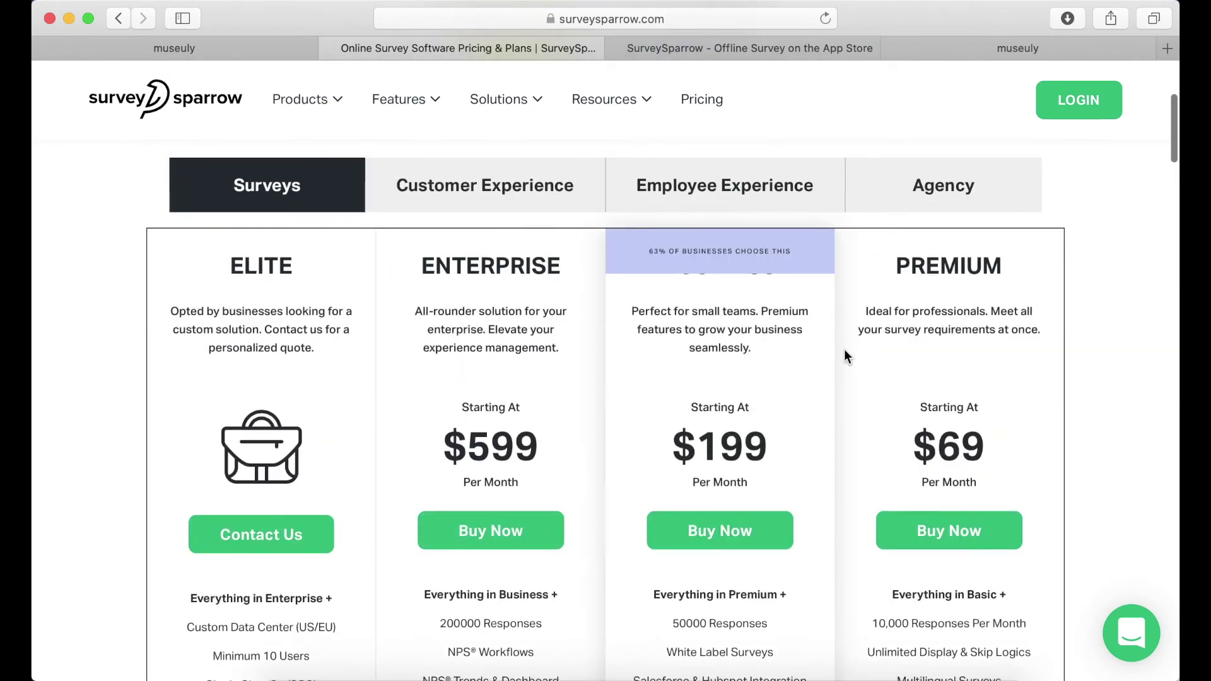
pyautogui.scroll(7, 845, 353)
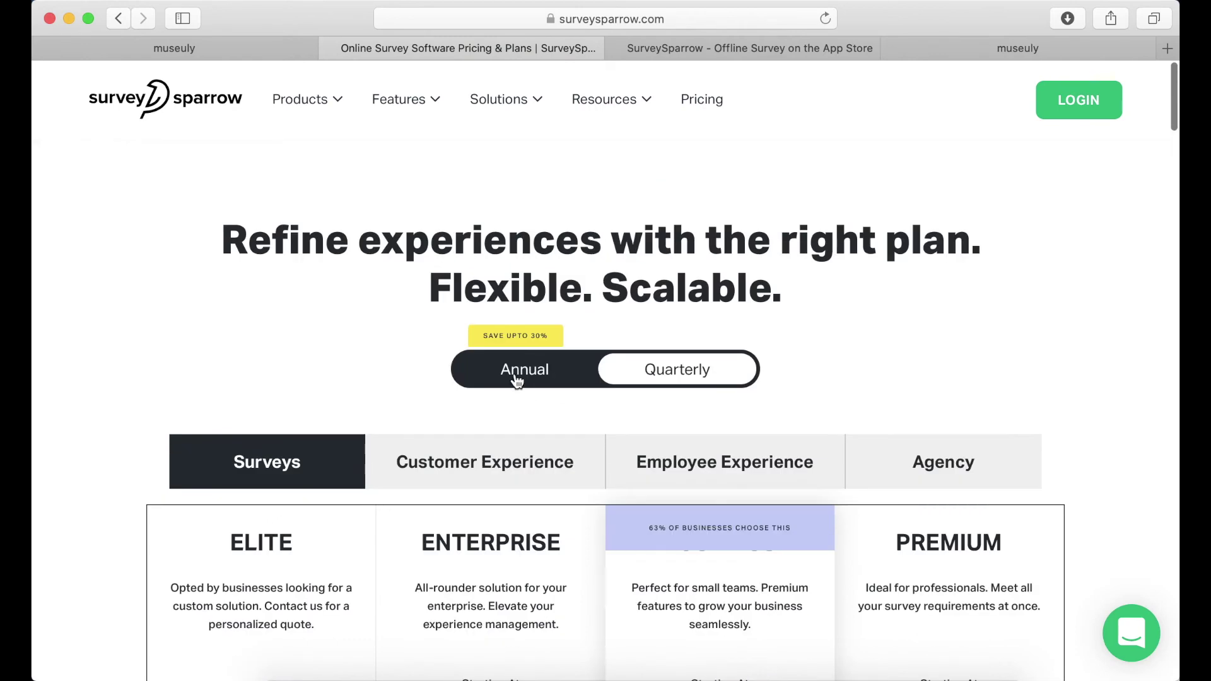
pyautogui.click(516, 379)
pyautogui.scroll(-15, 683, 407)
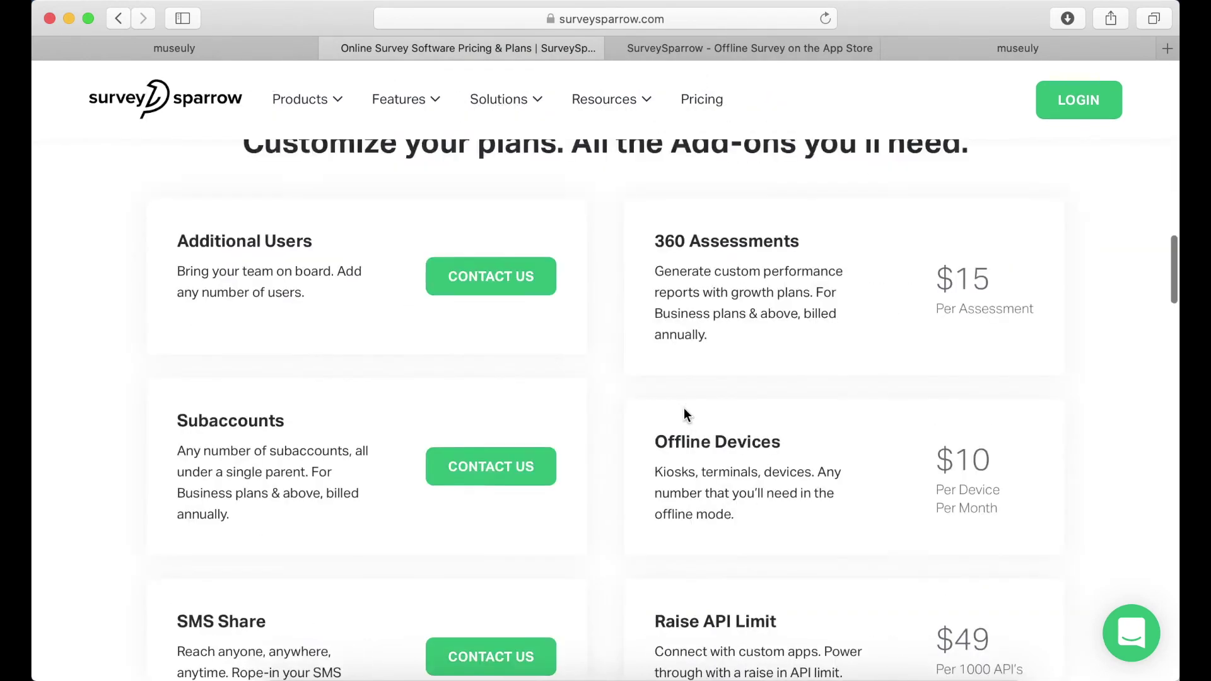
pyautogui.scroll(-7, 684, 407)
pyautogui.scroll(10, 683, 408)
pyautogui.scroll(-4, 683, 407)
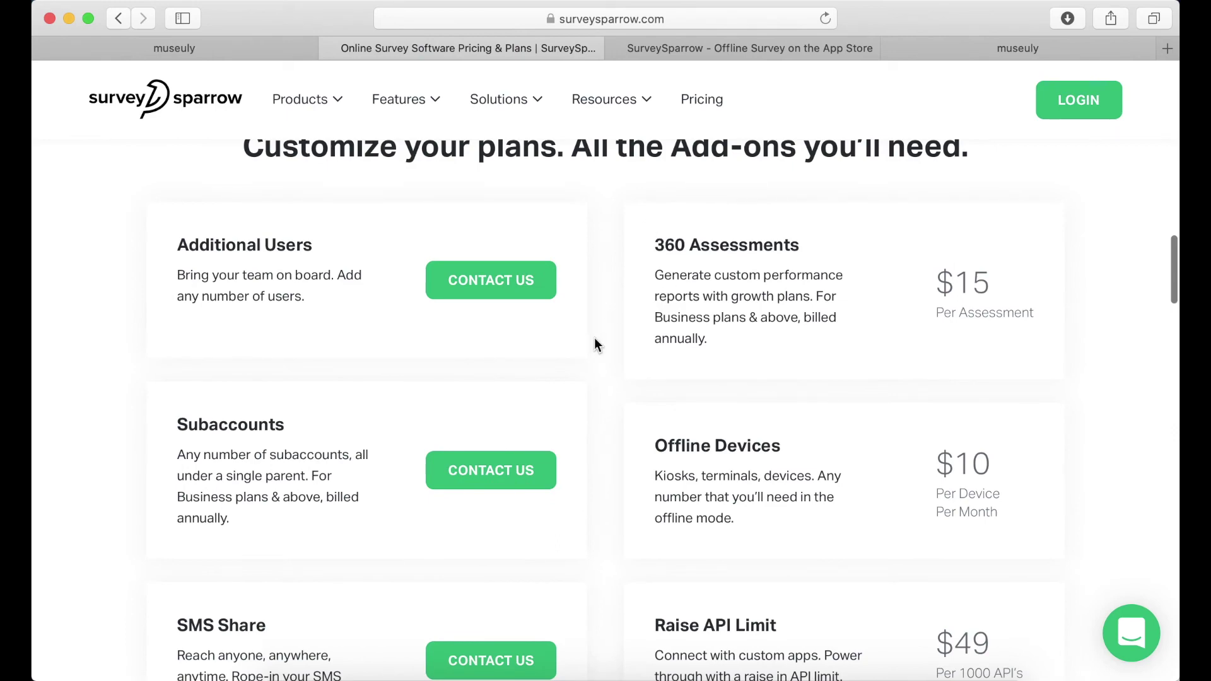
pyautogui.scroll(-3, 596, 343)
pyautogui.scroll(-8, 595, 339)
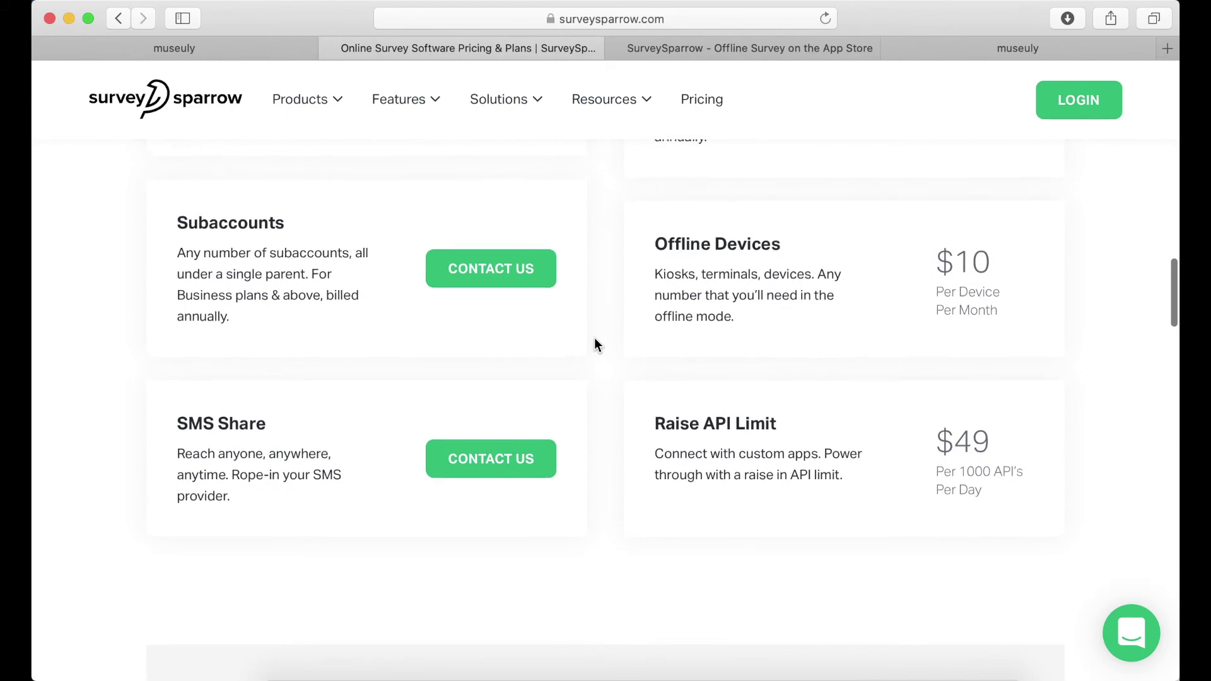
pyautogui.scroll(-4, 594, 338)
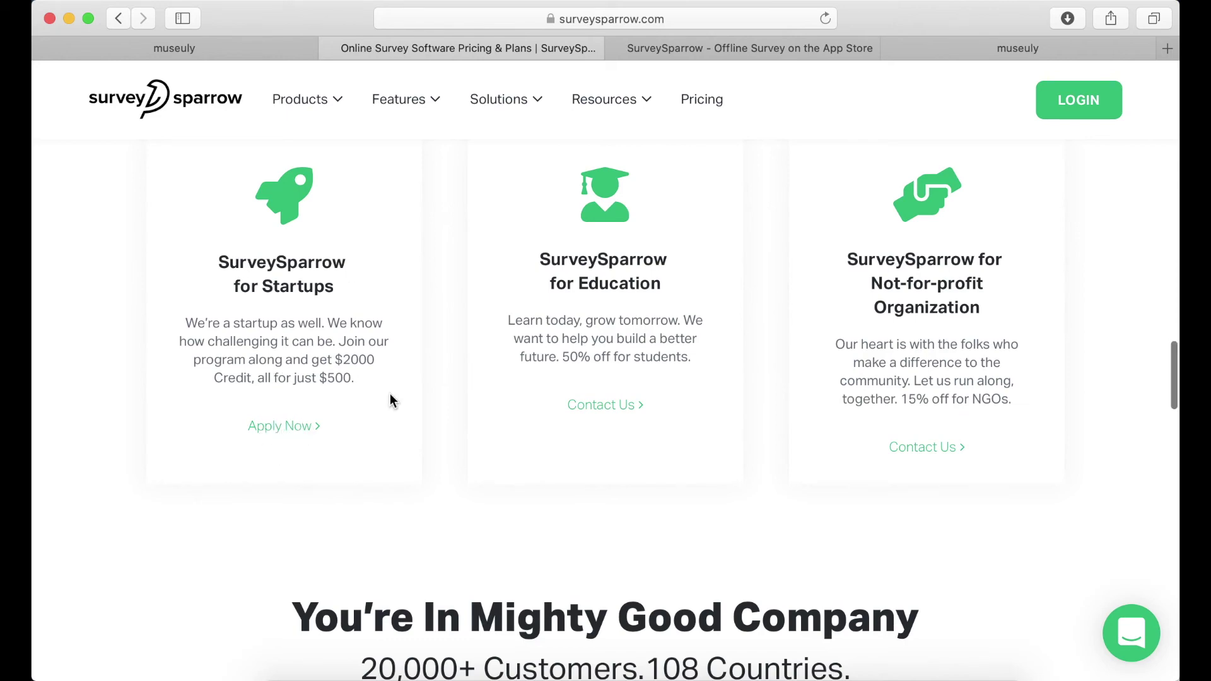
pyautogui.scroll(-5, 389, 397)
pyautogui.scroll(7, 390, 398)
pyautogui.scroll(-8, 389, 397)
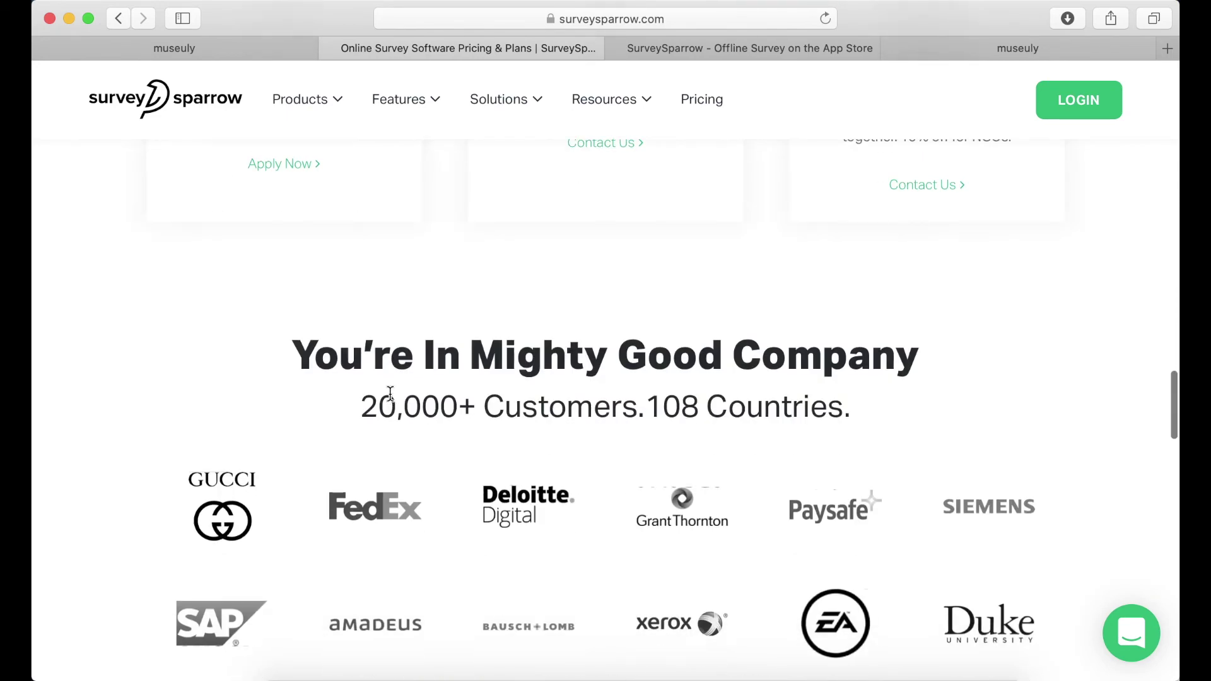
pyautogui.scroll(-4, 390, 393)
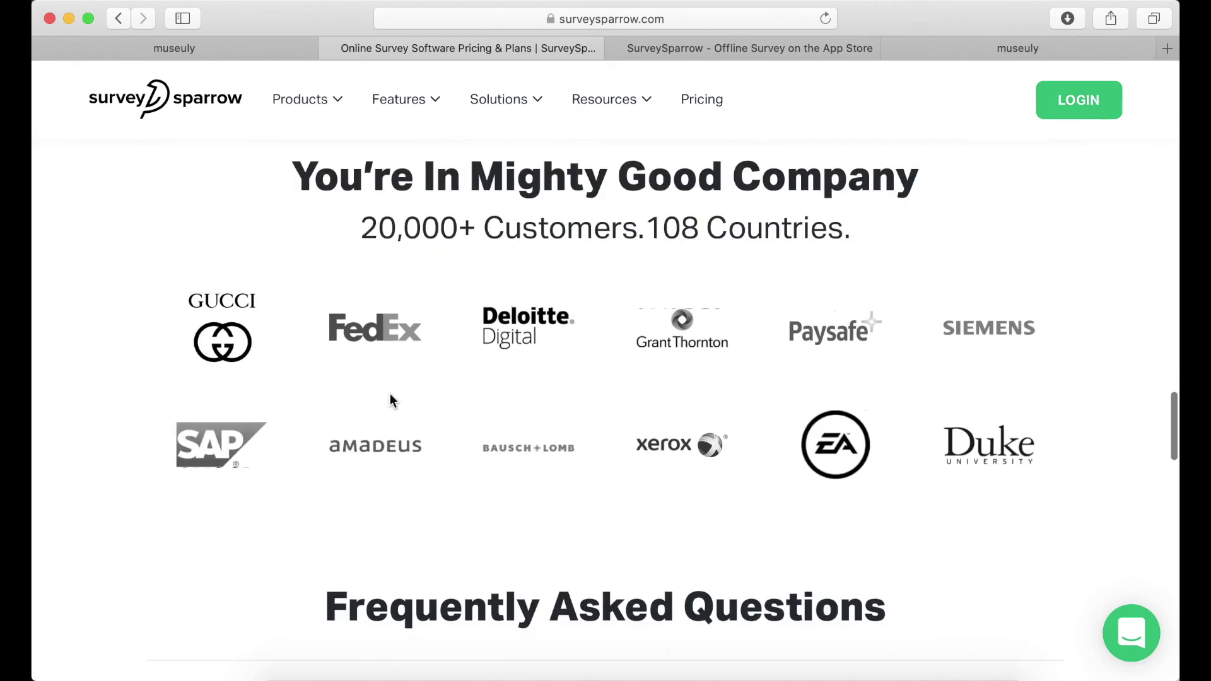
pyautogui.scroll(-11, 390, 397)
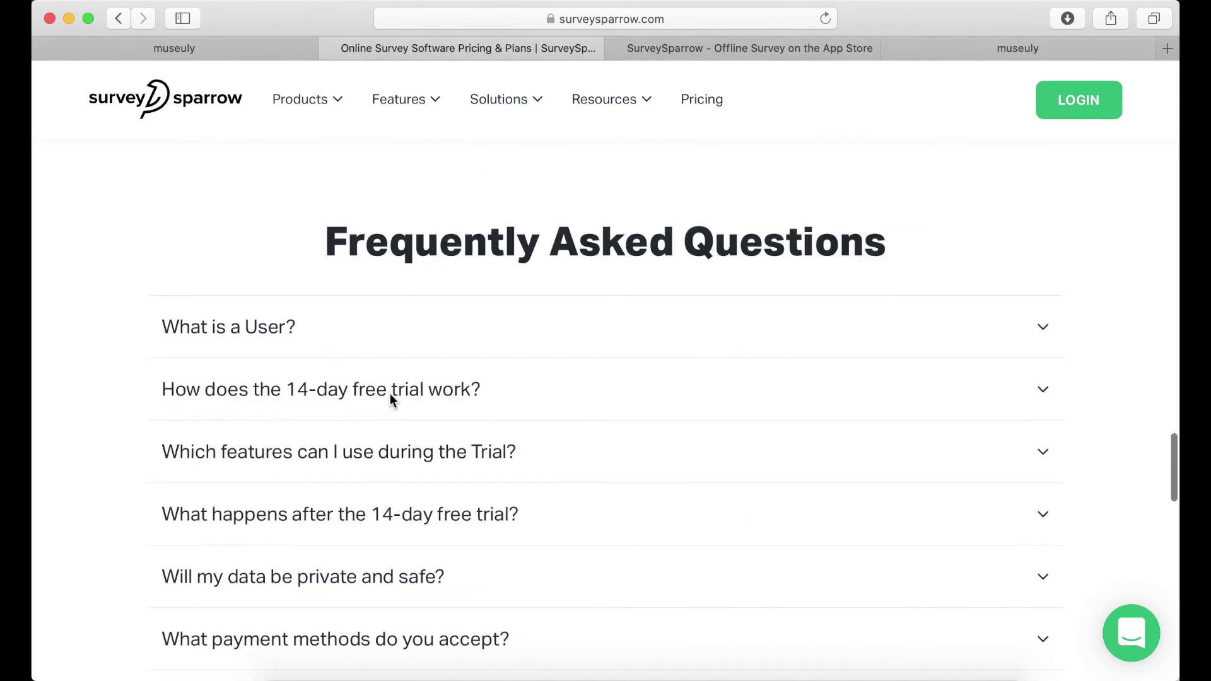
pyautogui.scroll(-20, 392, 401)
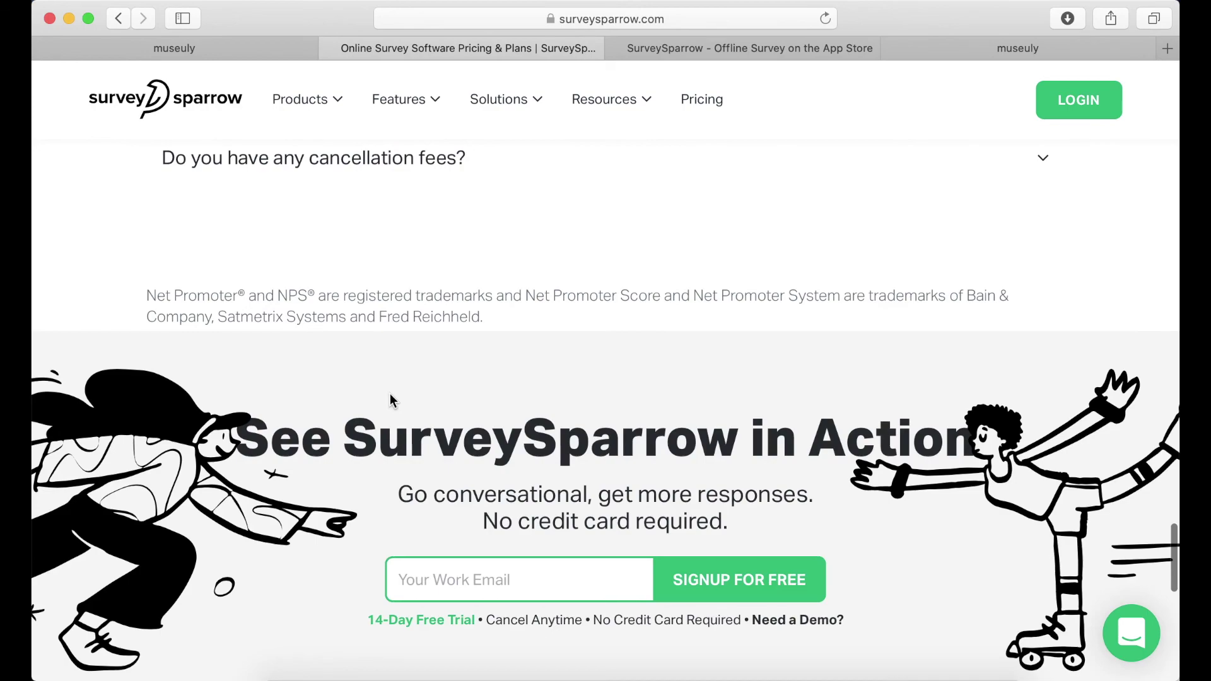
pyautogui.scroll(20, 390, 394)
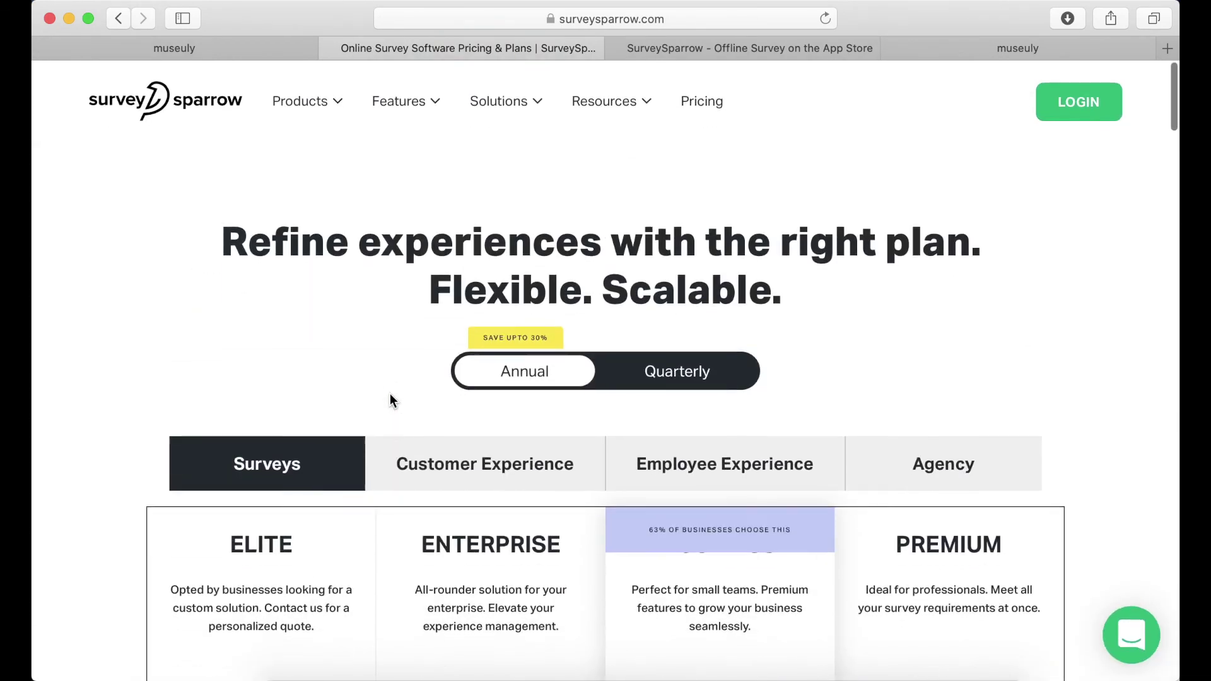